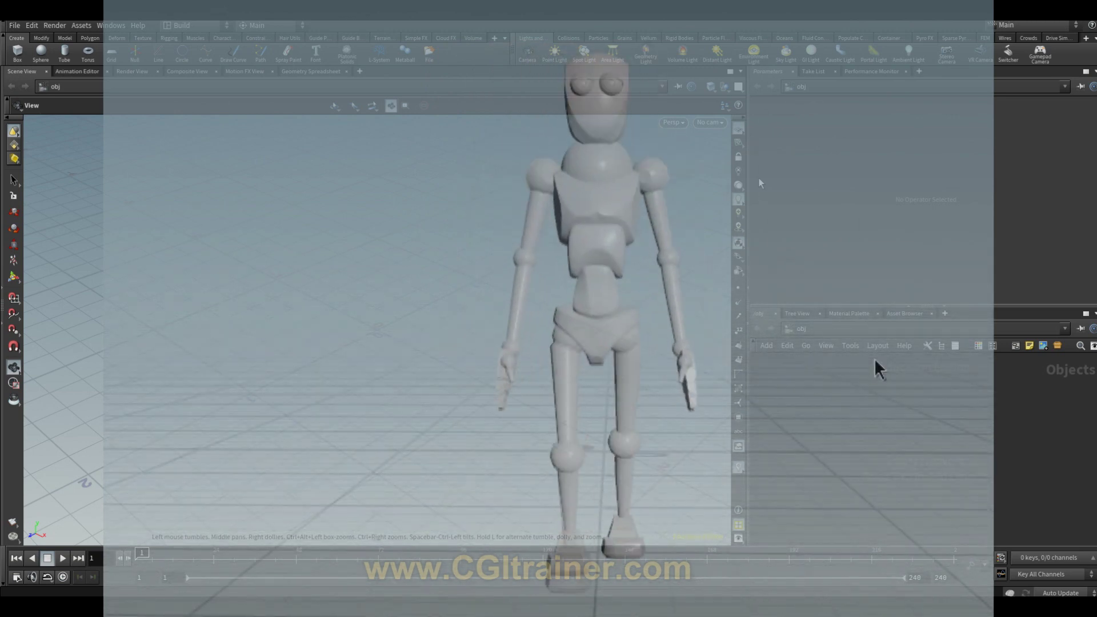
Drag the demo biped's hip control and right foot control forward along Z
left_click(240, 314)
left_click_drag(264, 316, 410, 313)
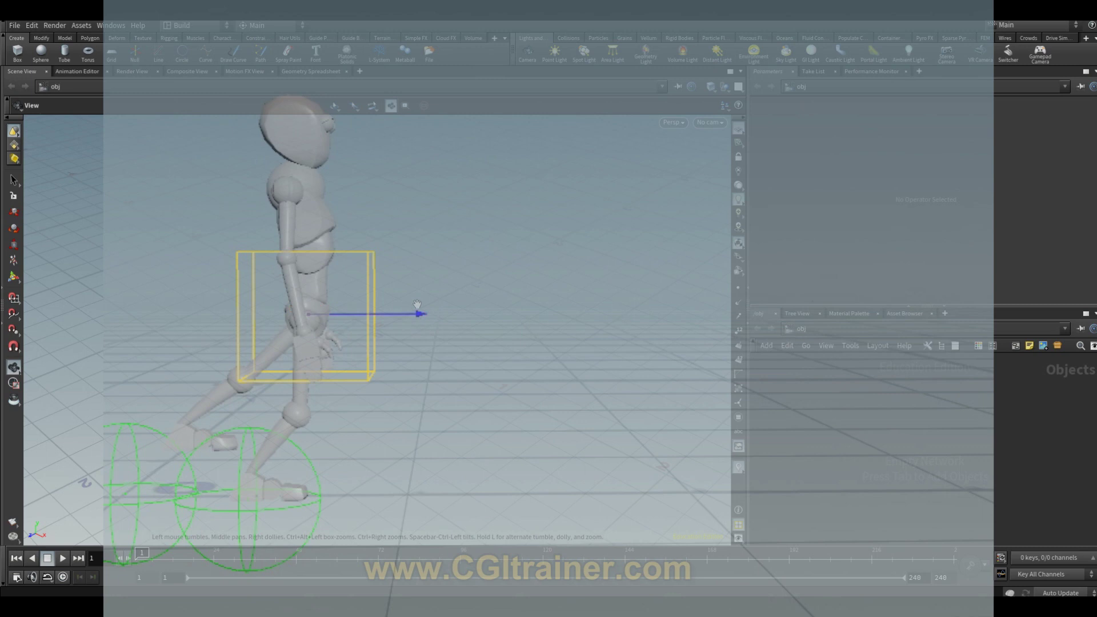
left_click(465, 507)
left_click_drag(466, 507, 420, 502)
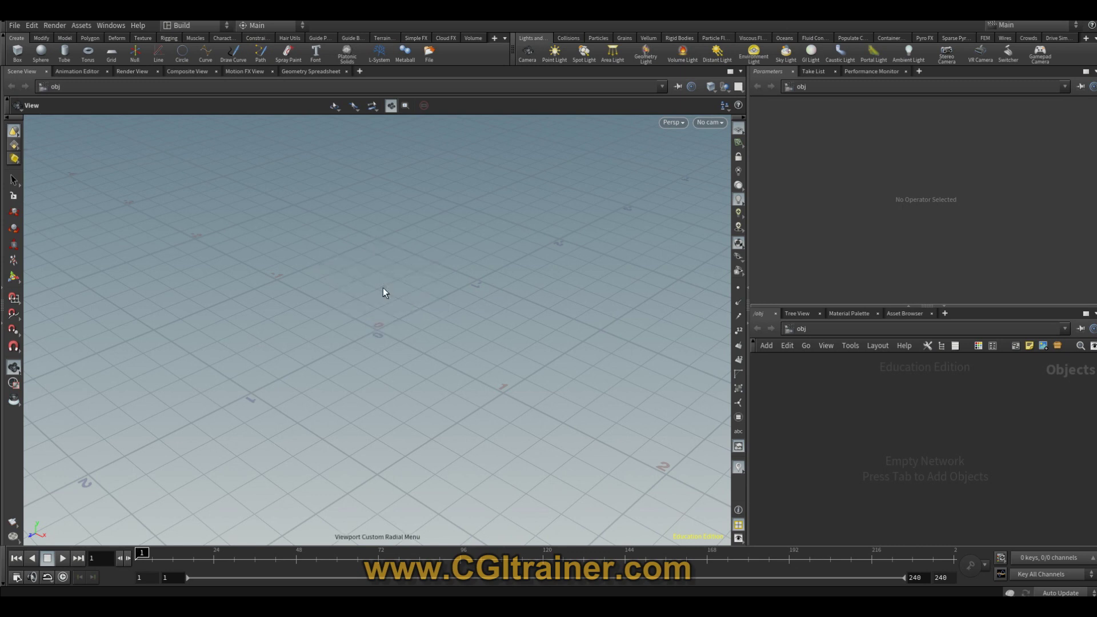
Add a Simple Biped character from the C radial menu's Characters list
key("c")
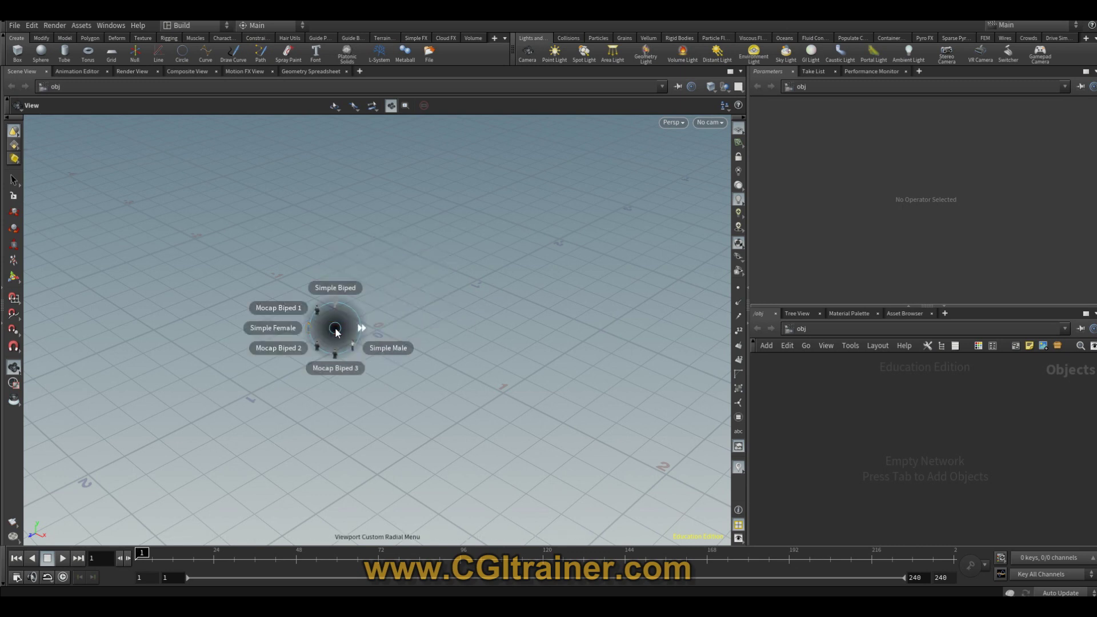
left_click(339, 290)
mouse_move(541, 372)
left_mouse_down()
mouse_move(610, 333)
mouse_move(507, 346)
mouse_move(505, 331)
left_mouse_up()
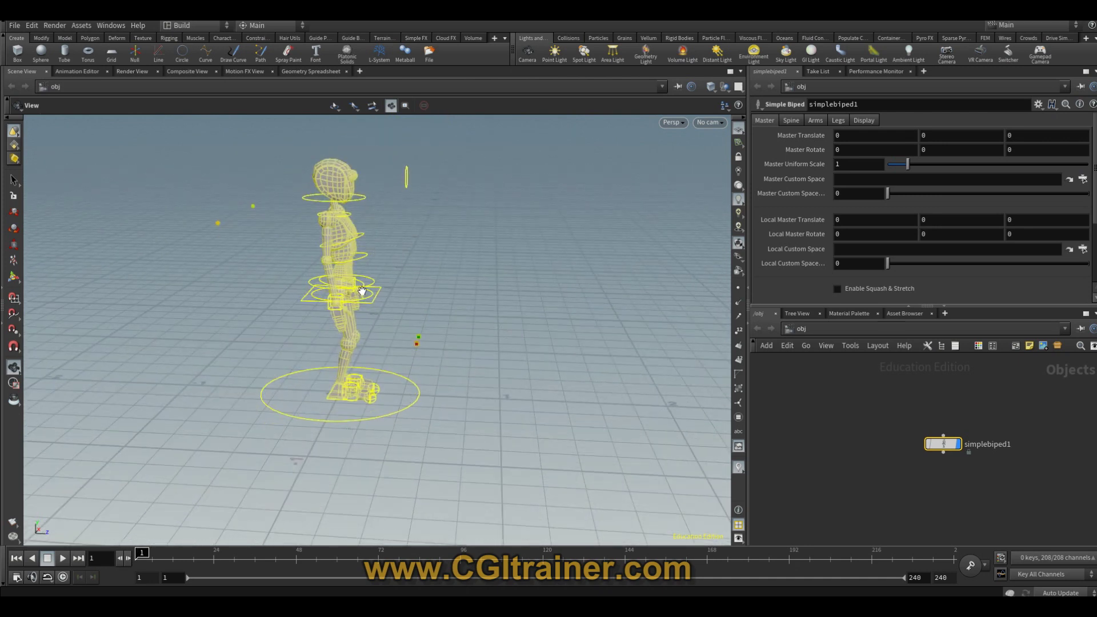
Test-move the biped's COG and right foot controls, undoing each move
key("Return")
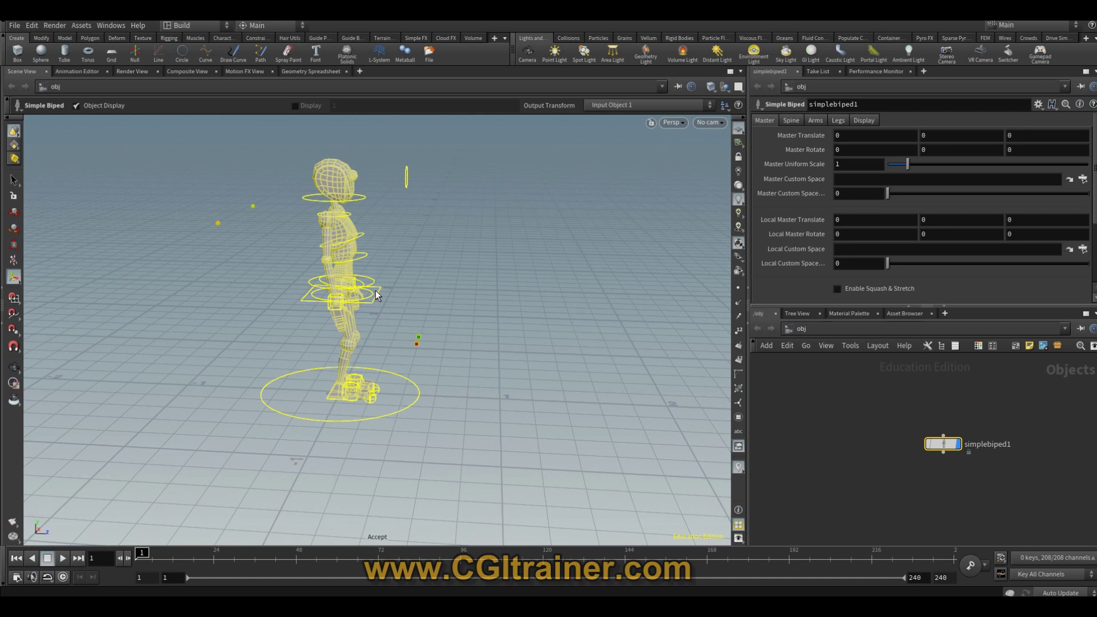
left_click(382, 293)
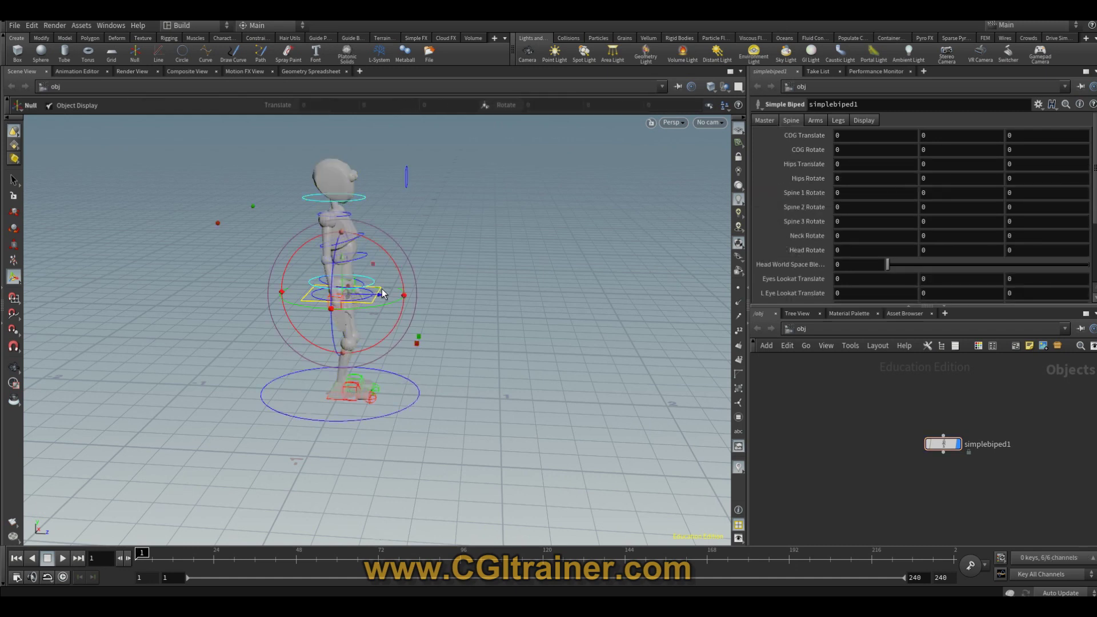
left_click_drag(382, 294, 407, 294)
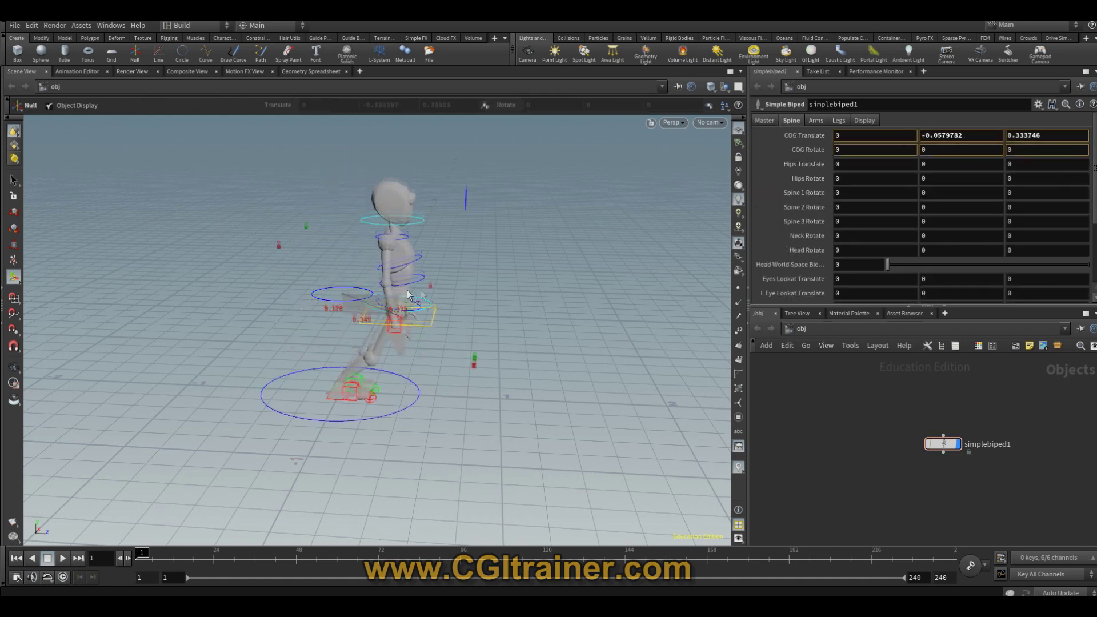
key("ctrl+z")
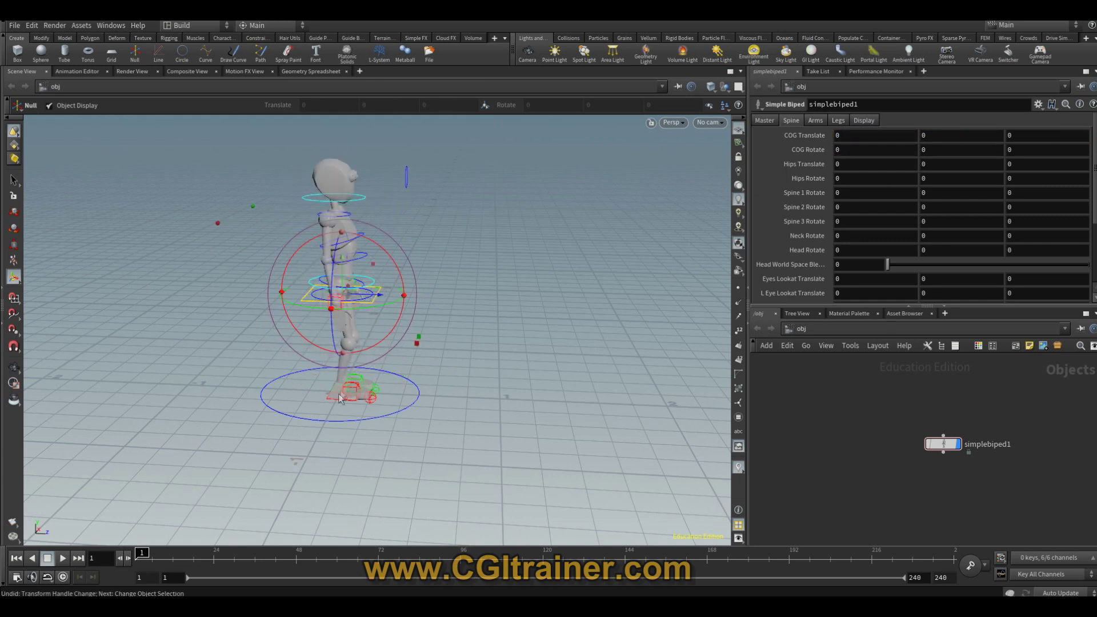
left_click(330, 404)
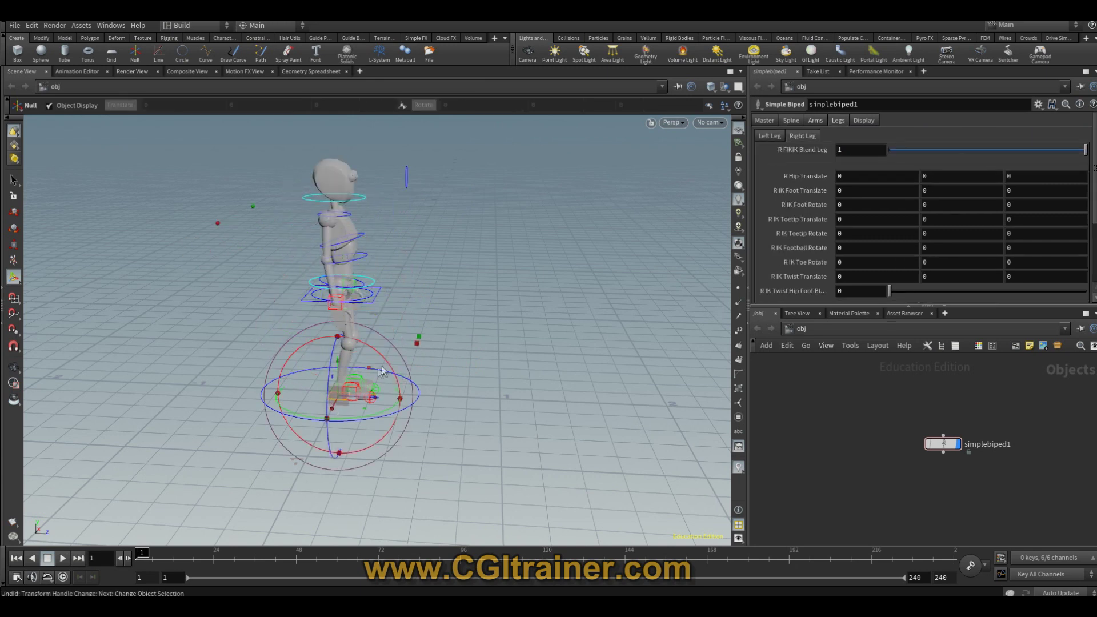
left_click_drag(351, 389, 356, 346)
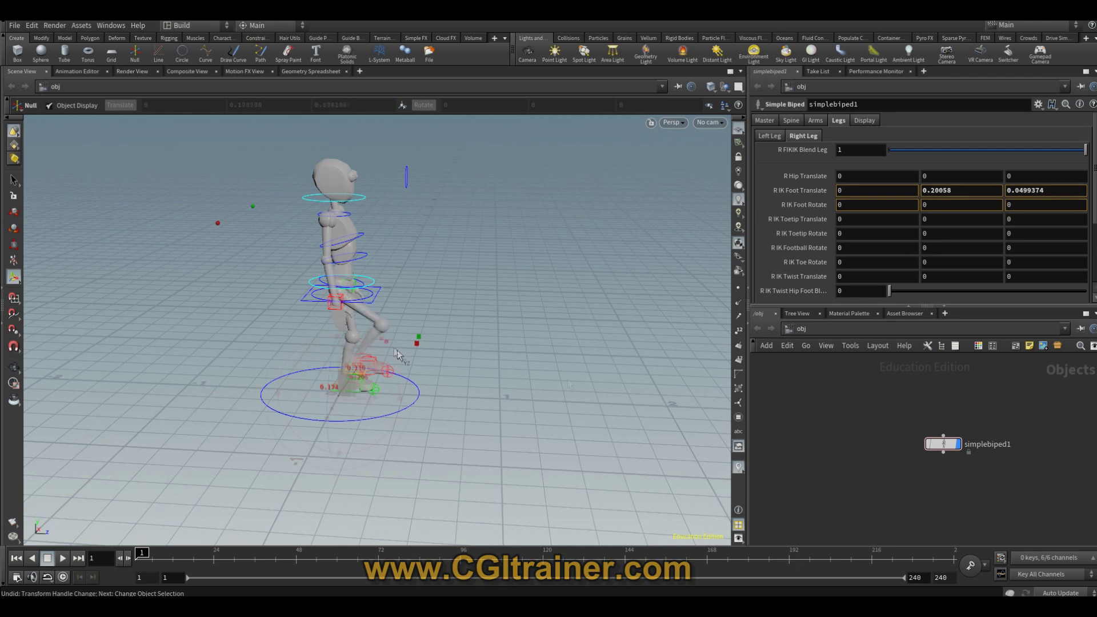
key("ctrl+z")
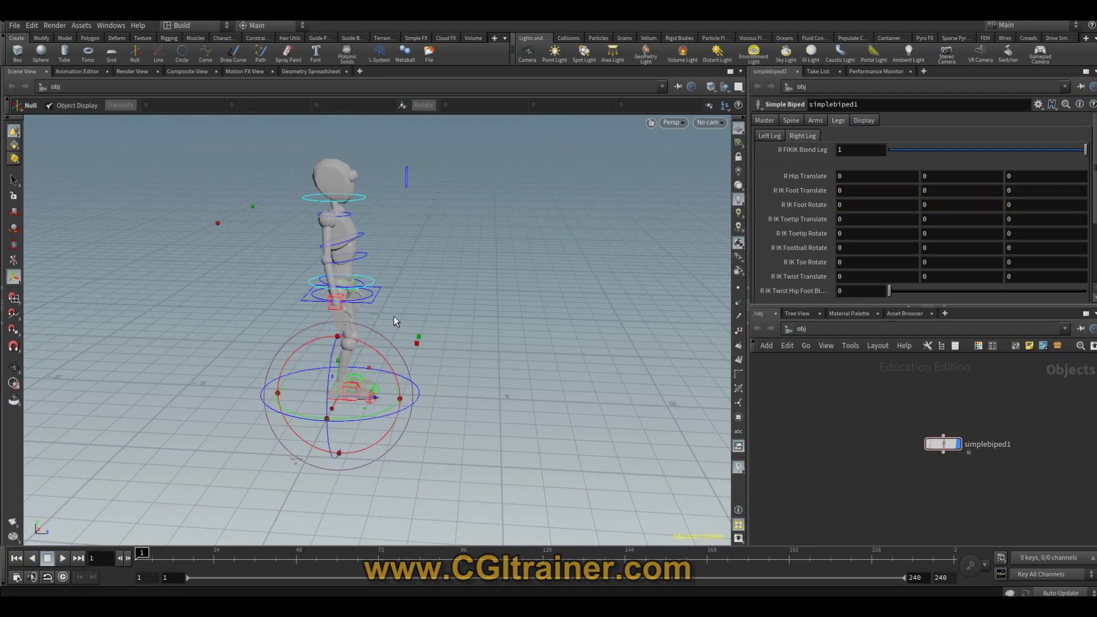
Place a new null object beside the biped with the Null shelf tool
left_click(136, 53)
left_click(543, 360)
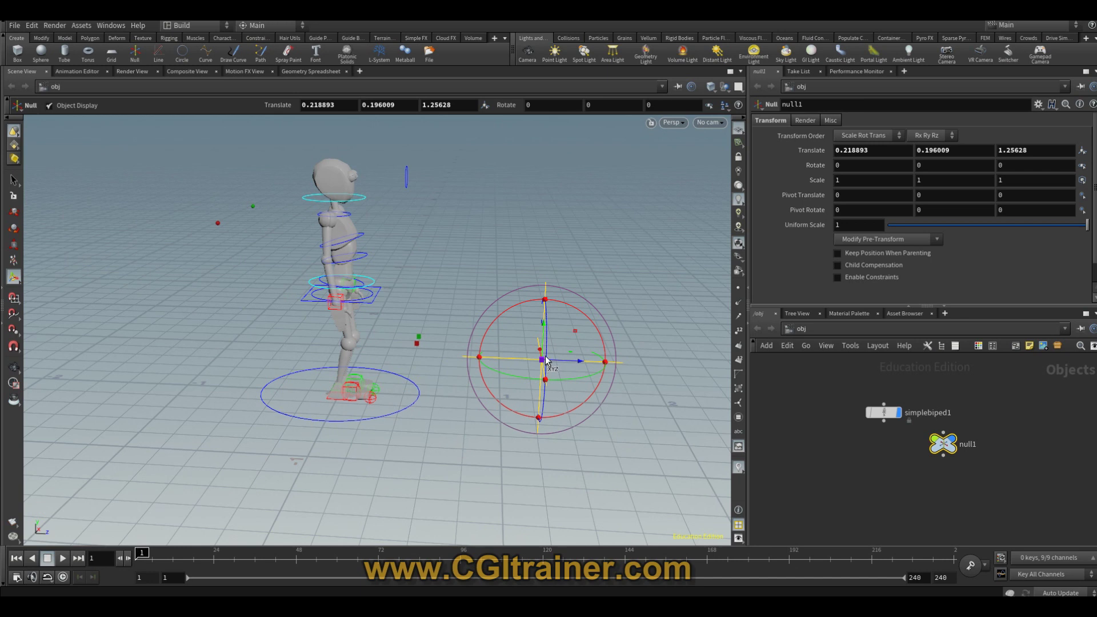
left_click_drag(913, 446, 954, 401)
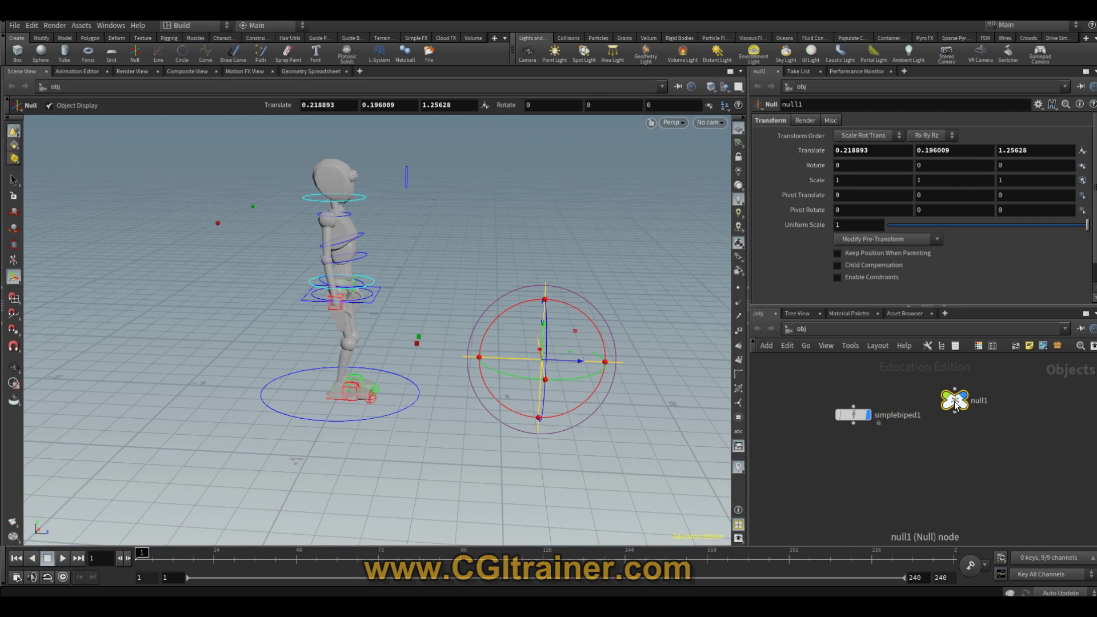
Rename the null node to BASSIN
double_click(815, 104)
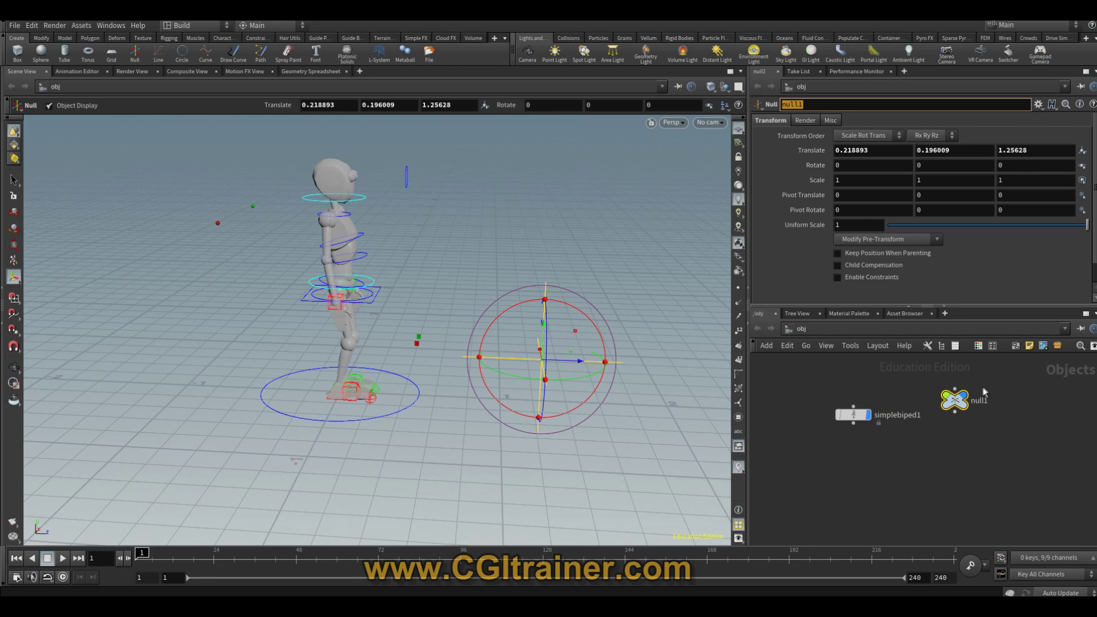
key("BackSpace")
type("IN")
key("Return")
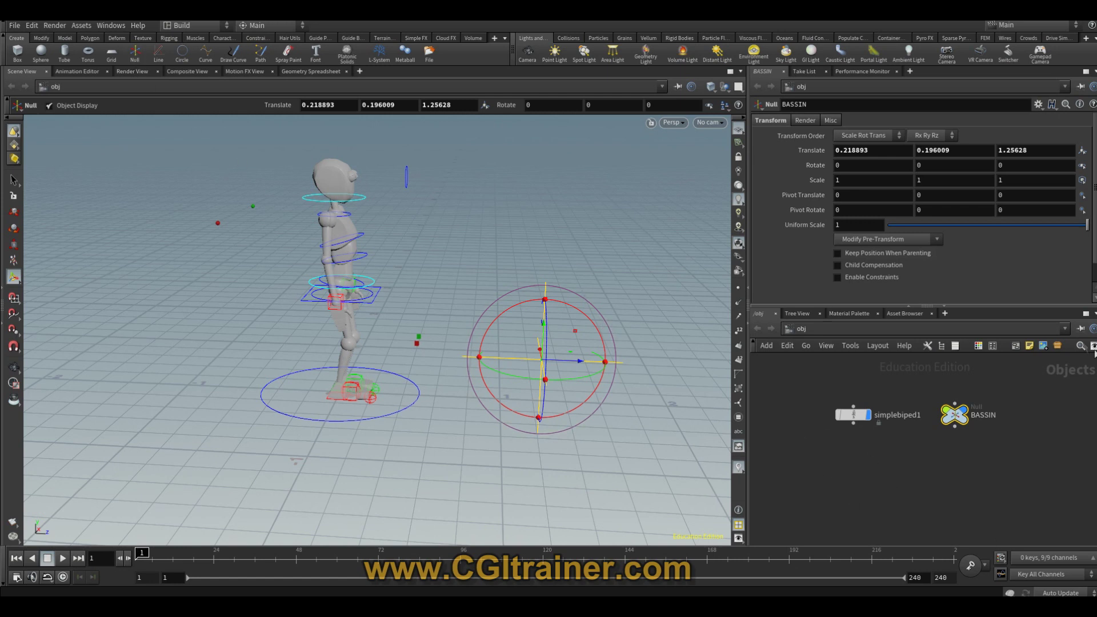
key("Tab")
Add a Null node via Tab search and paste a duplicate of it
type("nul")
left_click(961, 342)
left_click(864, 469)
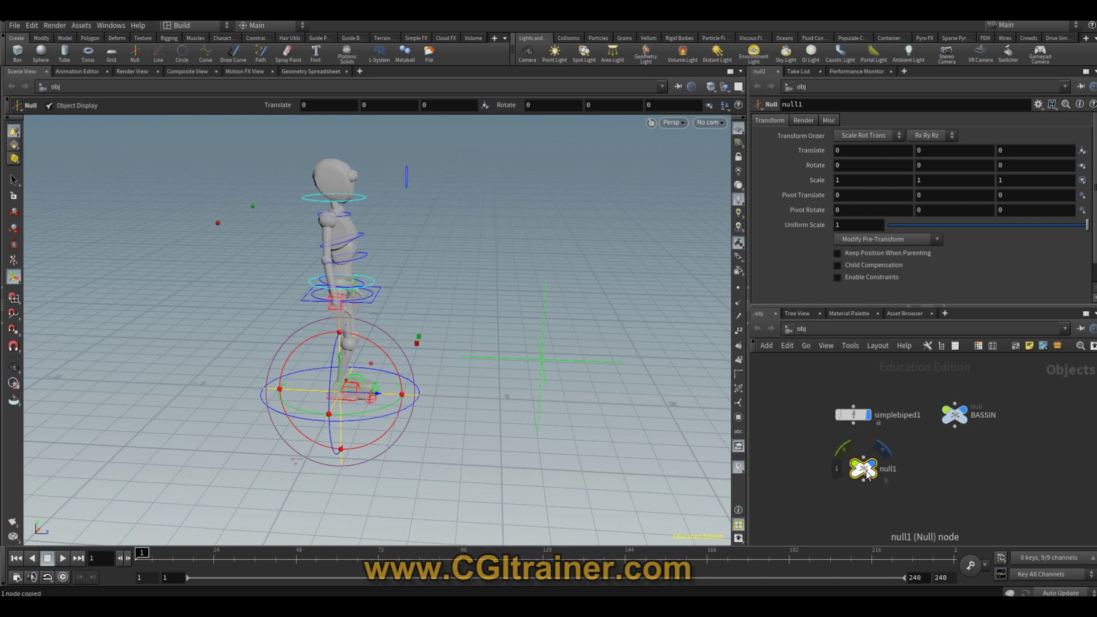
key("ctrl+v")
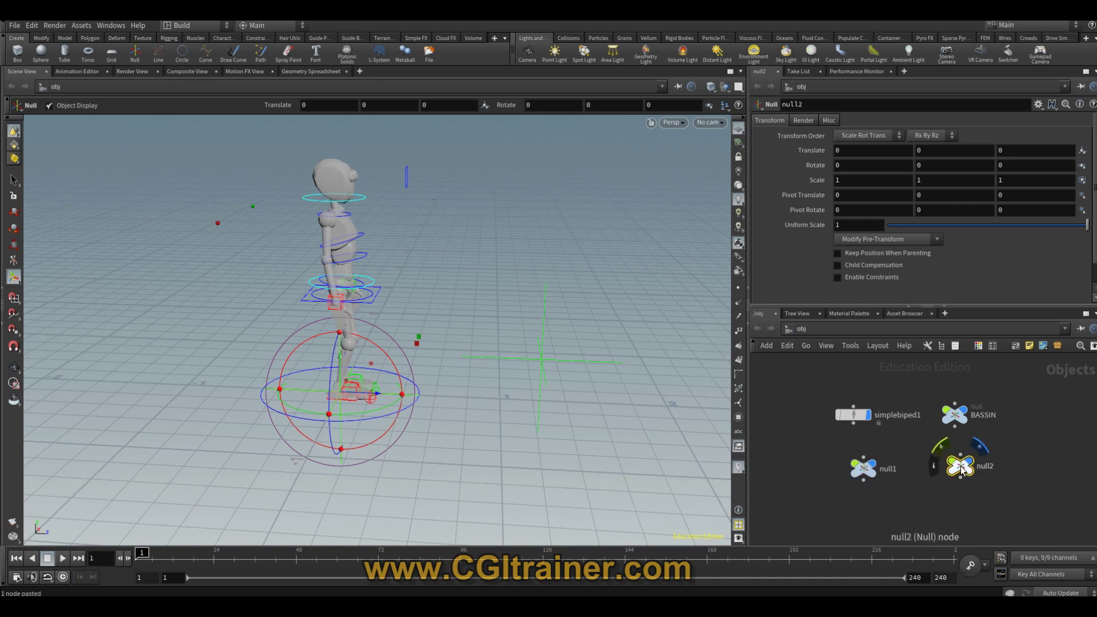
Rename the two new nulls PiedG and PiedD, then select them with BASSIN
left_click(864, 469)
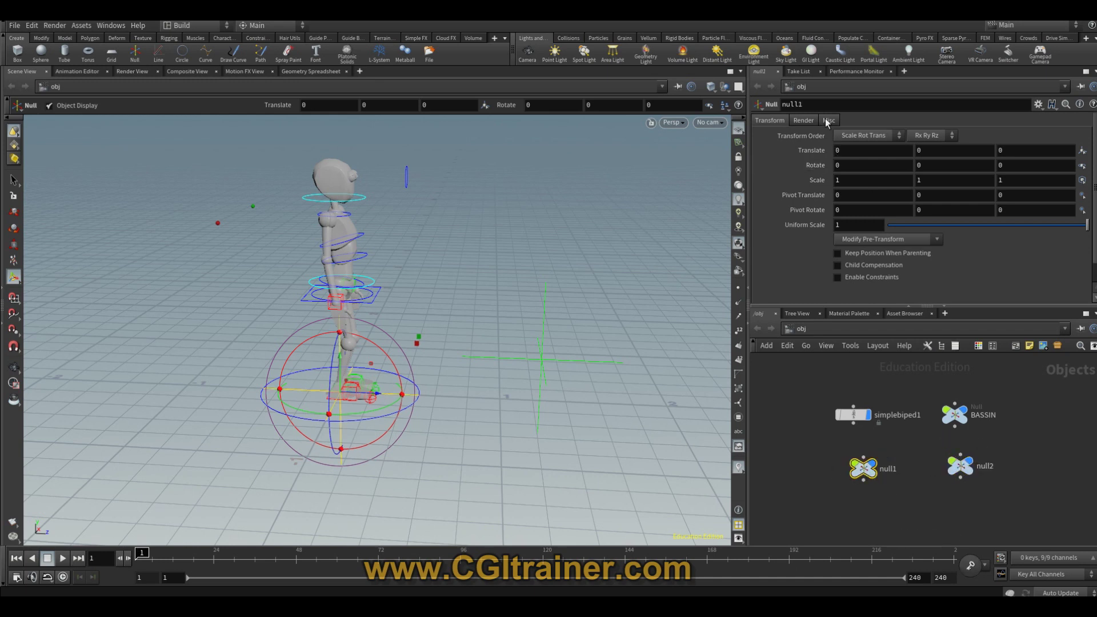
double_click(808, 101)
type("PiedG")
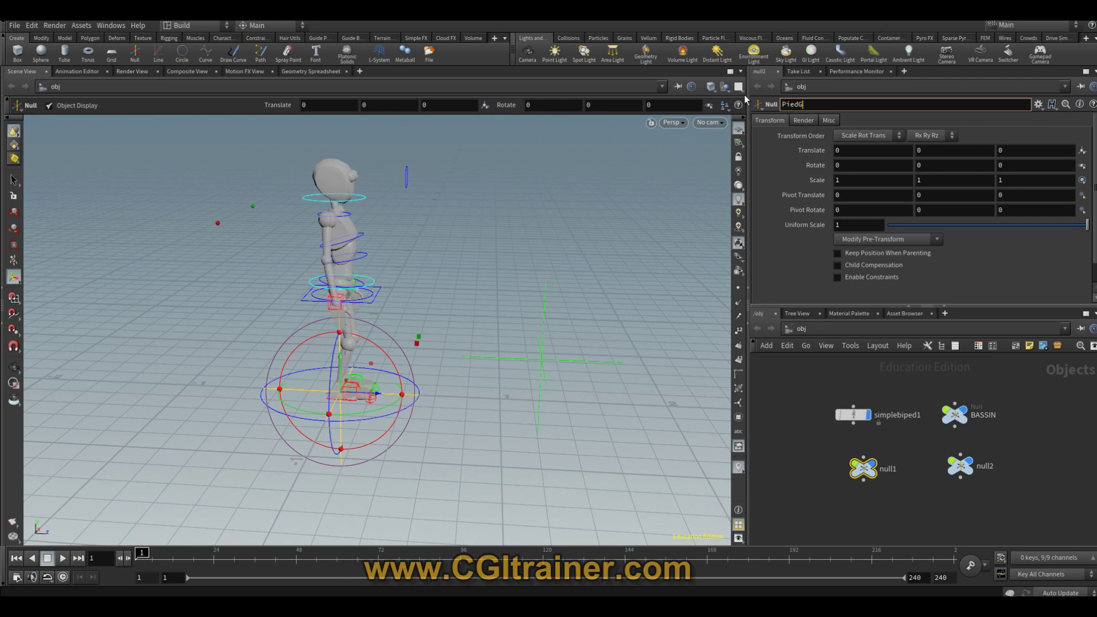
key("Tab")
type("D")
left_click_drag(854, 414, 838, 400)
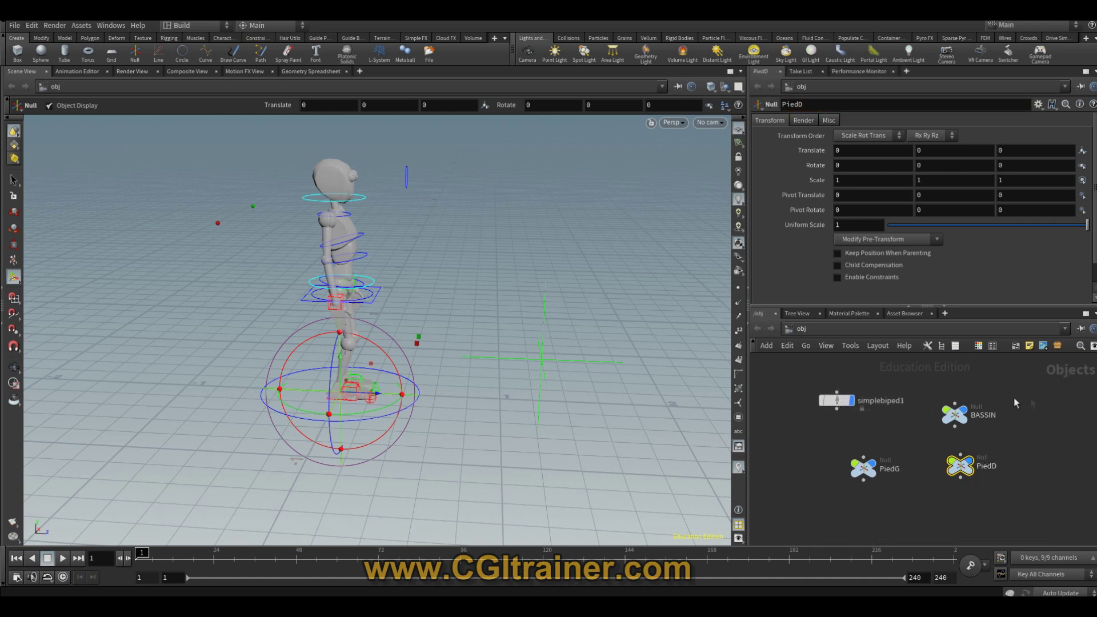
left_click_drag(823, 392, 1003, 513)
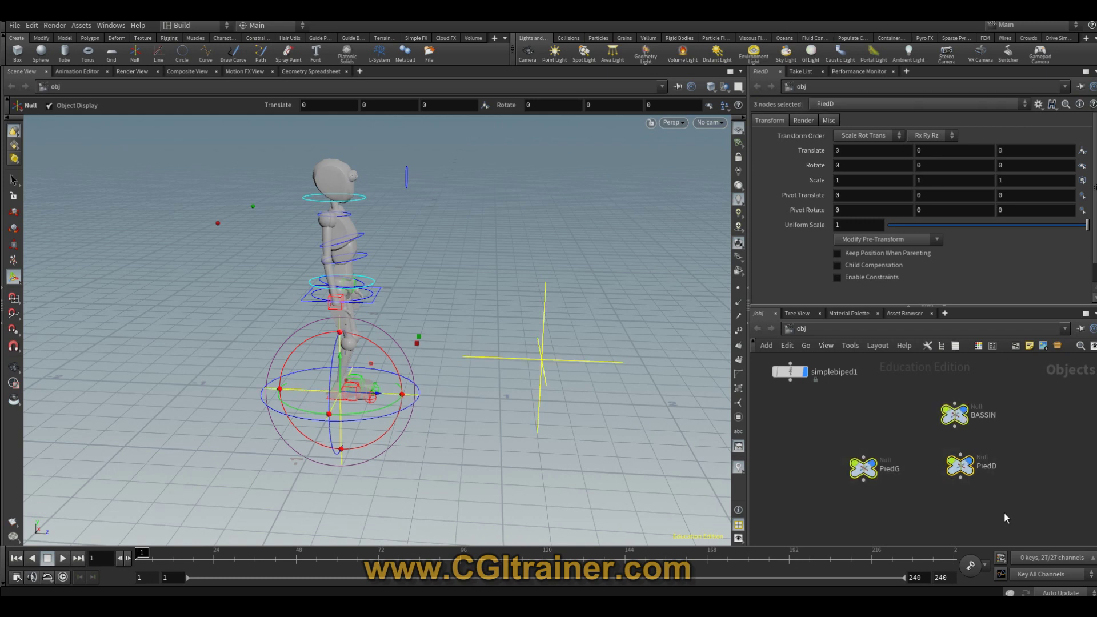
Colour BASSIN, PiedG and PiedD red and give them the circle node shape
key("c")
left_click(1023, 468)
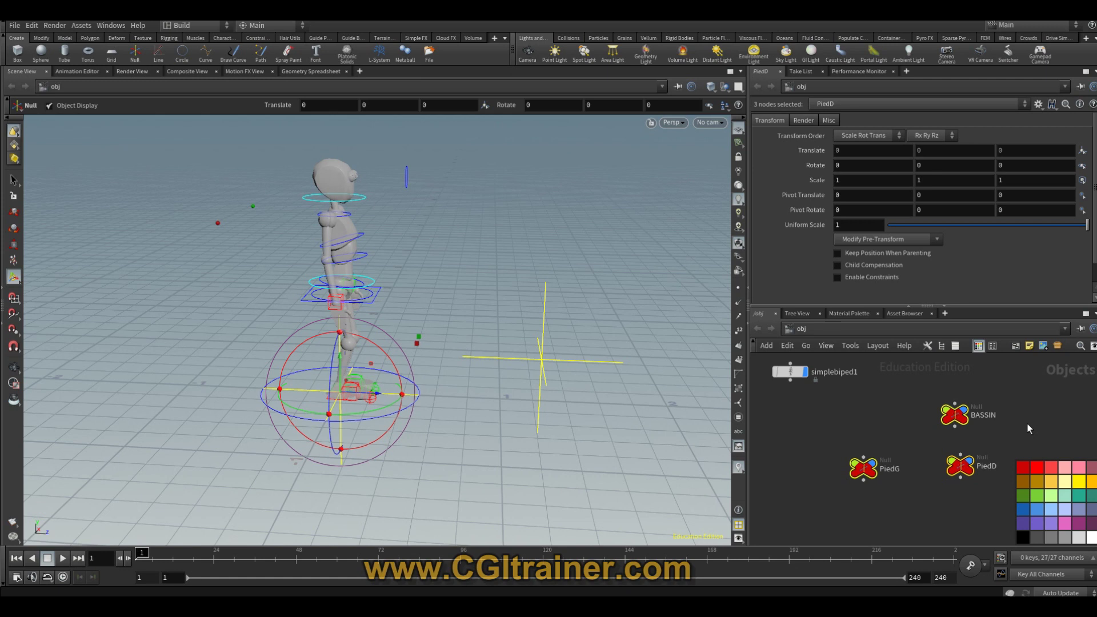
key("z")
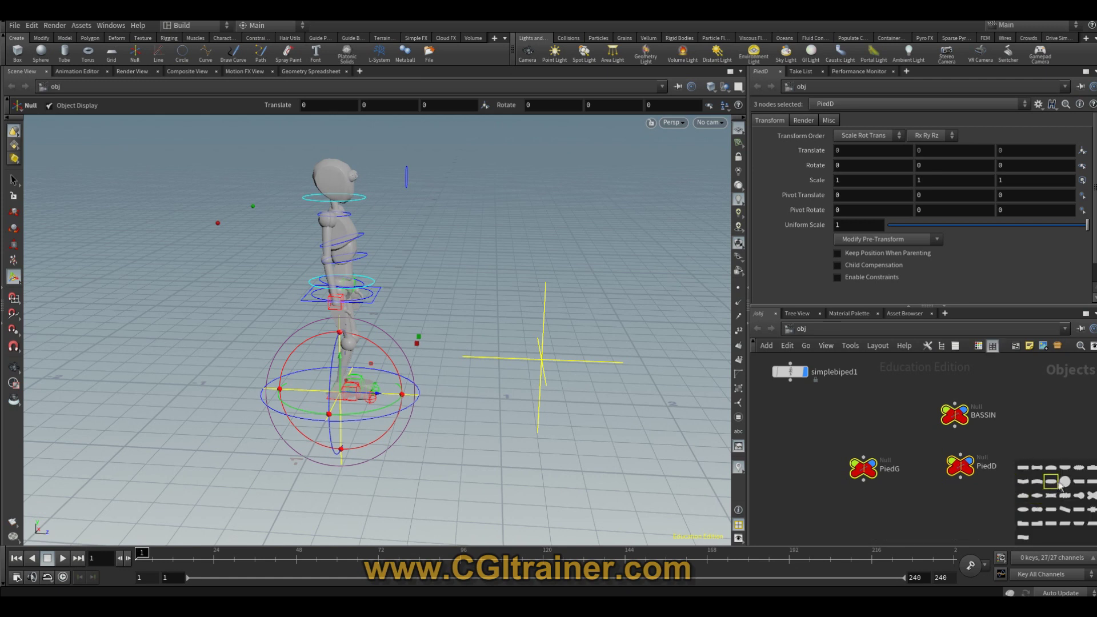
left_click(1061, 483)
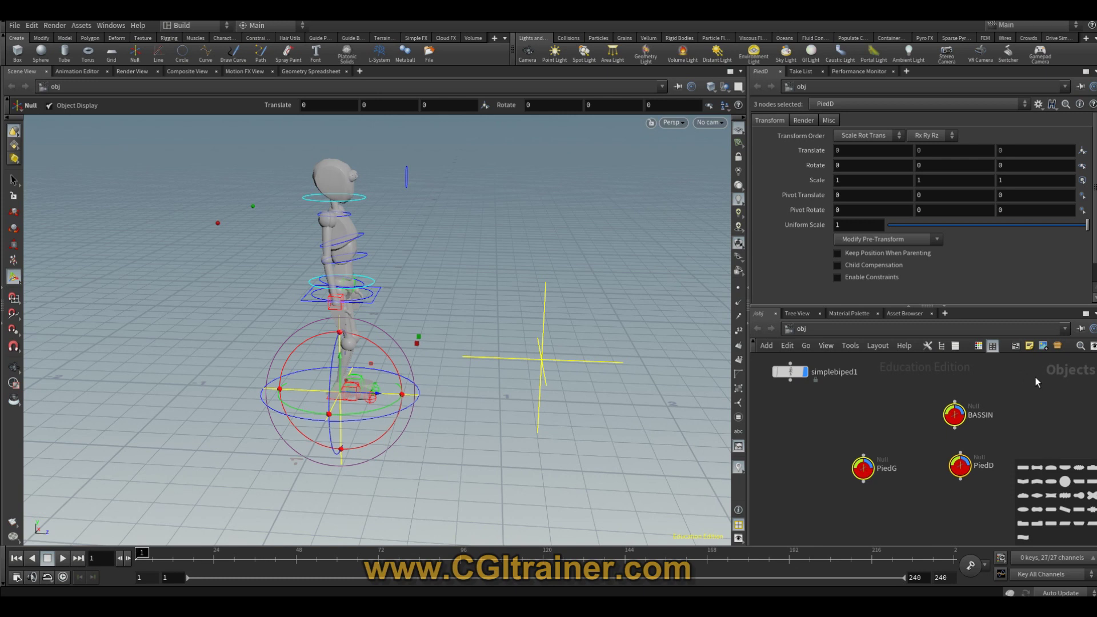
key("z")
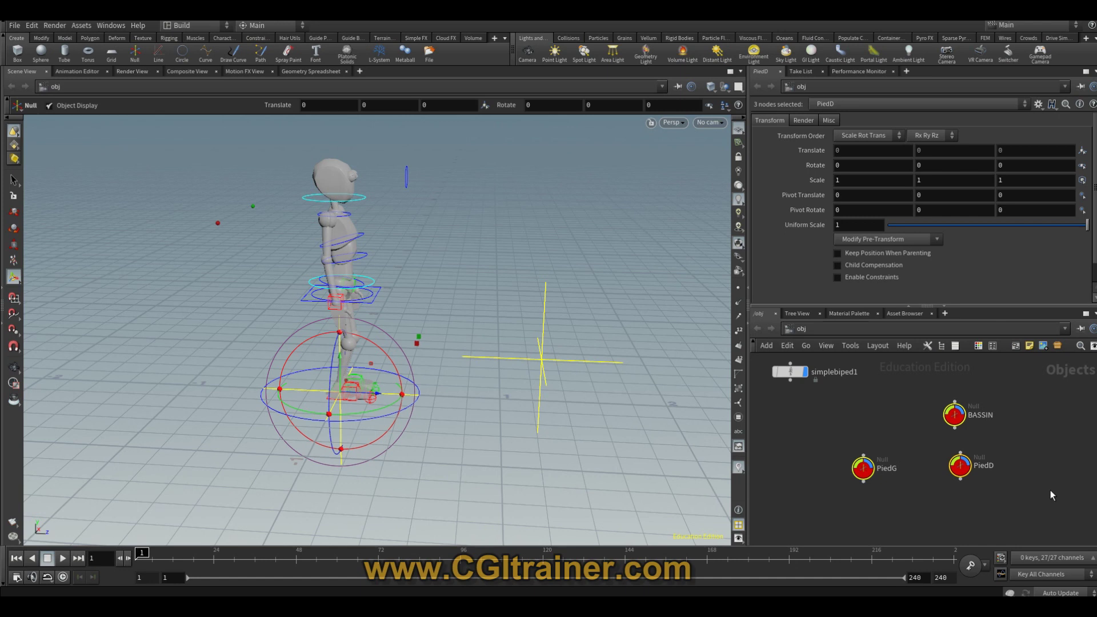
Raise BASSIN to hip height and give its control a Box shape at 0.87 uniform scale
left_click_drag(955, 414, 914, 406)
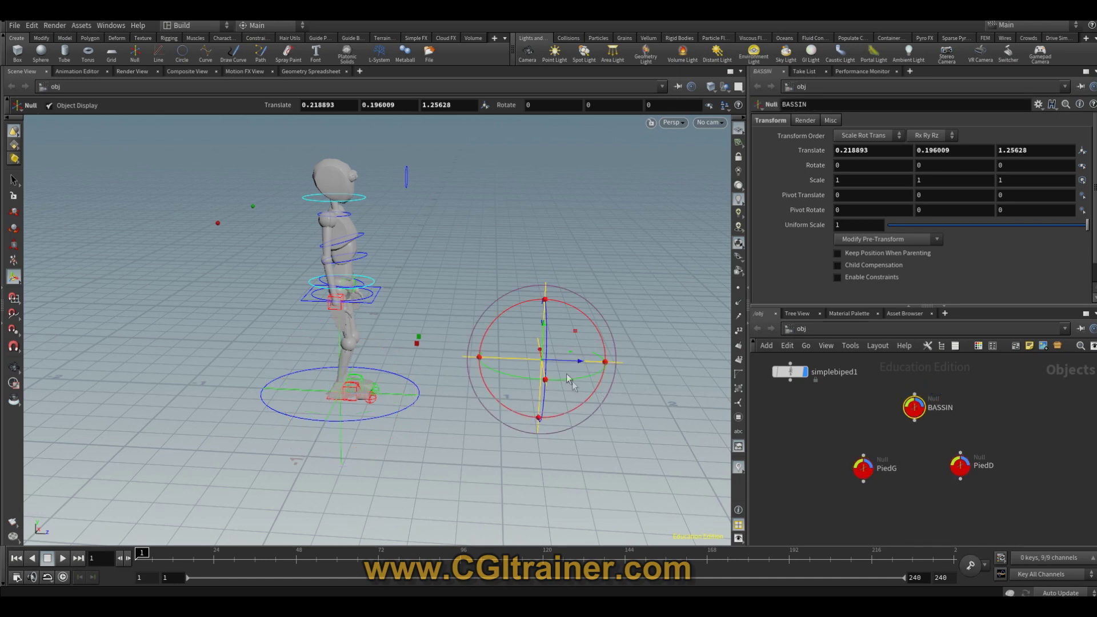
left_click_drag(577, 332, 554, 202)
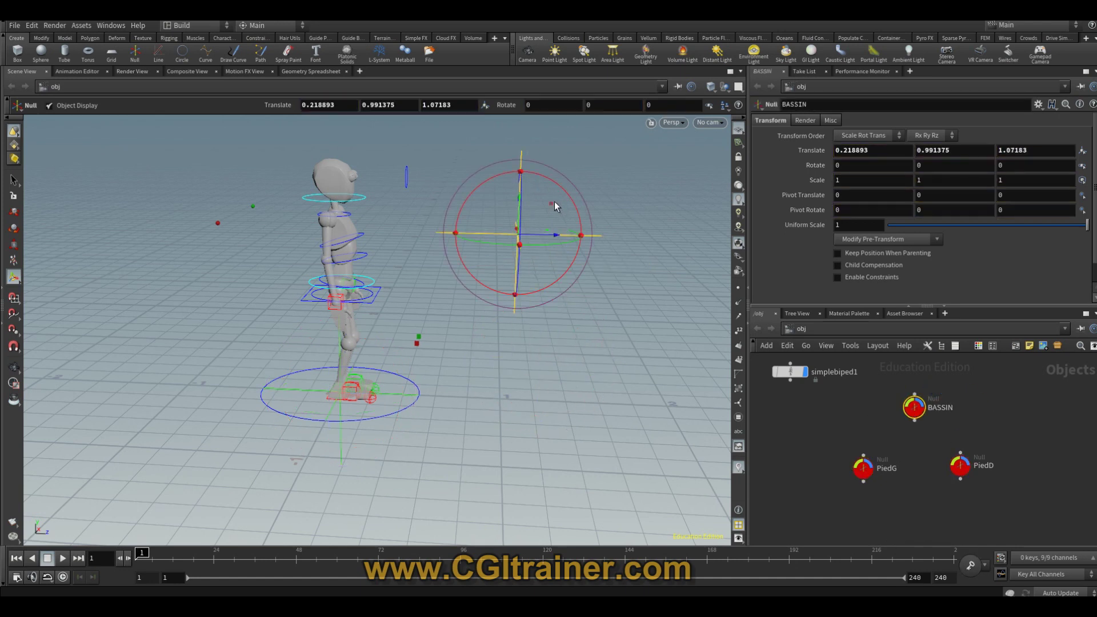
double_click(915, 407)
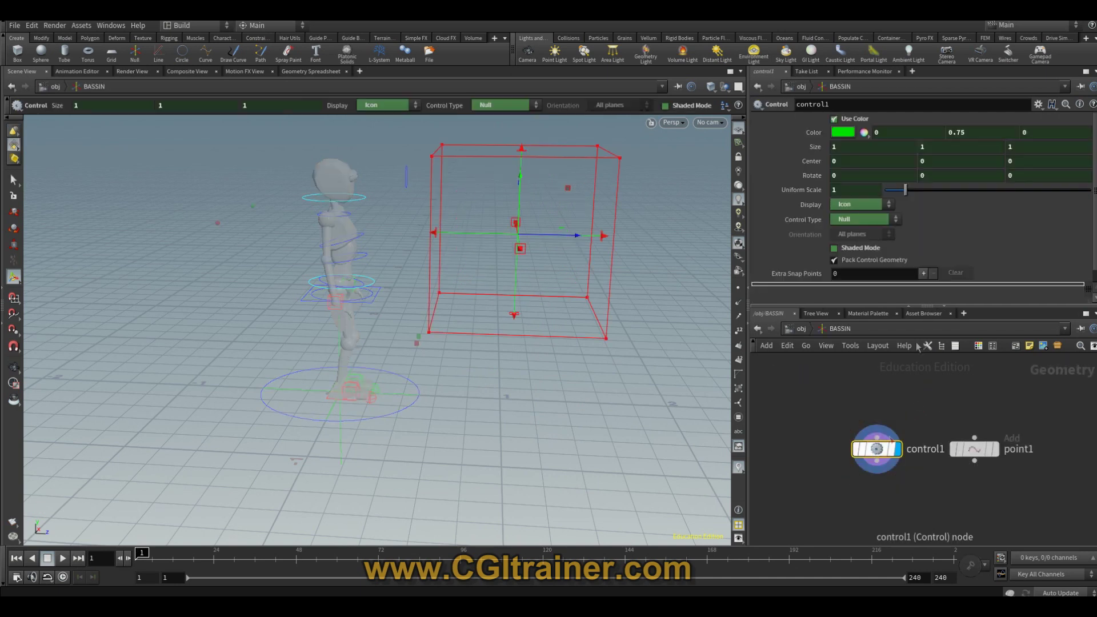
left_click(869, 226)
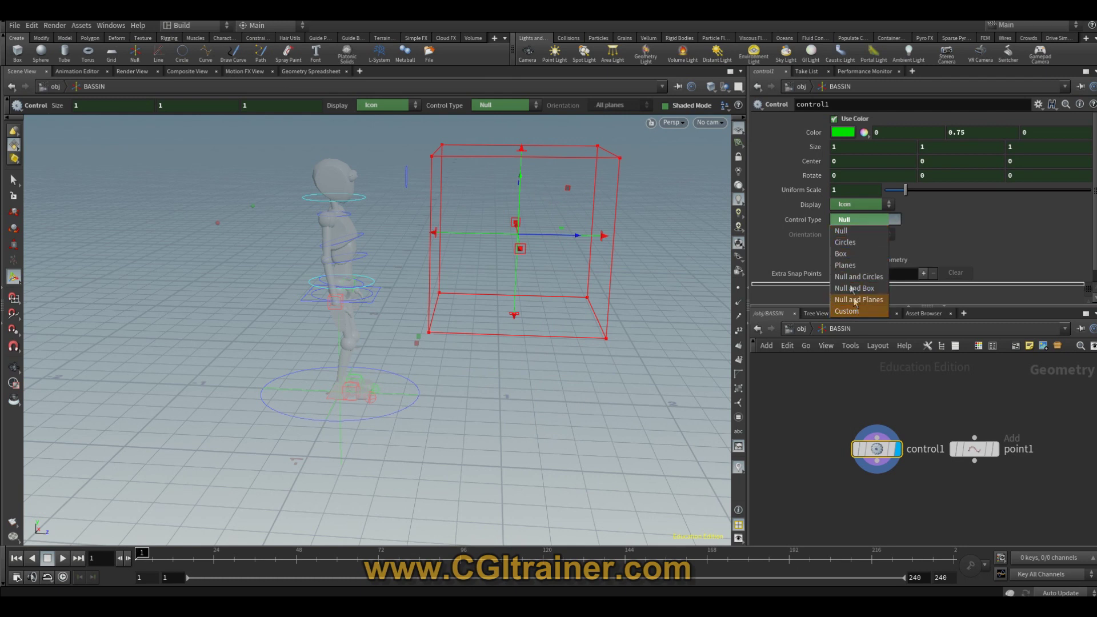
left_click(845, 258)
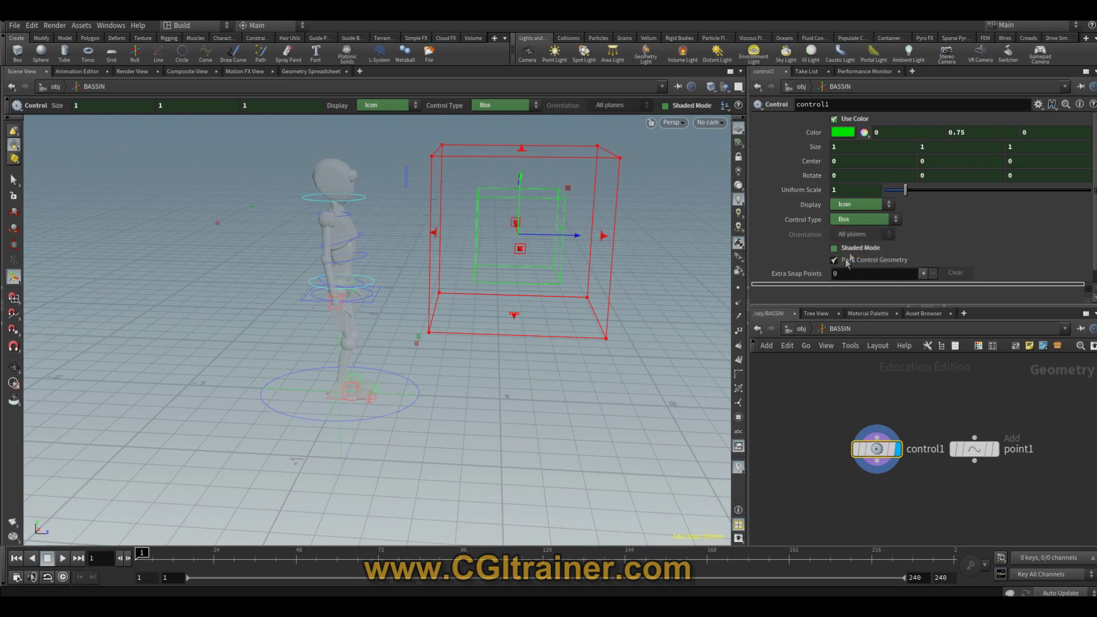
left_click(854, 204)
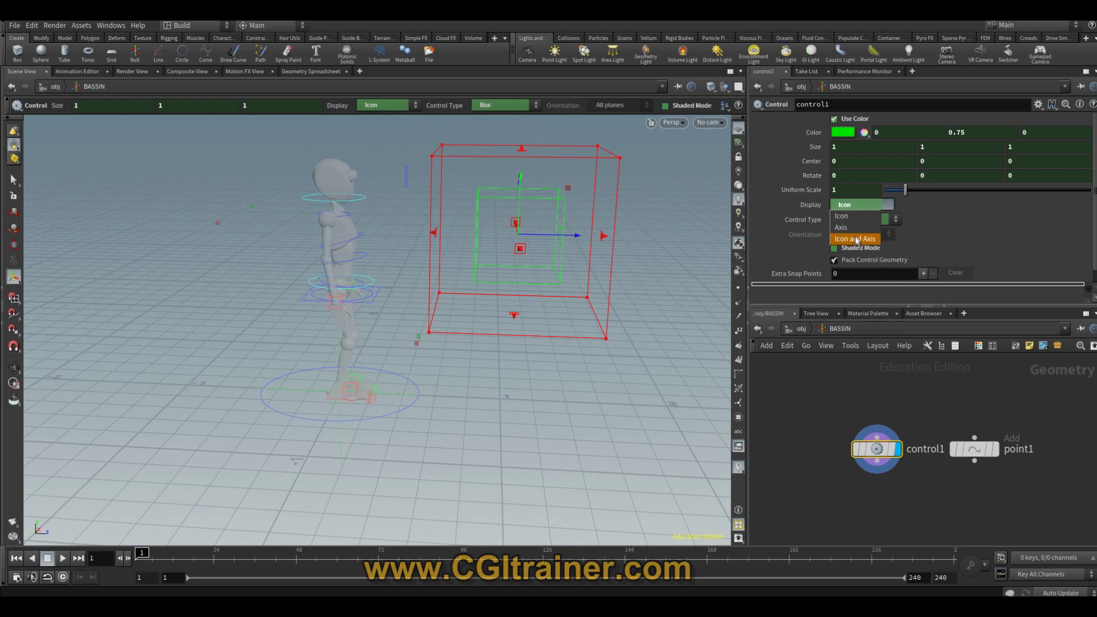
left_click(852, 216)
mouse_move(906, 190)
left_mouse_down()
mouse_move(947, 194)
mouse_move(903, 191)
left_mouse_up()
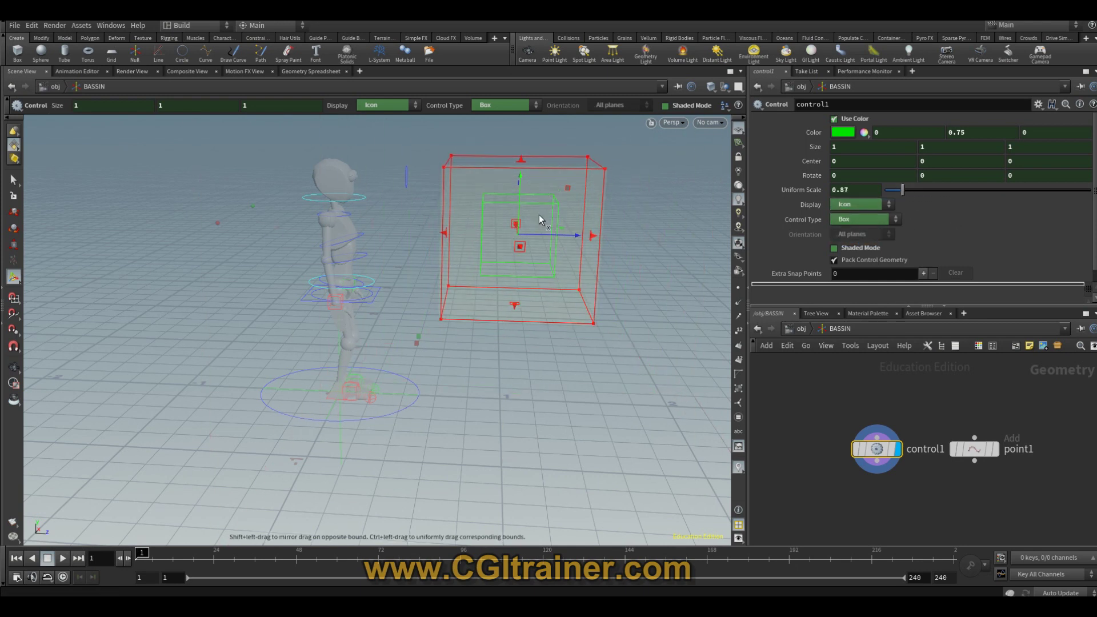
key("u")
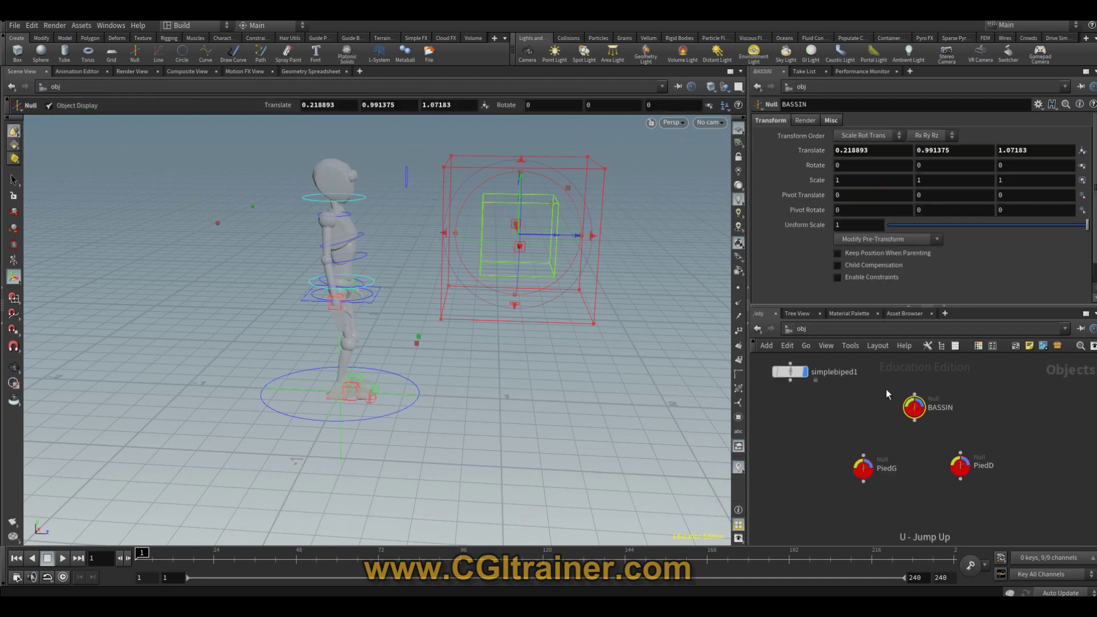
Set the Control Type of PiedG and PiedD to Circles
double_click(863, 468)
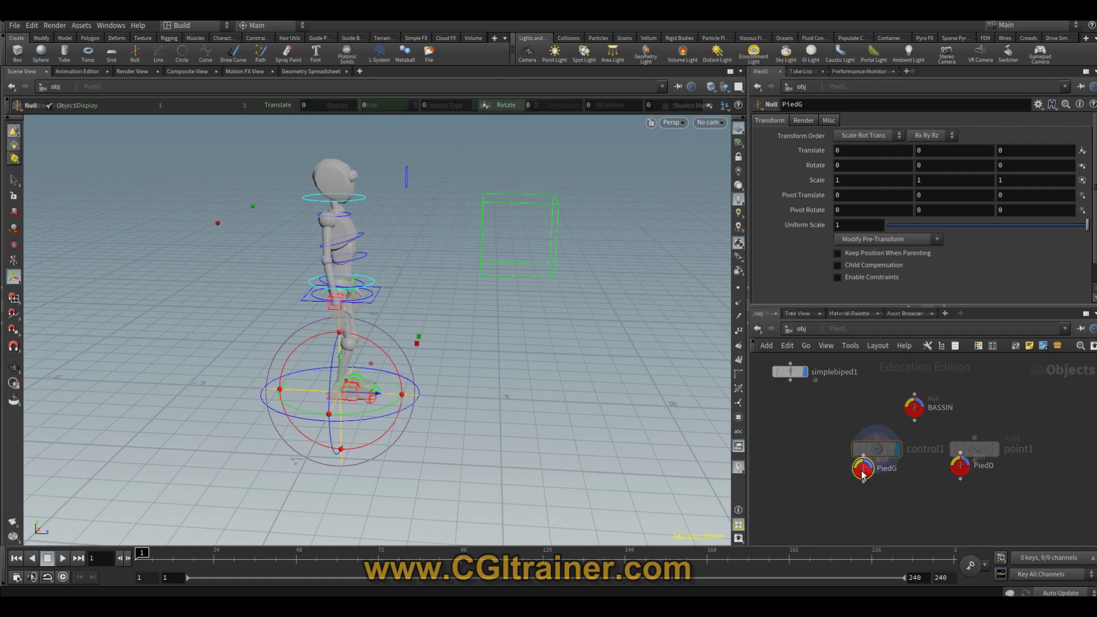
left_click(847, 221)
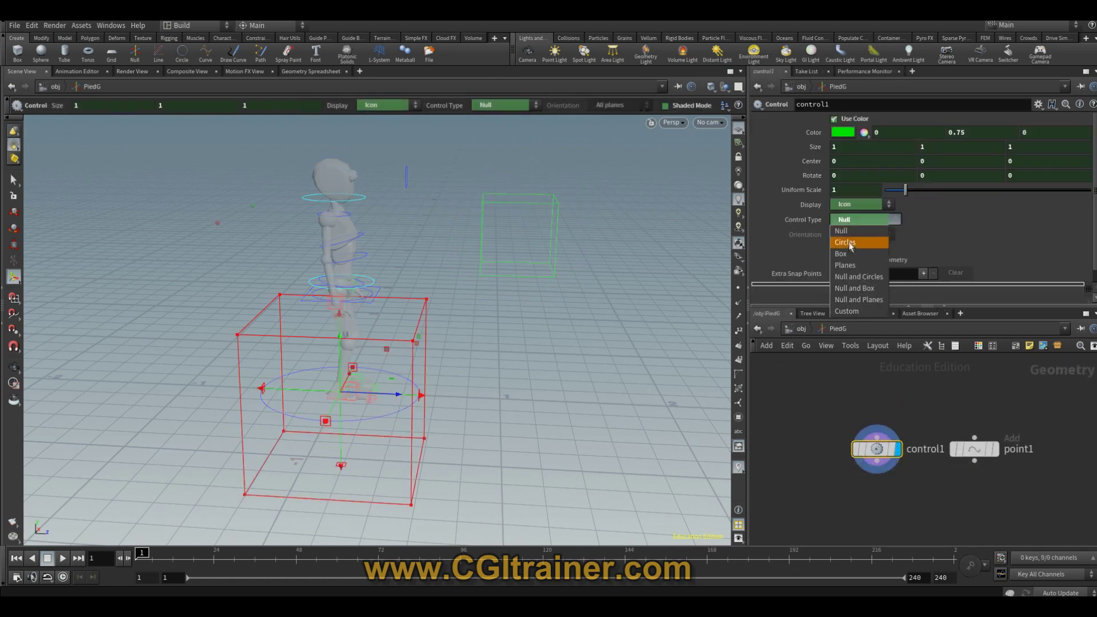
left_click(852, 245)
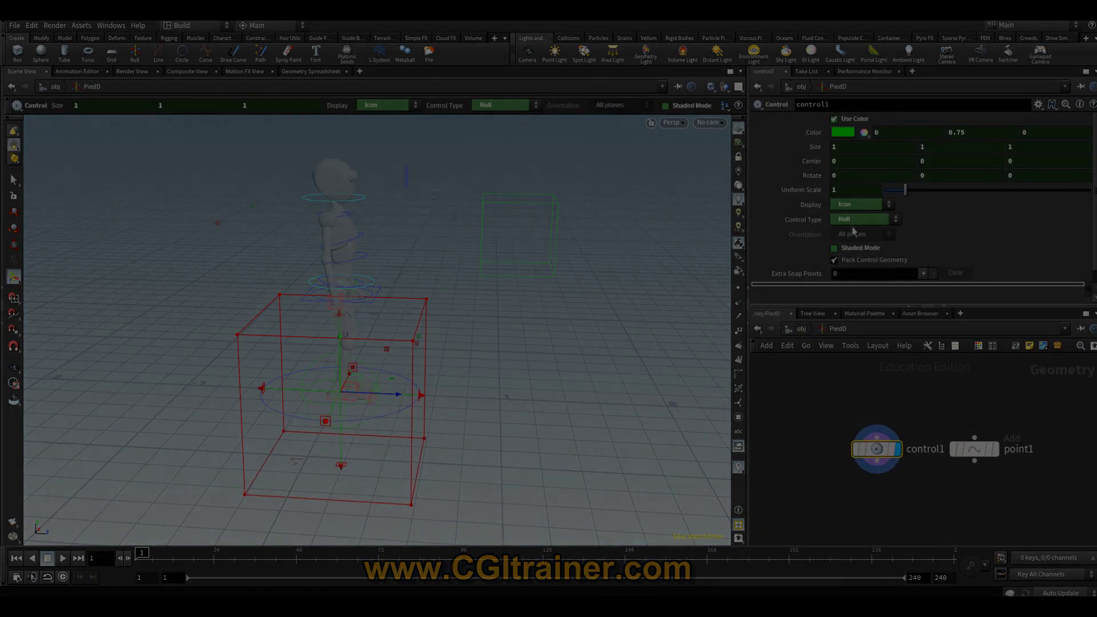
left_click(852, 220)
left_click(850, 246)
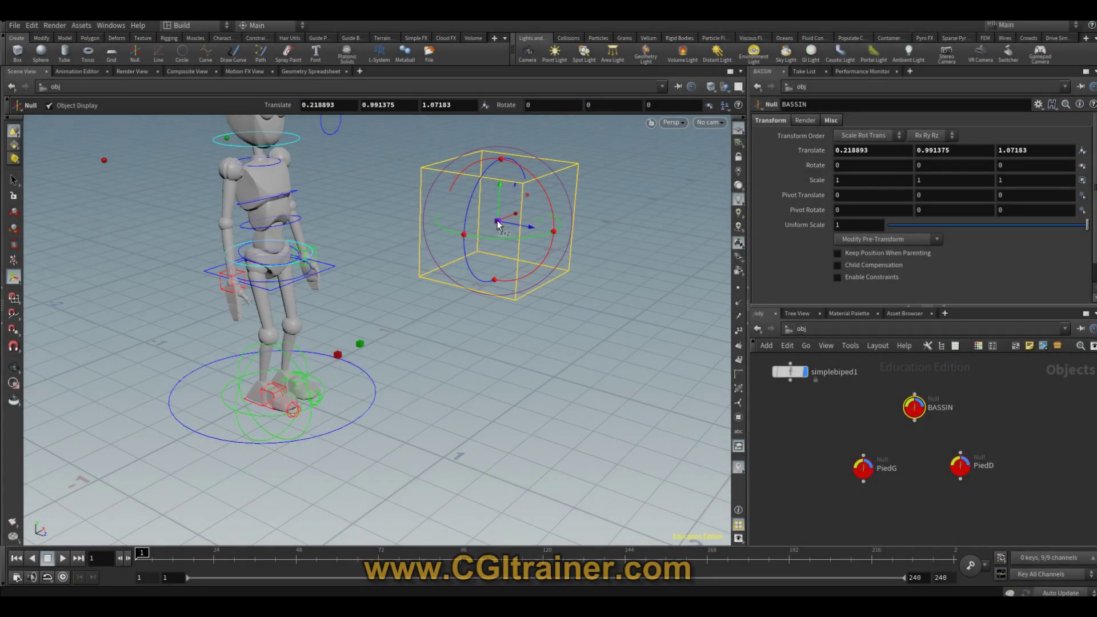
Snap BASSIN onto the biped's pelvis
left_click_drag(497, 224, 509, 212)
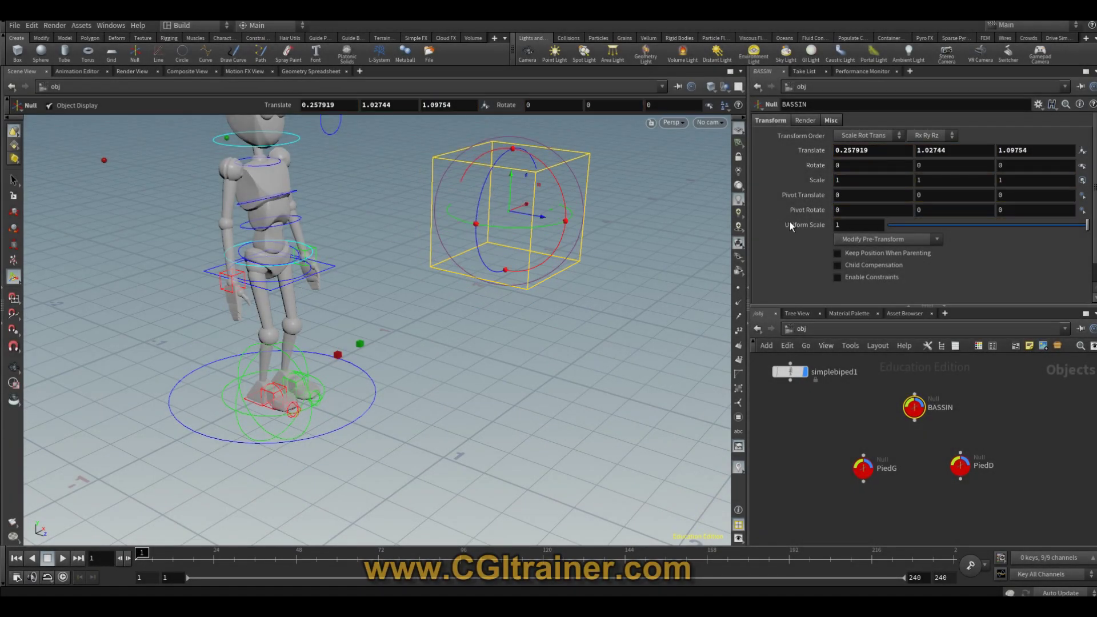
key("s")
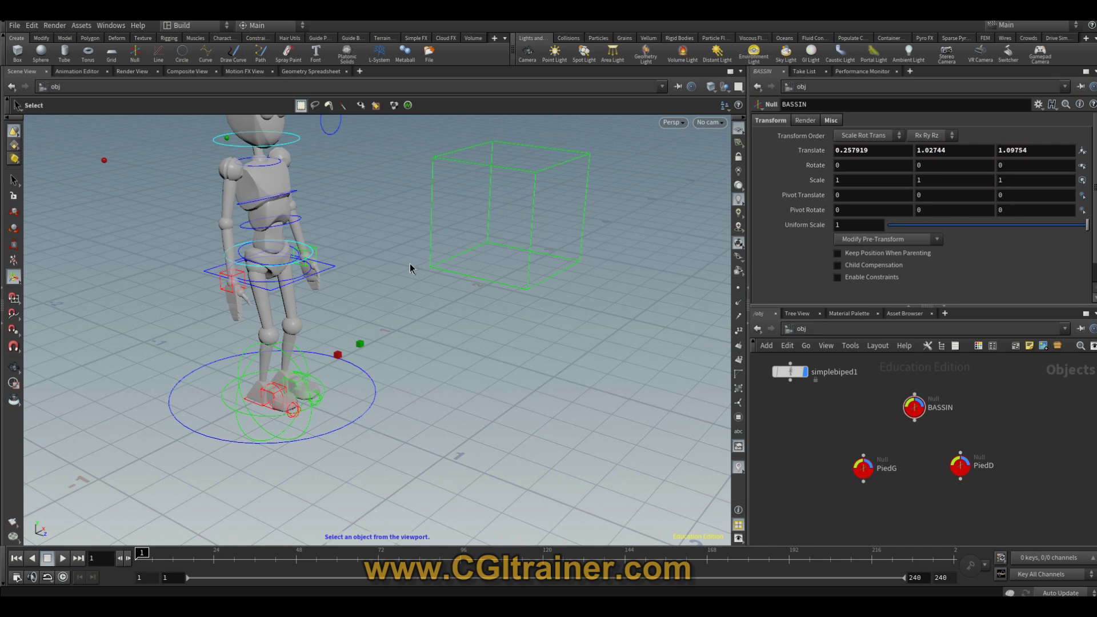
left_click(335, 270)
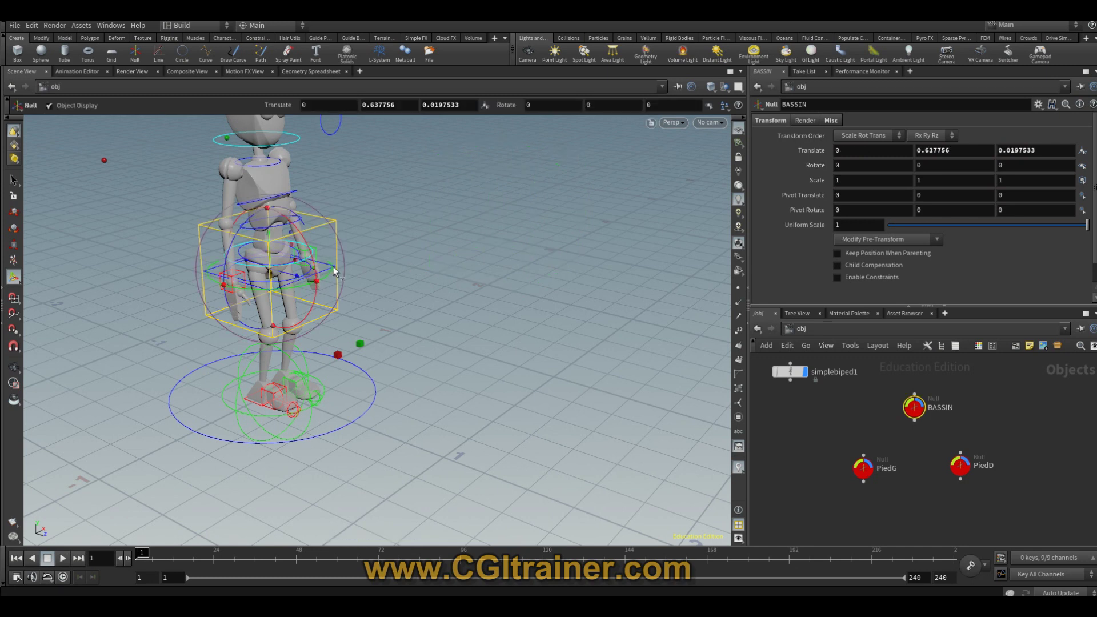
key("Escape")
scroll(343, 410, "up", 3)
scroll(354, 414, "up", 3)
left_click_drag(360, 418, 298, 400)
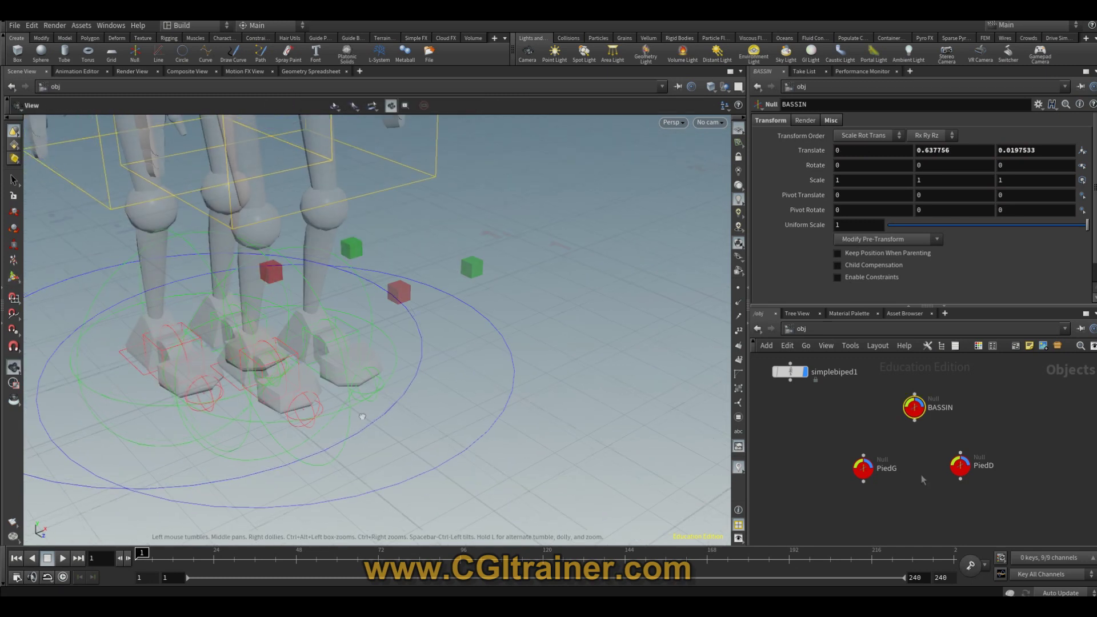
Place PiedG on the left foot and PiedD on the right foot, then select all three nulls
left_click(862, 467)
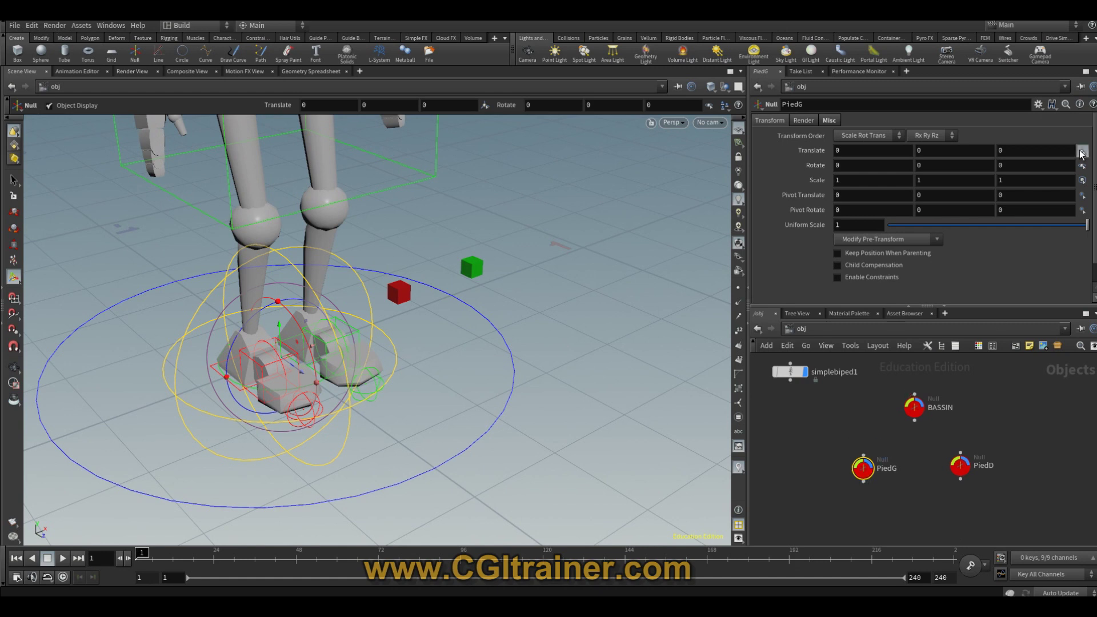
key("Escape")
mouse_move(492, 350)
left_mouse_down()
mouse_move(309, 384)
mouse_move(368, 372)
mouse_move(389, 392)
left_mouse_up()
key("Return")
left_click_drag(389, 434, 320, 423)
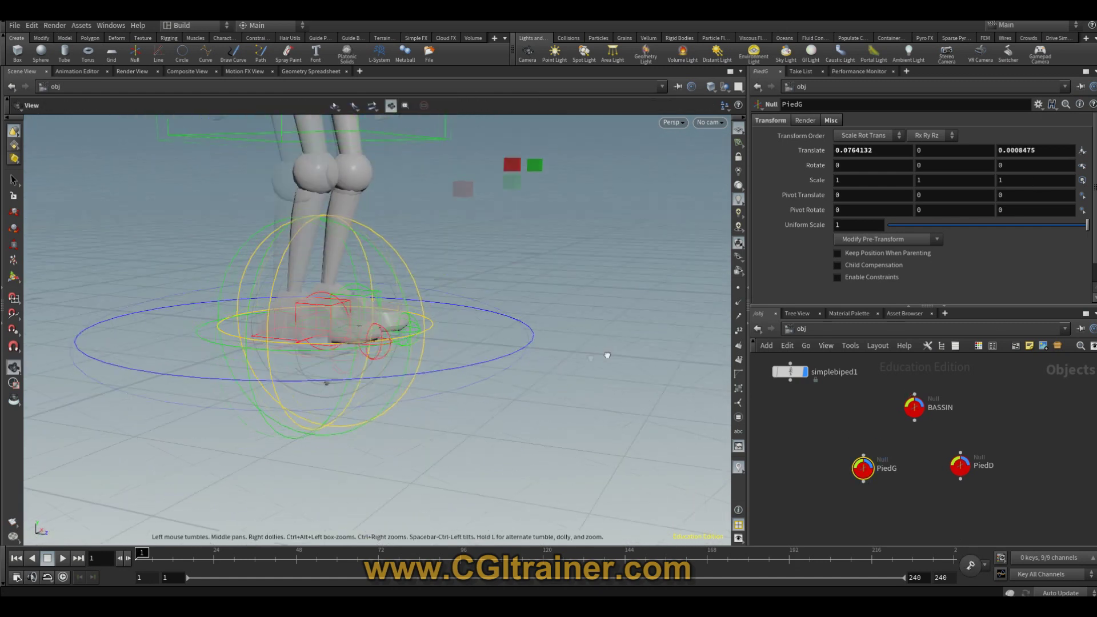
left_click(960, 466)
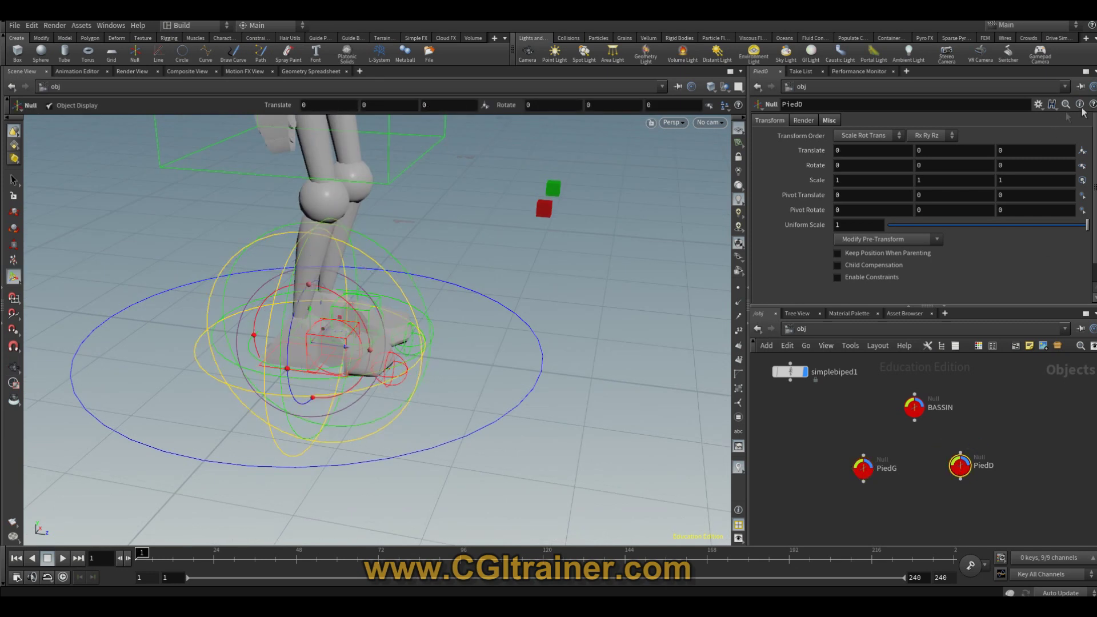
key("Escape")
mouse_move(363, 416)
left_mouse_down()
mouse_move(402, 432)
mouse_move(335, 406)
left_mouse_up()
key("Return")
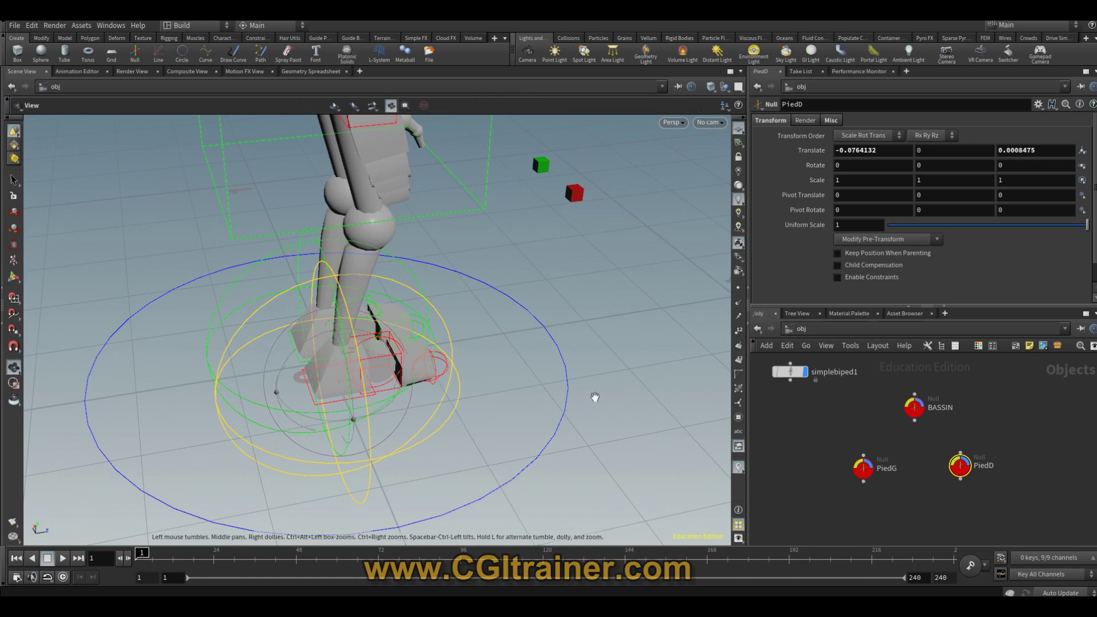
left_click_drag(595, 396, 501, 379)
mouse_move(1006, 381)
left_mouse_down()
mouse_move(980, 454)
mouse_move(851, 512)
left_mouse_up()
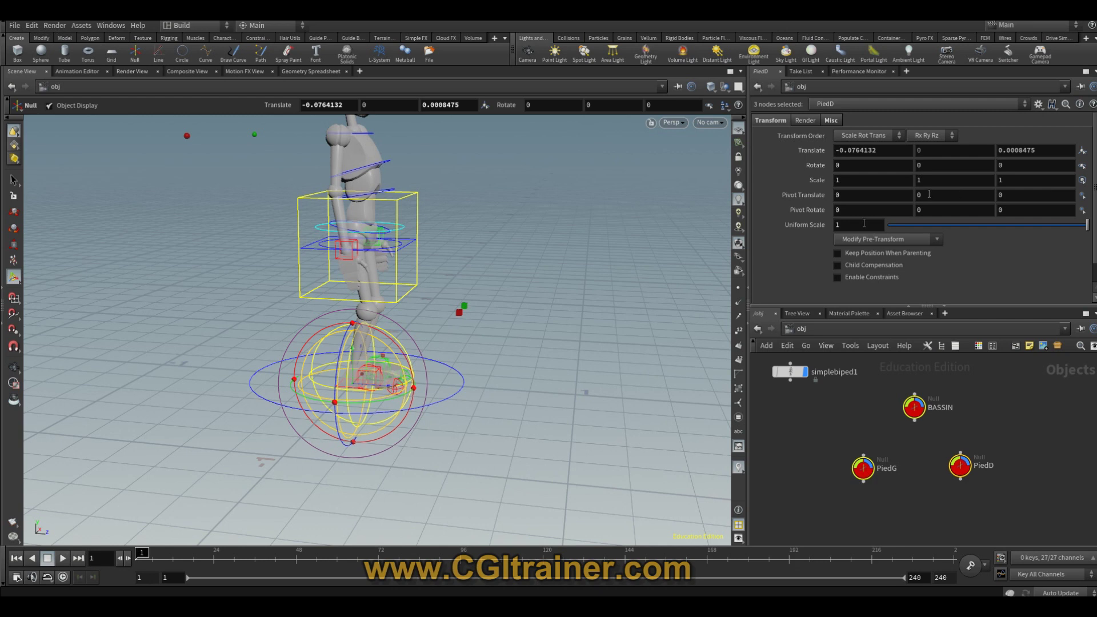
Apply Clean Transform to BASSIN, PiedG and PiedD so their translates read zero
left_click(884, 243)
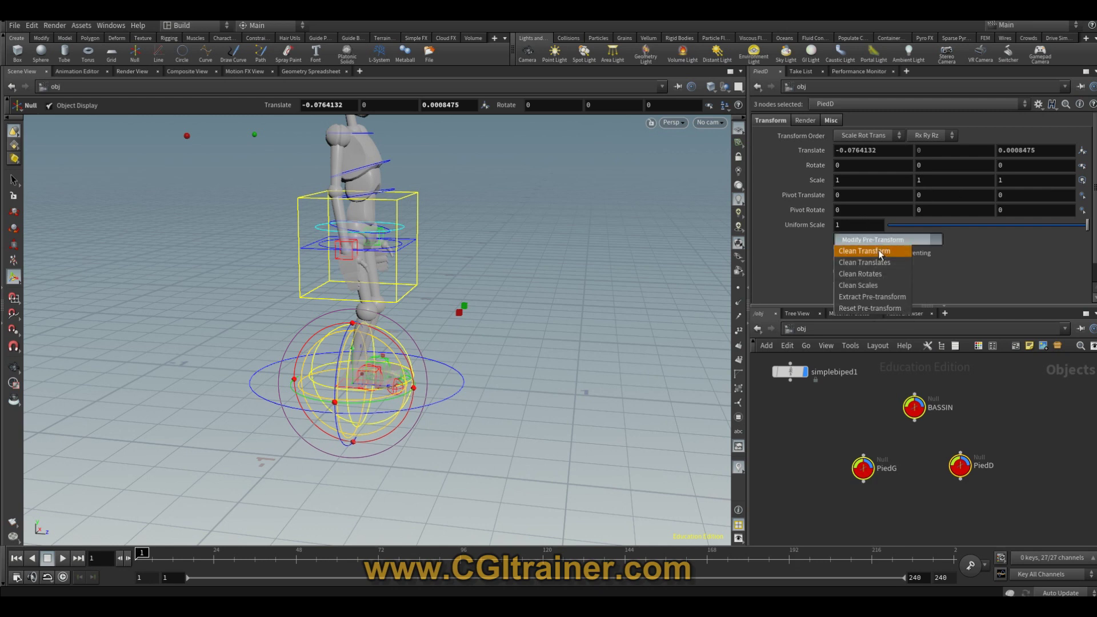
left_click(880, 255)
left_click(960, 466)
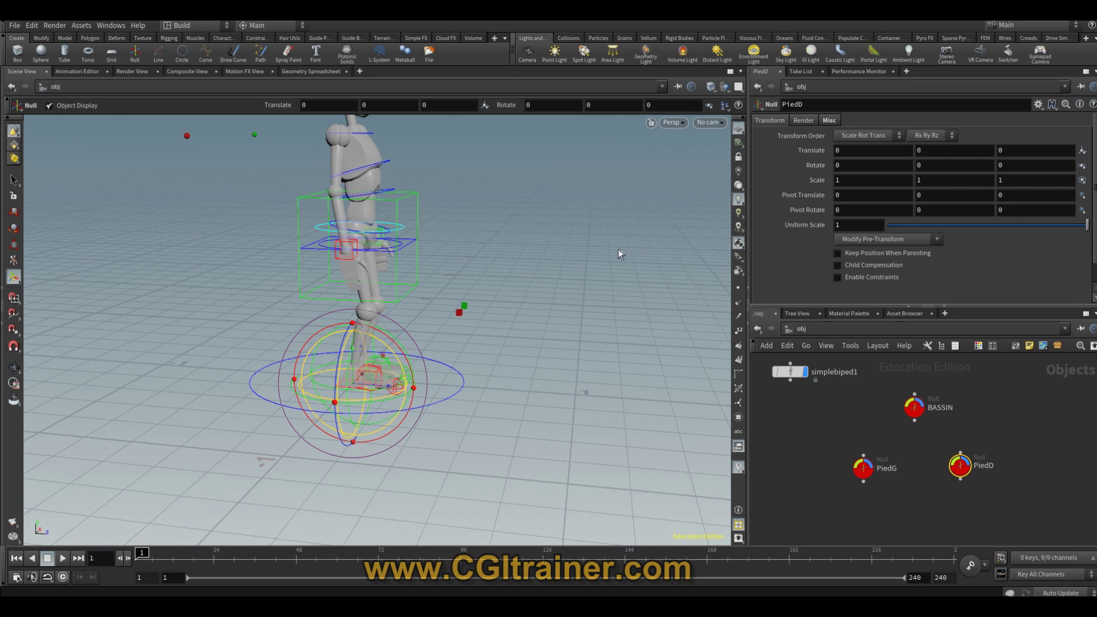
Paste BASSIN's Translate Z as a relative reference into simplebiped1's COG Translate Z
left_click(914, 407)
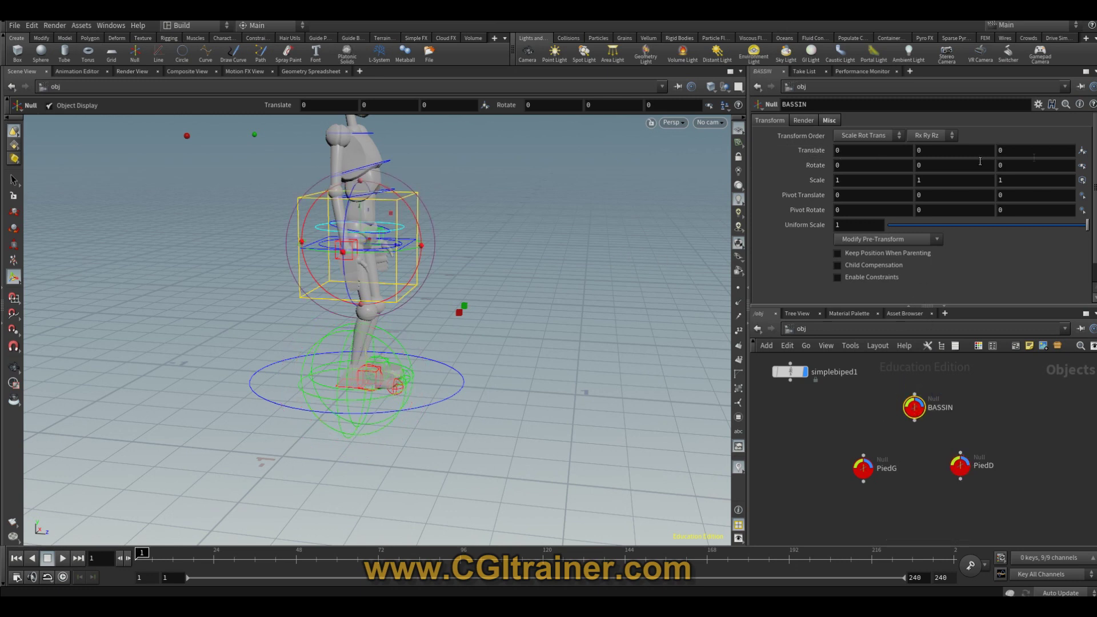
right_click(1016, 150)
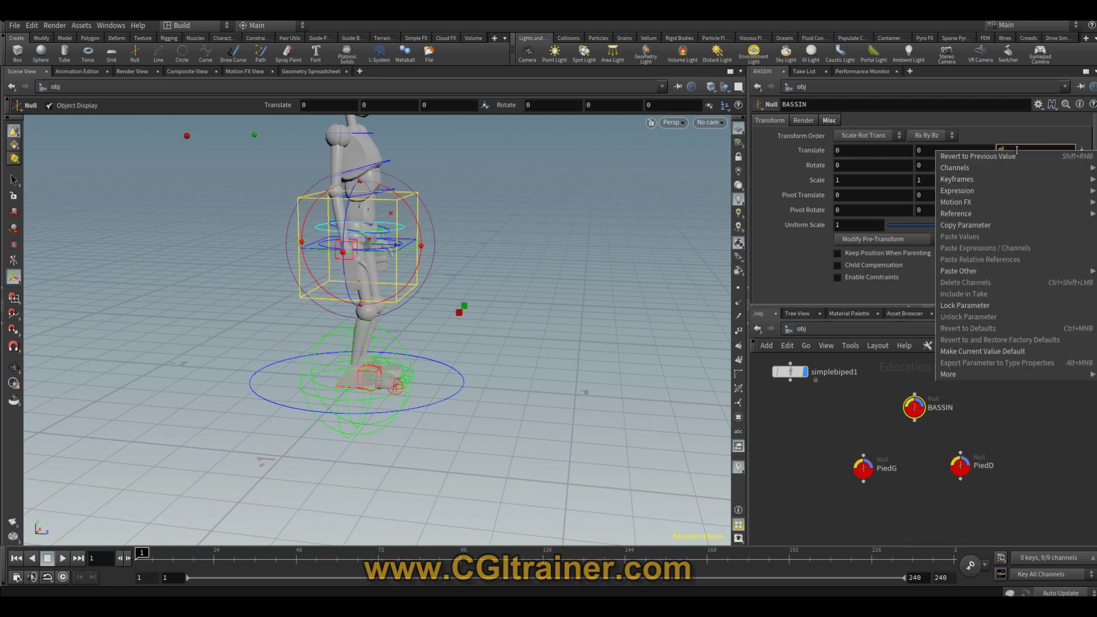
left_click(992, 234)
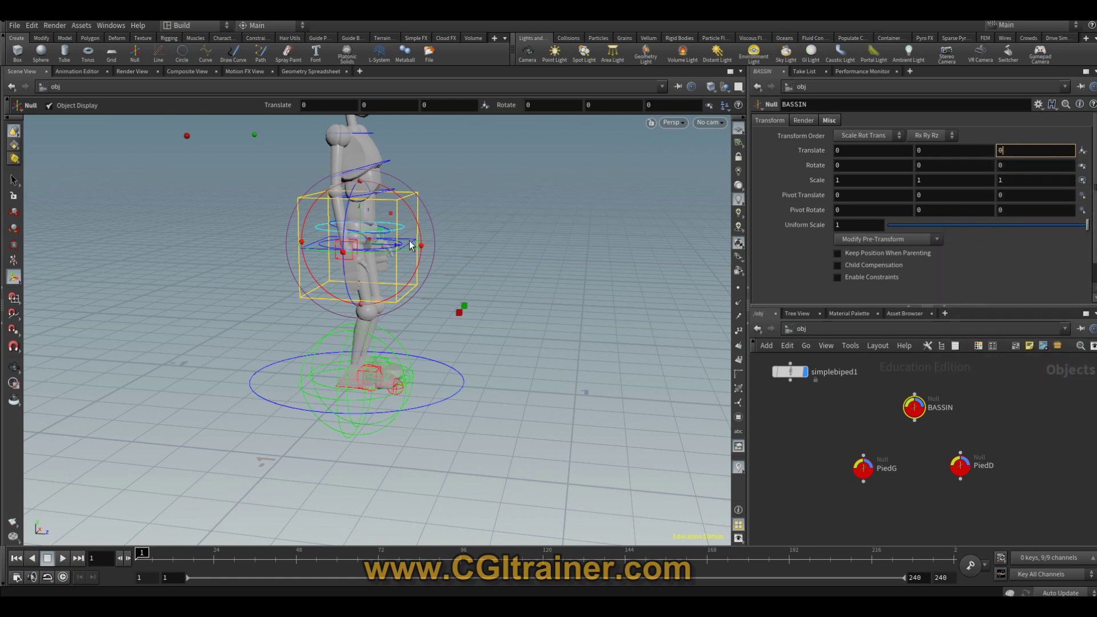
left_click(411, 245)
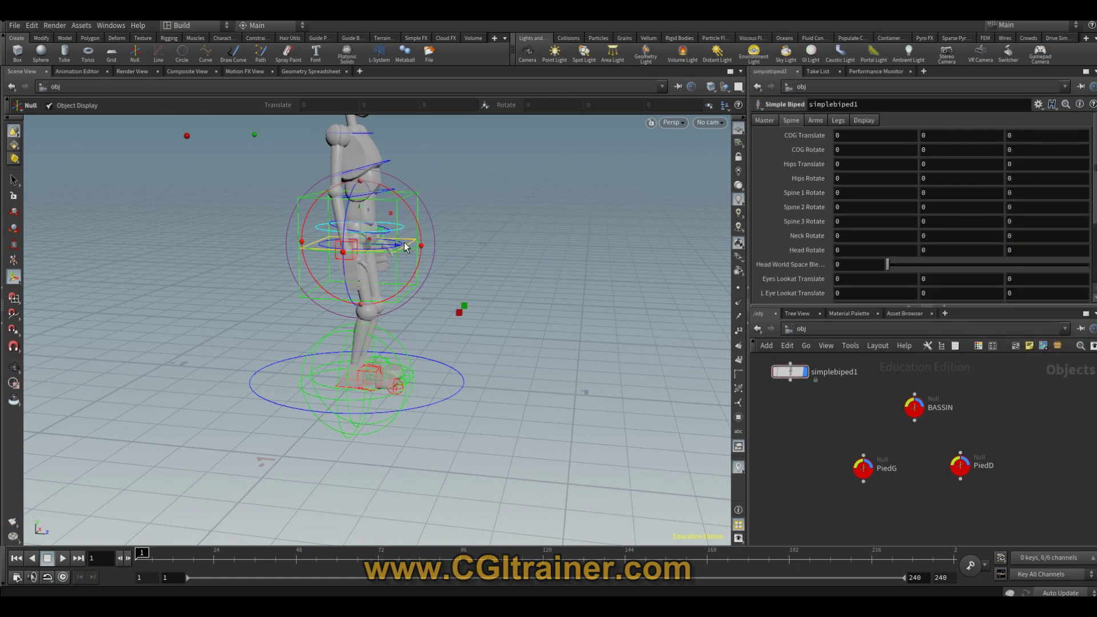
key("ctrl+v")
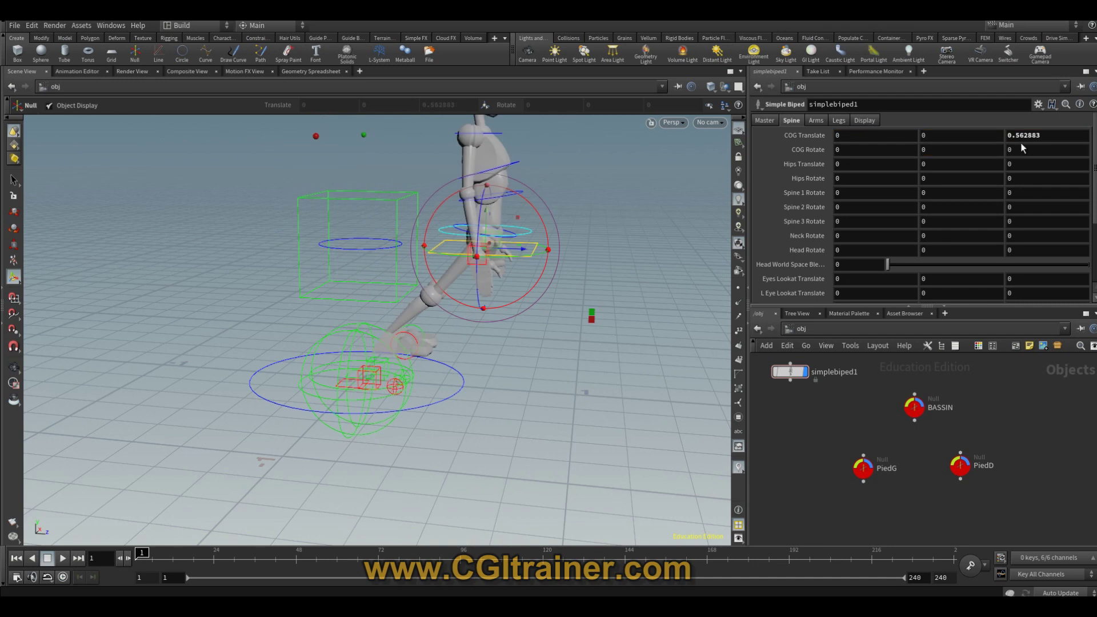
right_click(1018, 135)
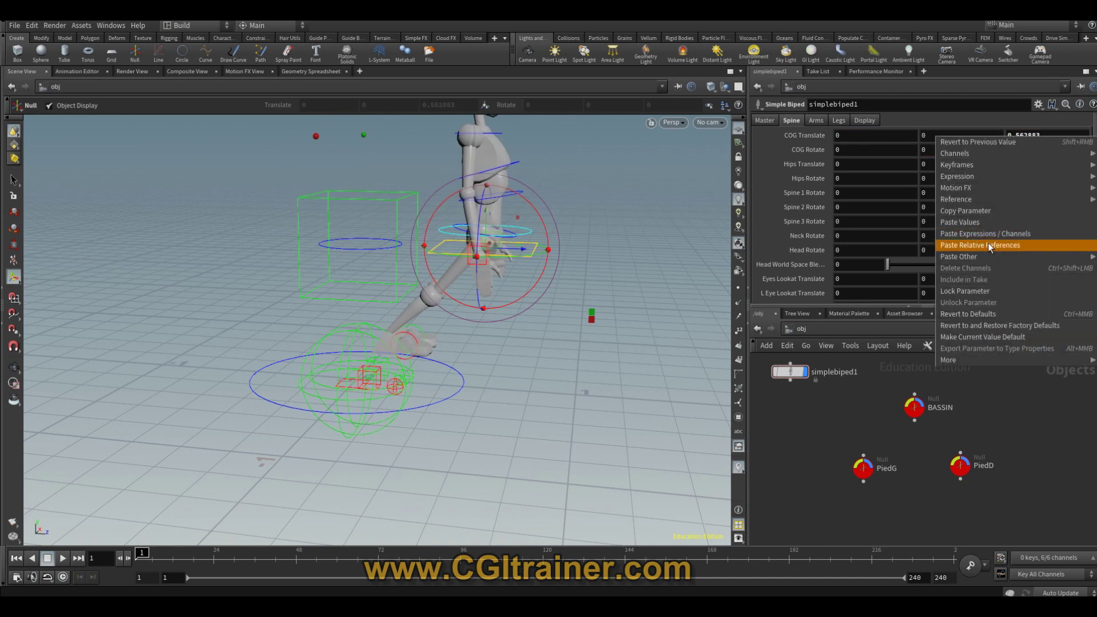
left_click(995, 246)
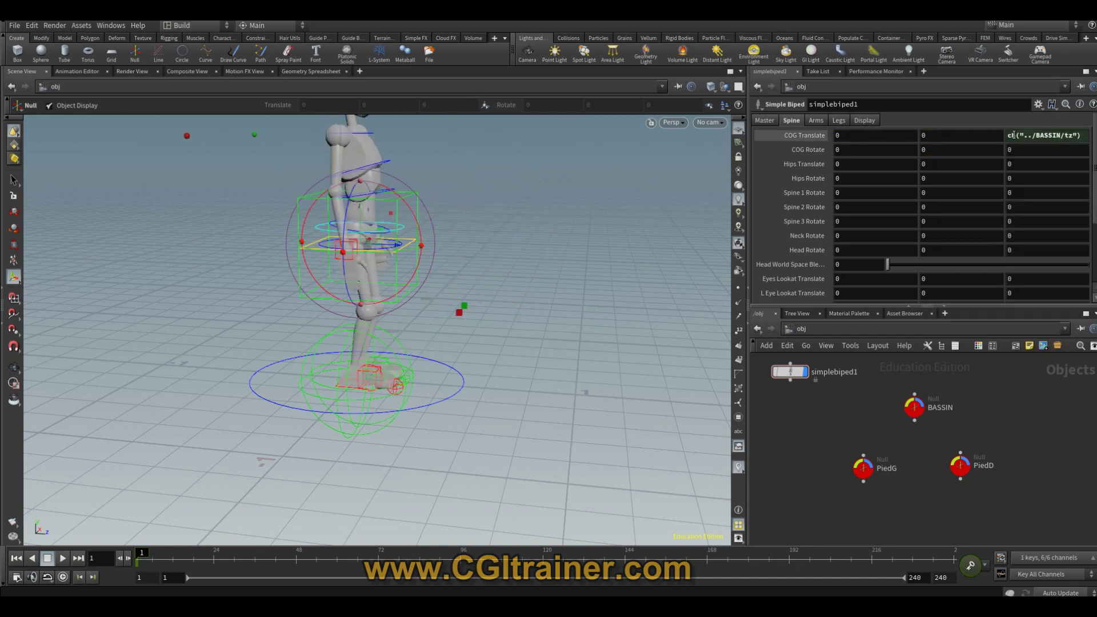
left_click(916, 419)
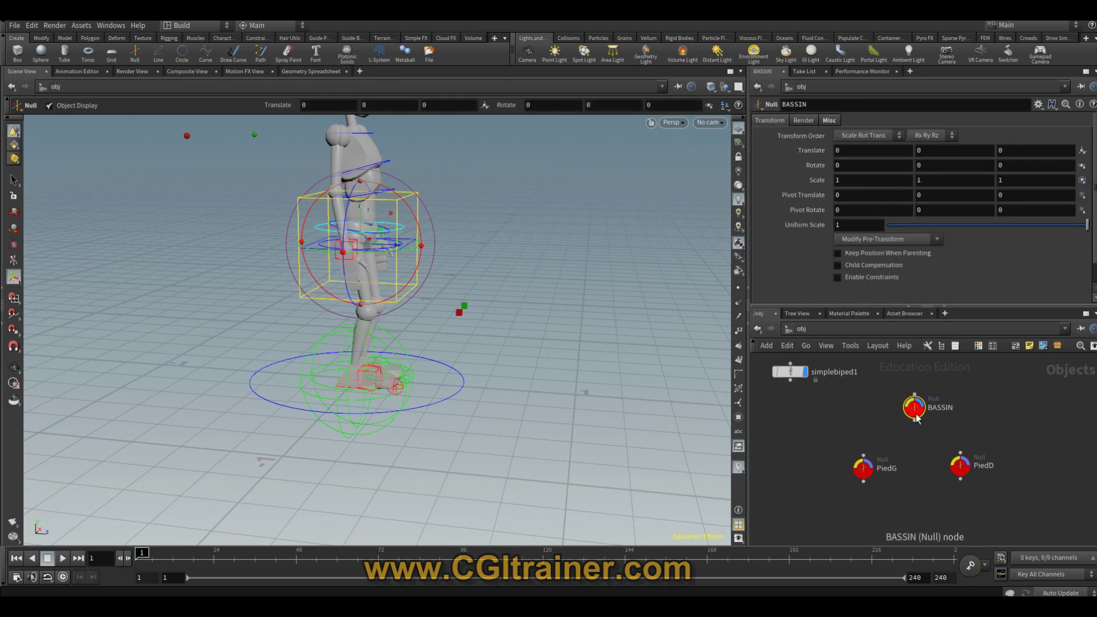
left_click(863, 471)
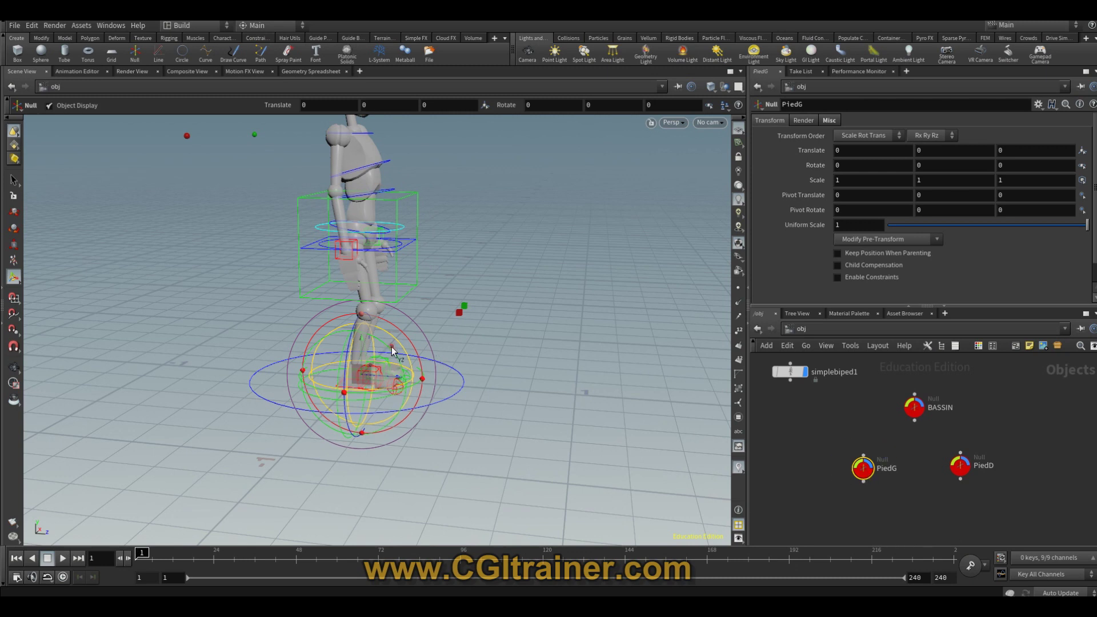
Copy PiedG's whole Translate parameter
left_click_drag(392, 351, 445, 335)
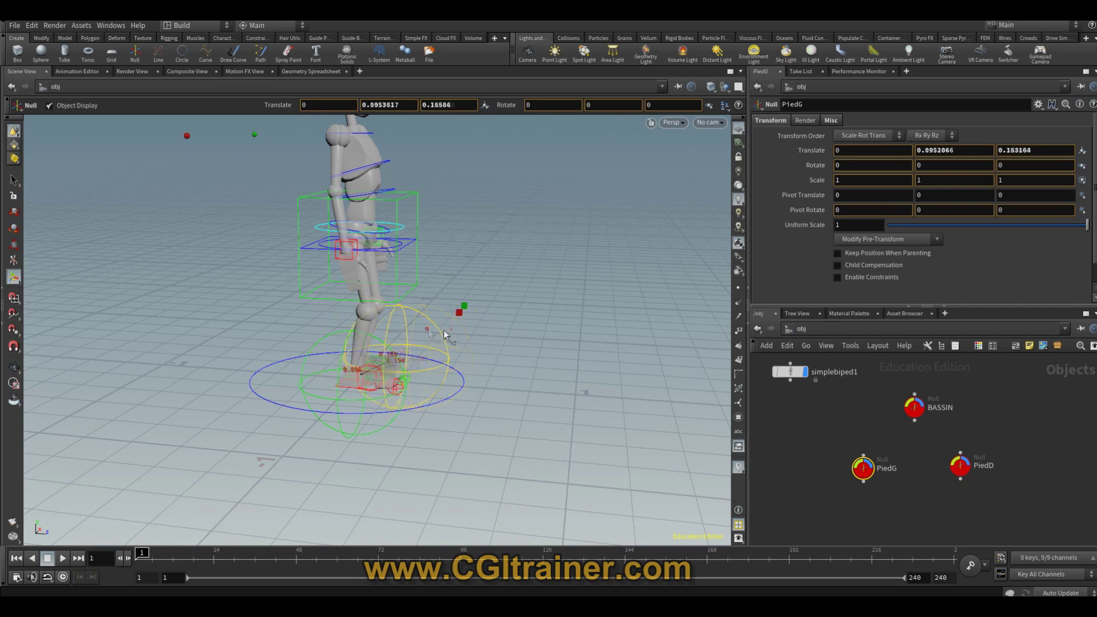
key("ctrl+z")
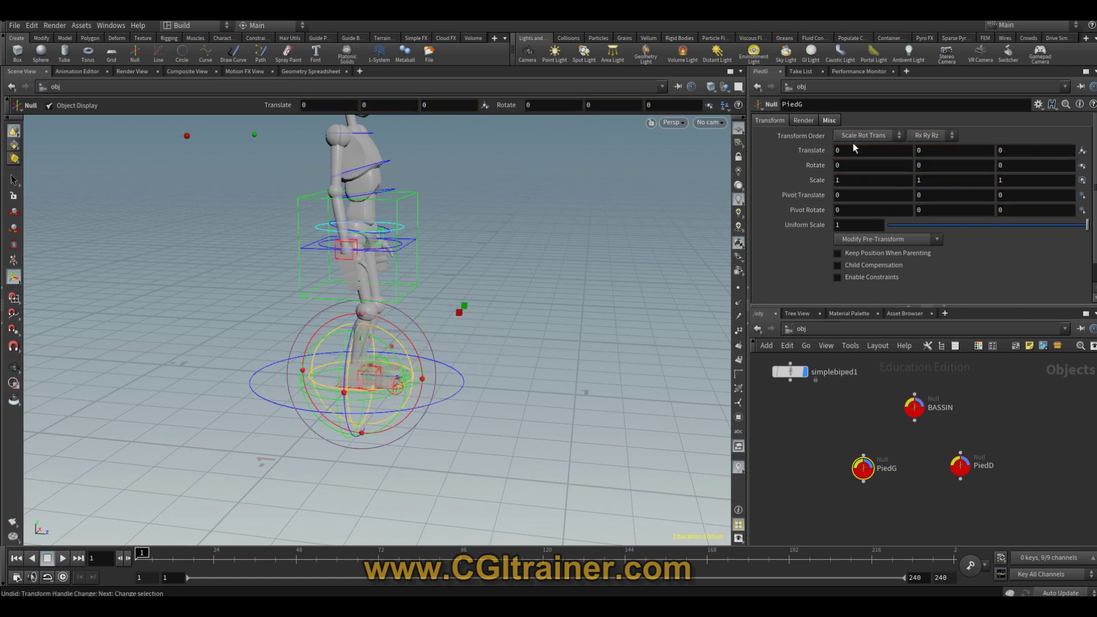
right_click(846, 148)
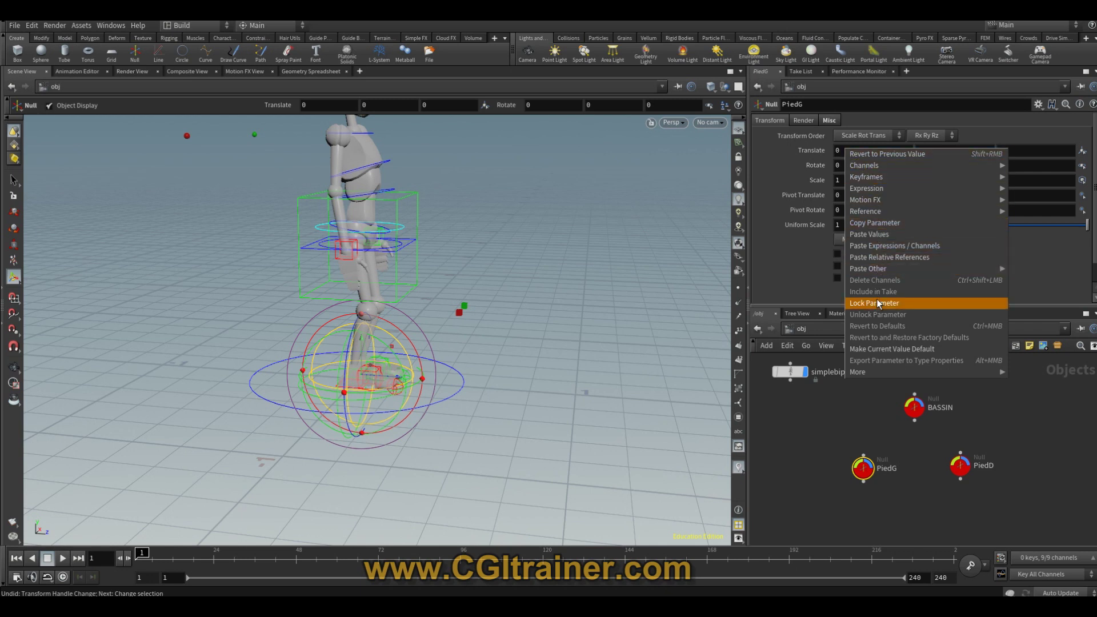
key("Escape")
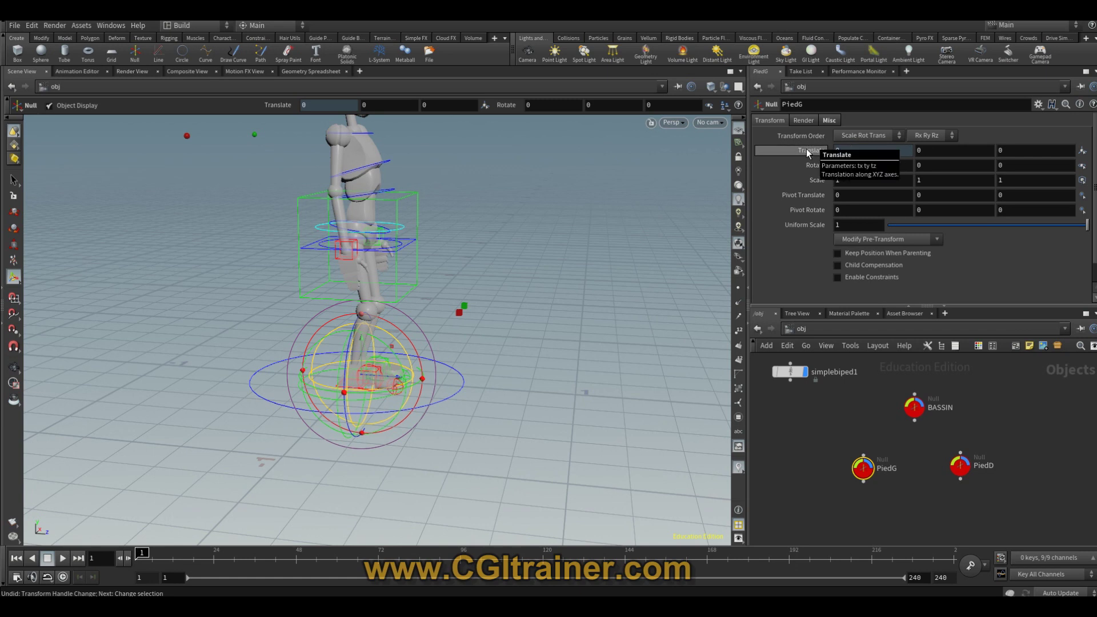
right_click(808, 152)
left_click(835, 224)
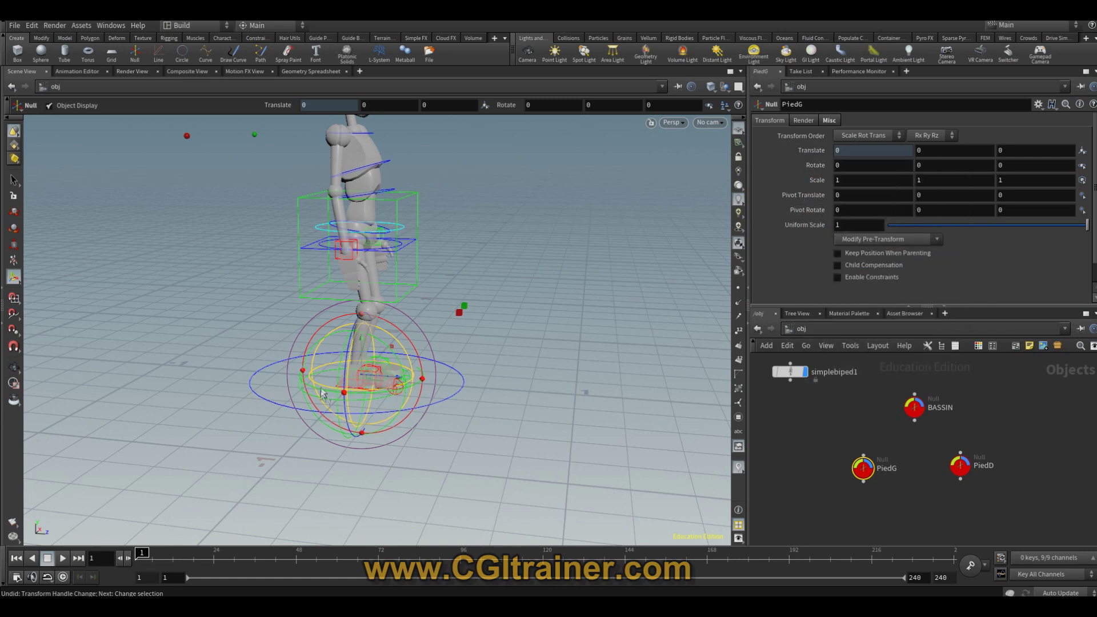
Paste PiedG's Translate as relative references into simplebiped1's L IK Foot Translate
mouse_move(340, 408)
left_mouse_down("alt")
mouse_move(624, 312)
mouse_move(549, 219)
mouse_move(572, 156)
left_mouse_up("alt")
left_click(625, 297)
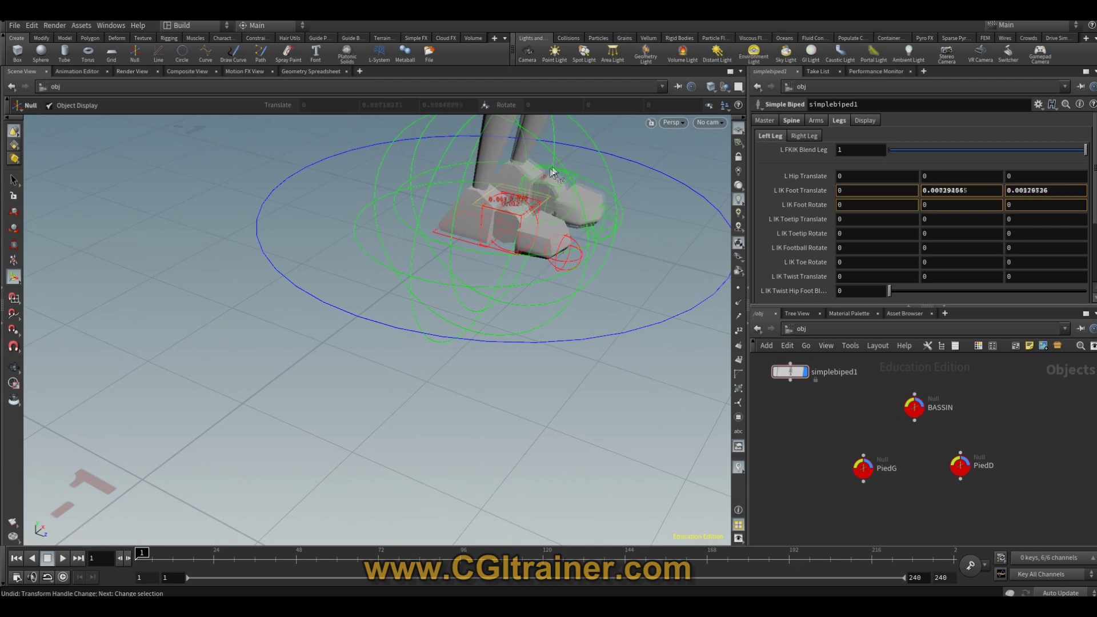
right_click(807, 190)
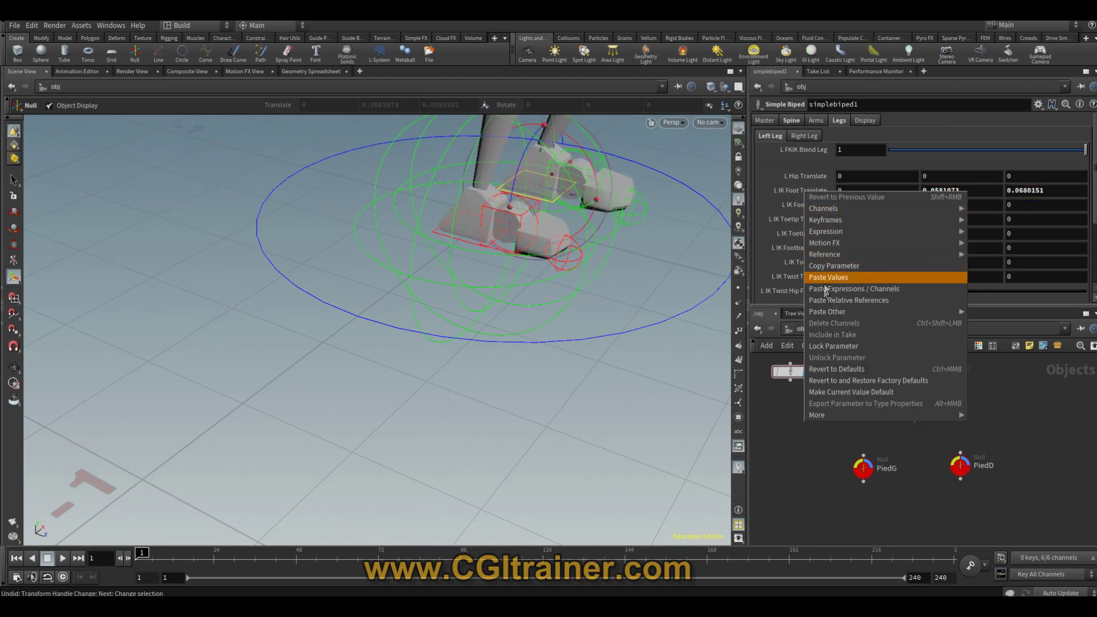
left_click(868, 301)
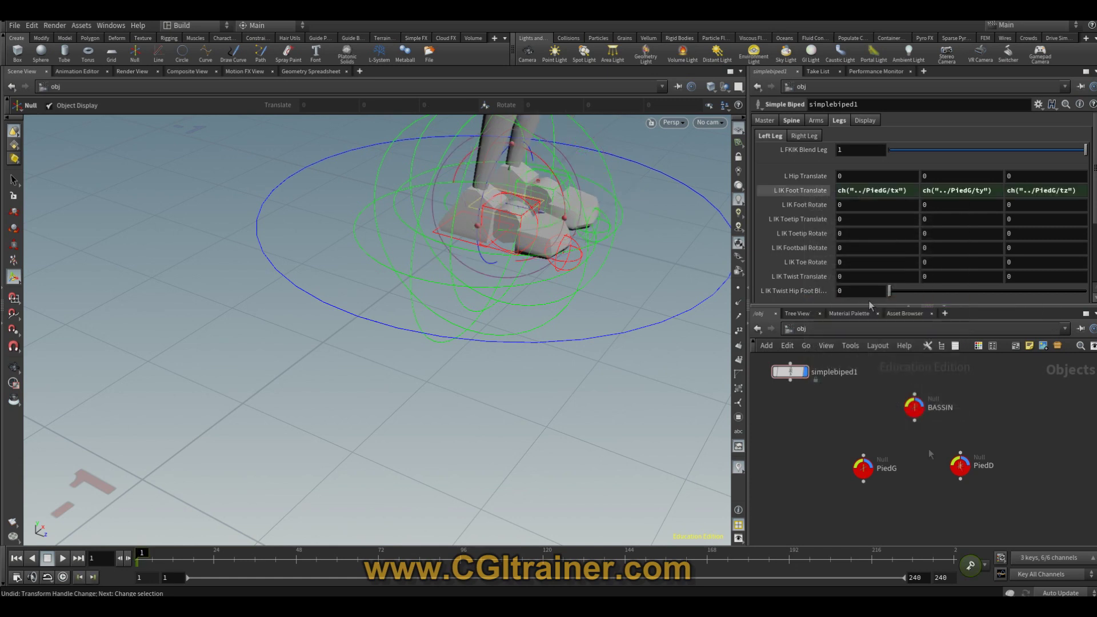
left_click(961, 466)
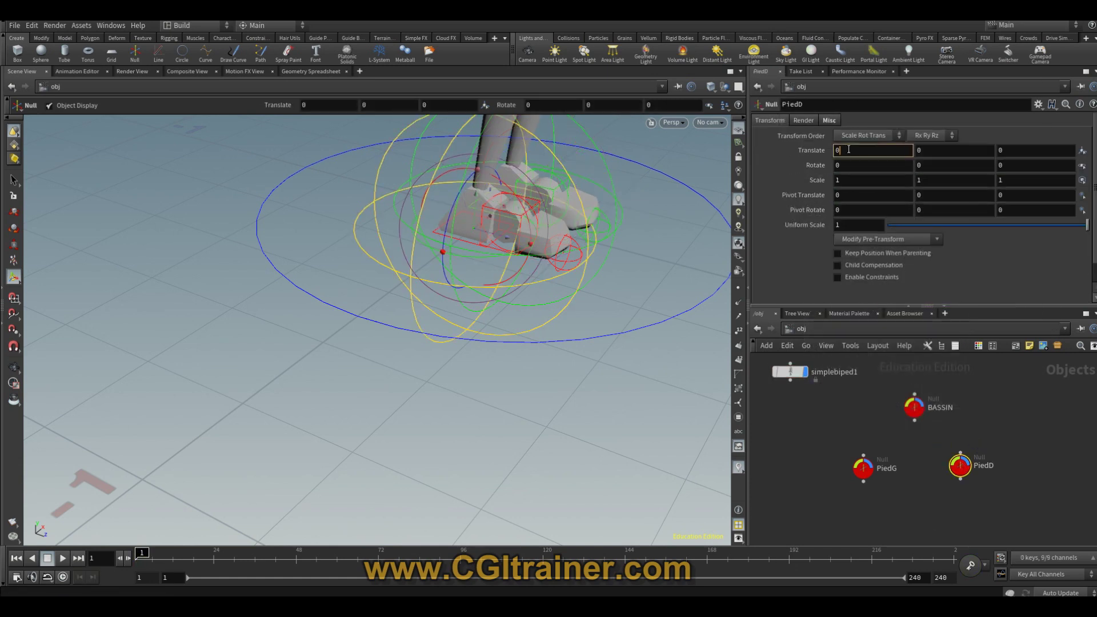
Link simplebiped1's R IK Foot Translate to PiedD's translation as relative references
right_click(845, 150)
left_click(880, 301)
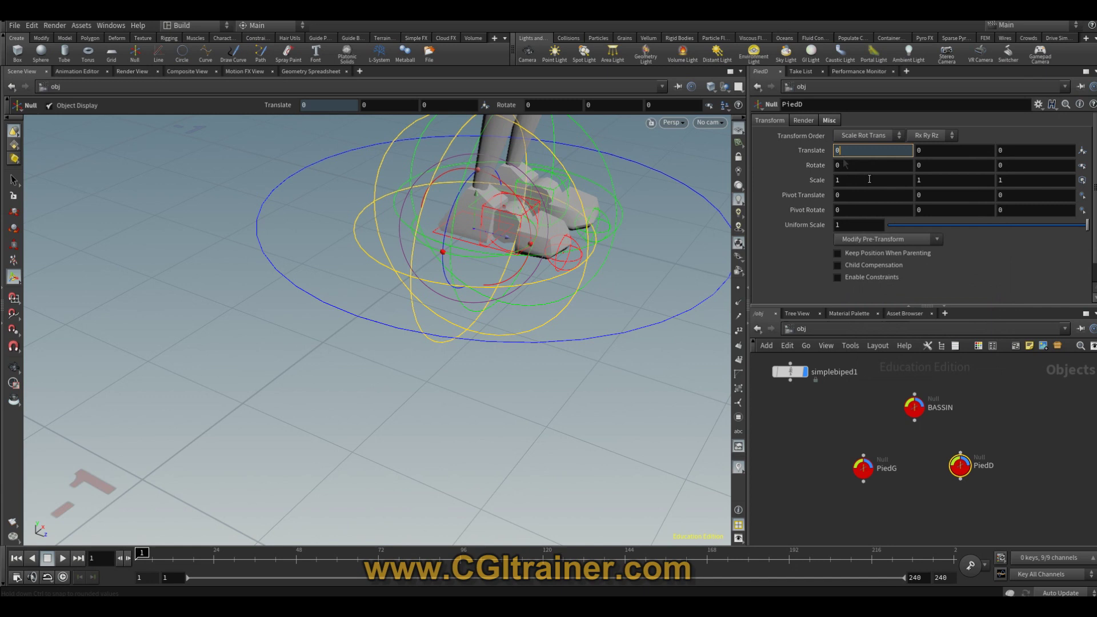
right_click(804, 148)
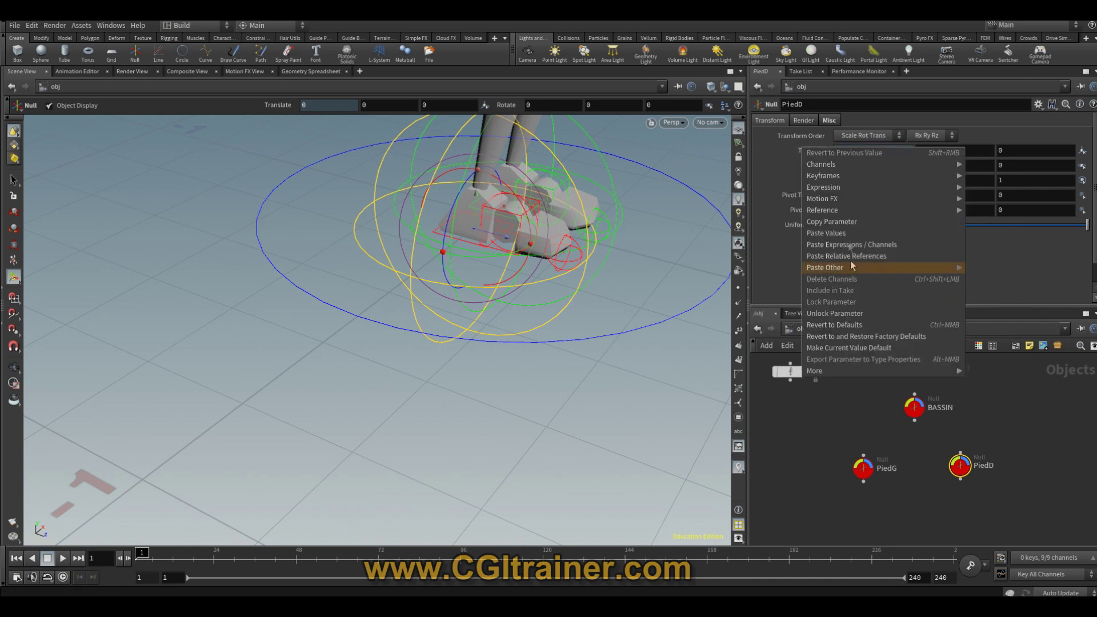
left_click(838, 224)
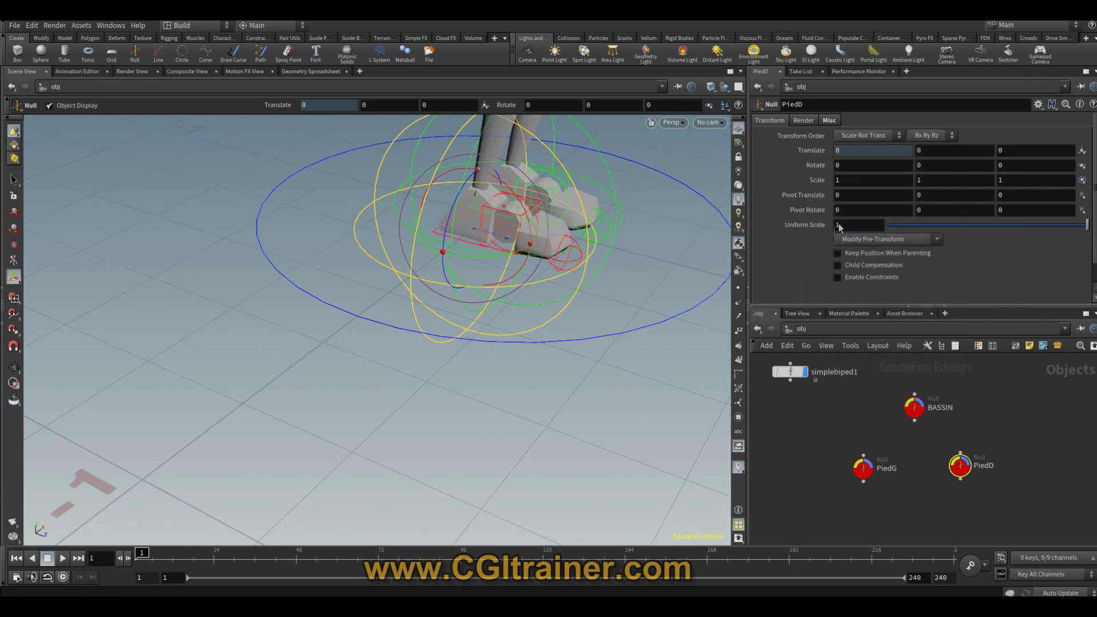
left_click(465, 242)
left_click_drag(500, 201, 507, 190)
right_click(791, 191)
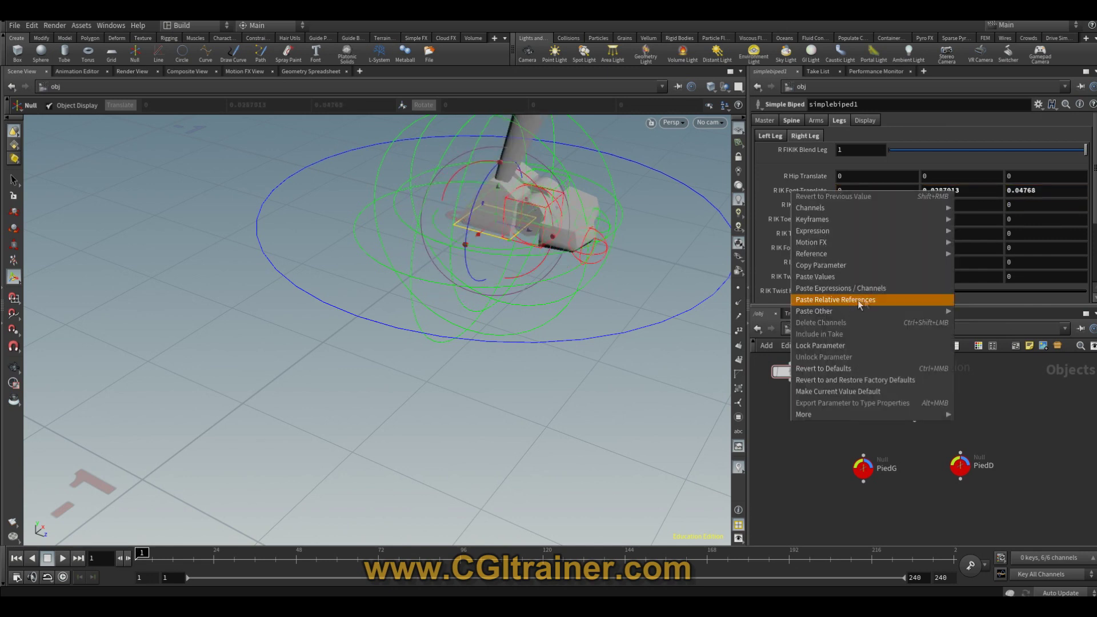
left_click(866, 298)
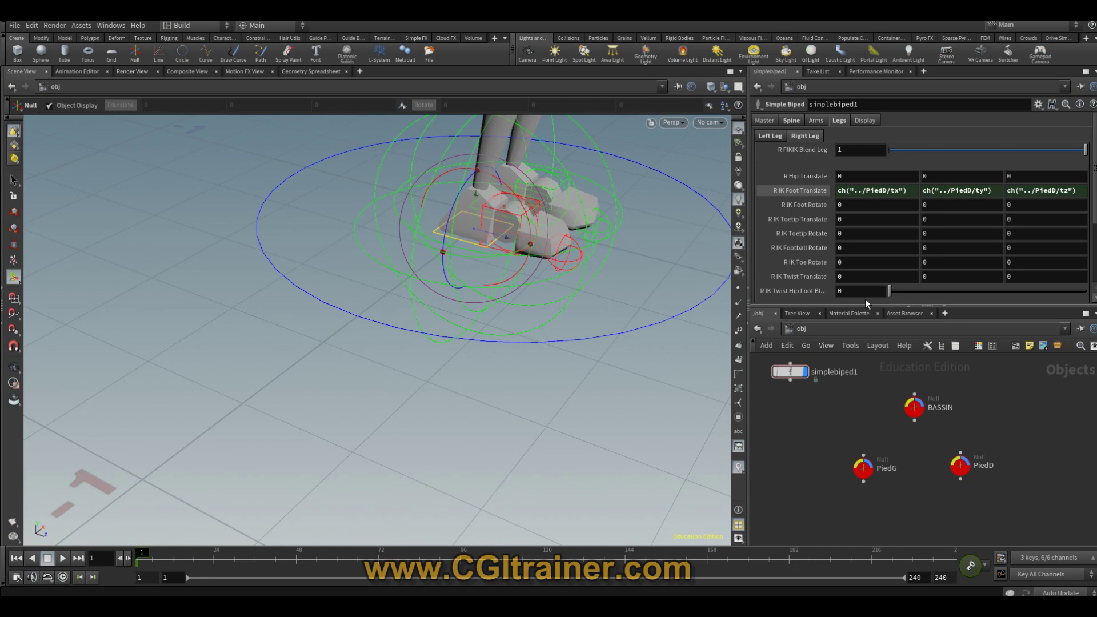
left_click(914, 408)
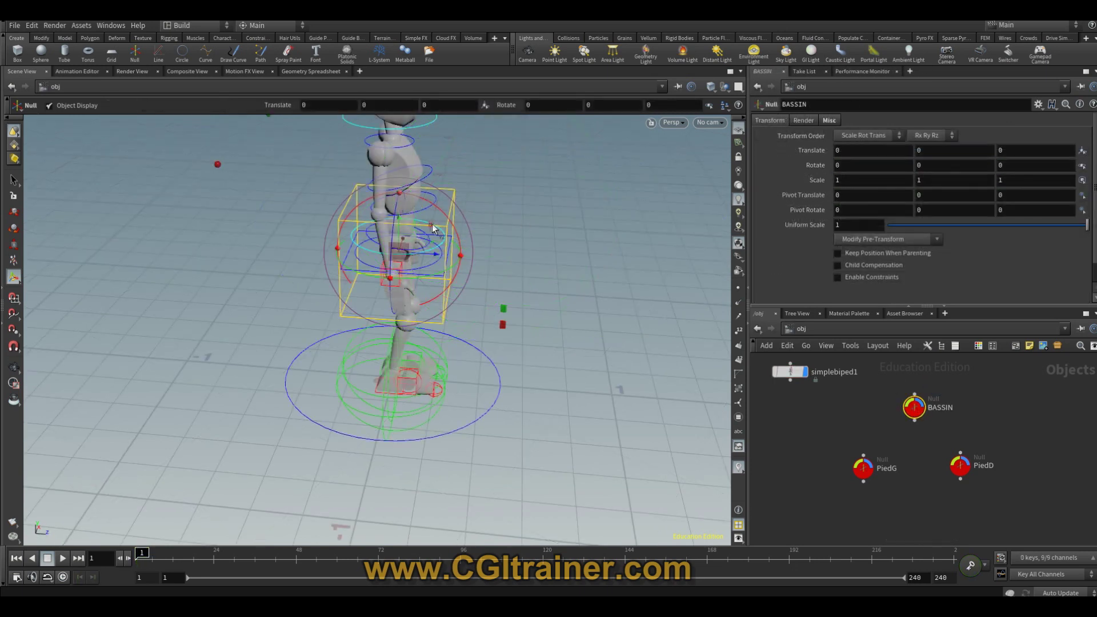
Test-drag the BASSIN and PiedG nulls to check the rig, undoing each move
mouse_move(431, 223)
left_mouse_down()
mouse_move(378, 180)
mouse_move(450, 179)
mouse_move(409, 180)
mouse_move(471, 220)
mouse_move(355, 191)
mouse_move(484, 222)
left_mouse_up()
key("ctrl+z")
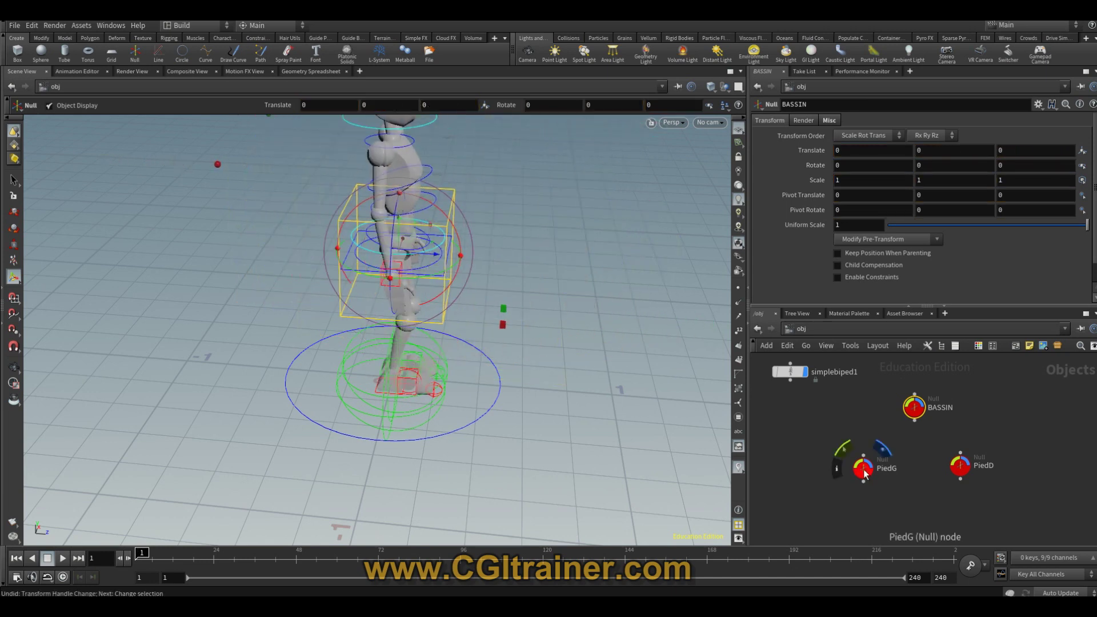
left_click(863, 467)
mouse_move(427, 353)
left_mouse_down()
mouse_move(465, 314)
mouse_move(527, 318)
mouse_move(416, 318)
mouse_move(428, 320)
left_mouse_up()
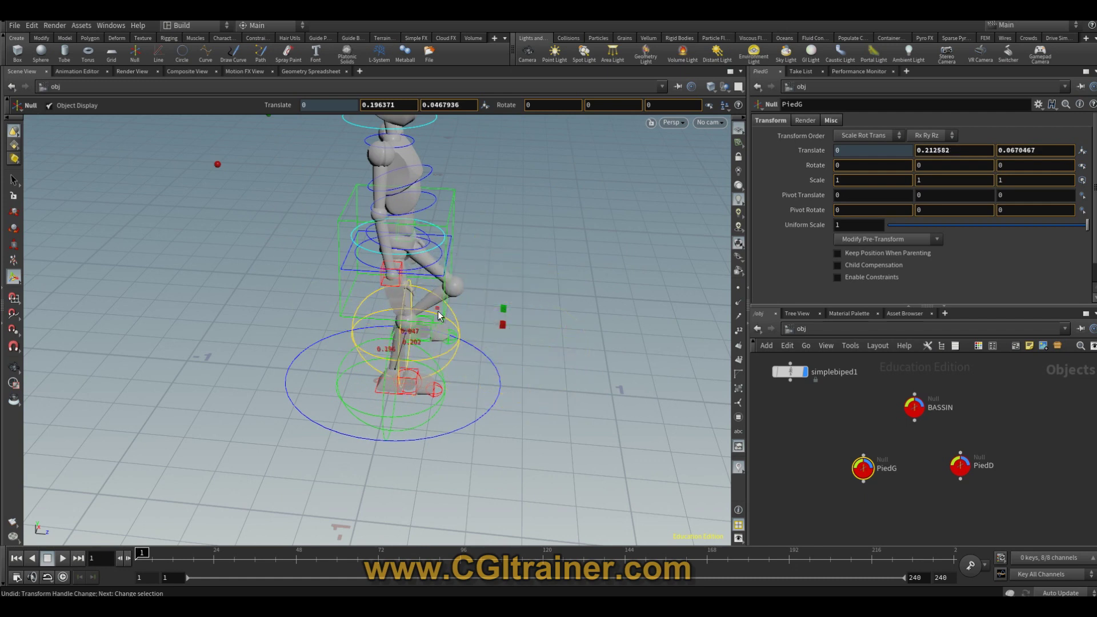
key("ctrl+z")
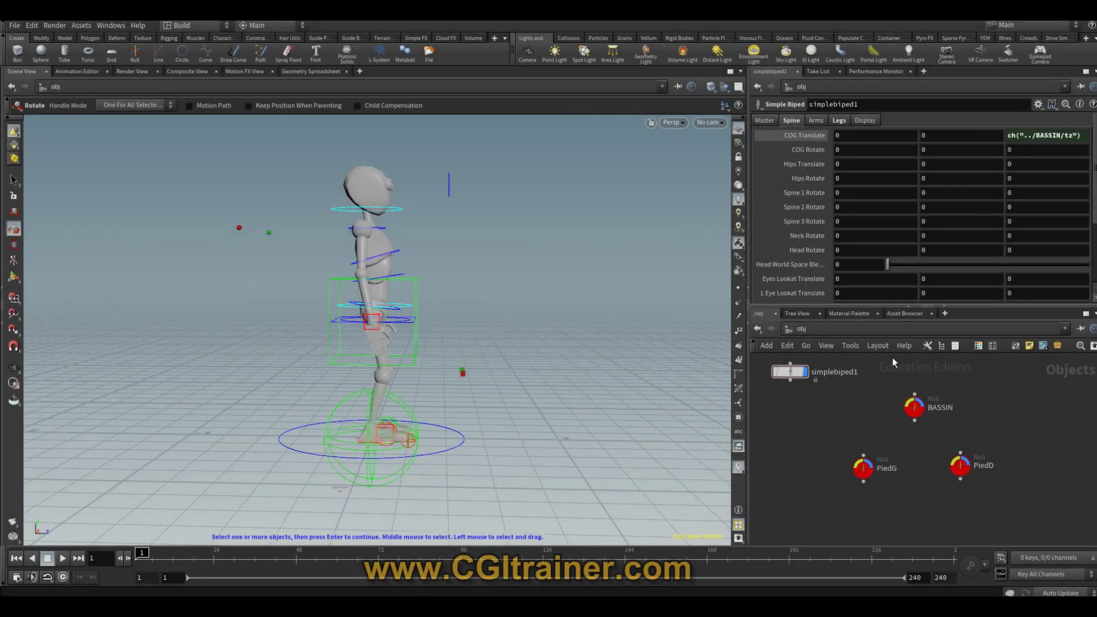
mouse_move(789, 372)
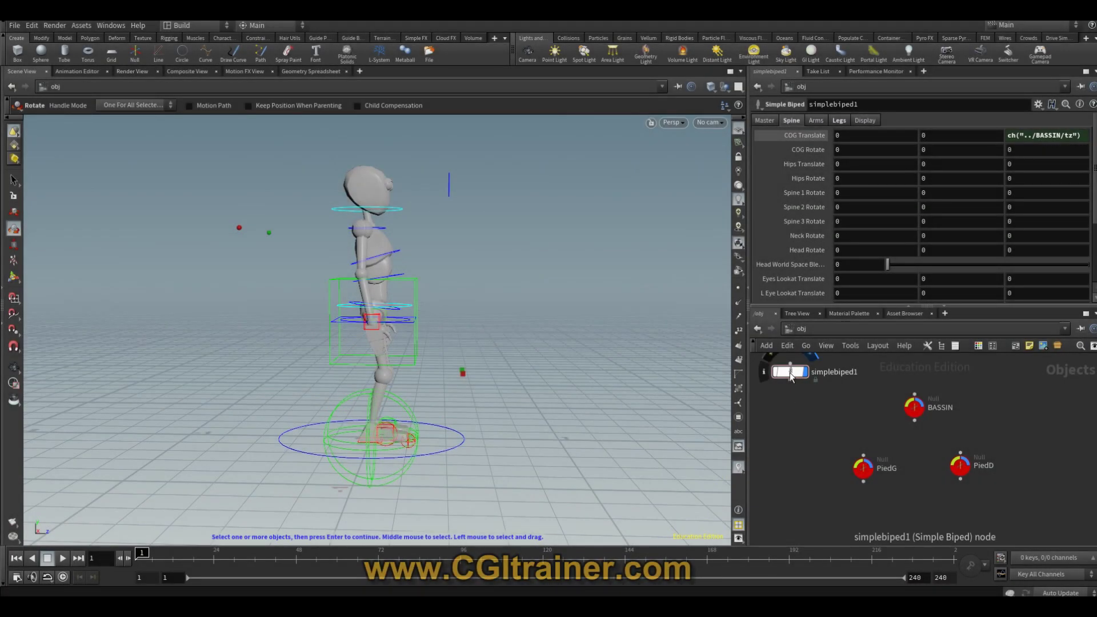
Dive into the locked simplebiped1 network, try selecting a node, and return
double_click(789, 372)
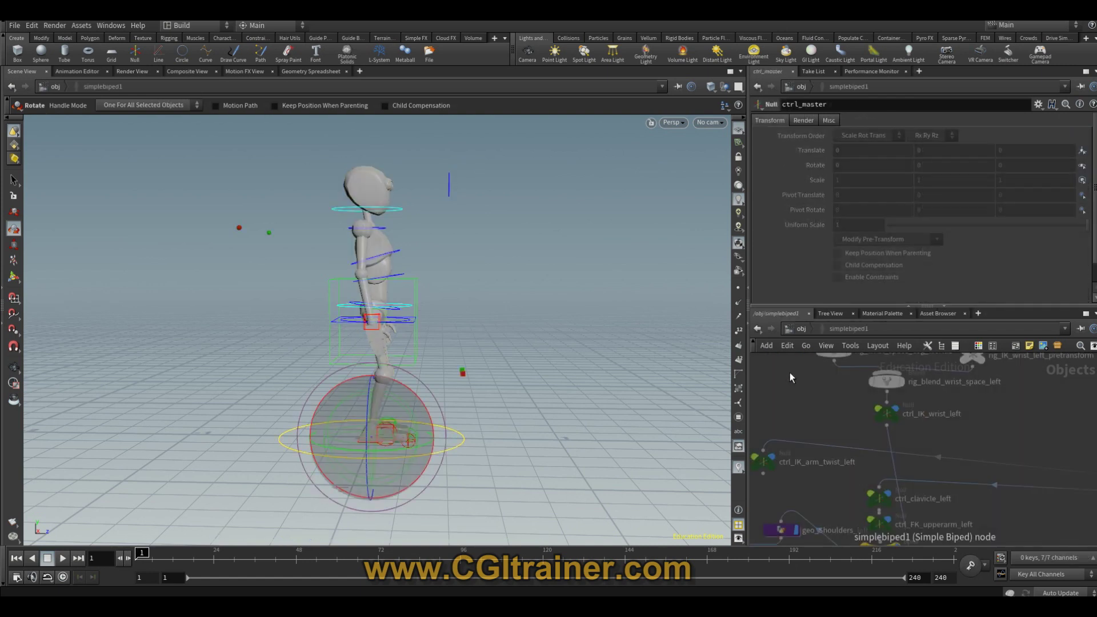
left_click(896, 413)
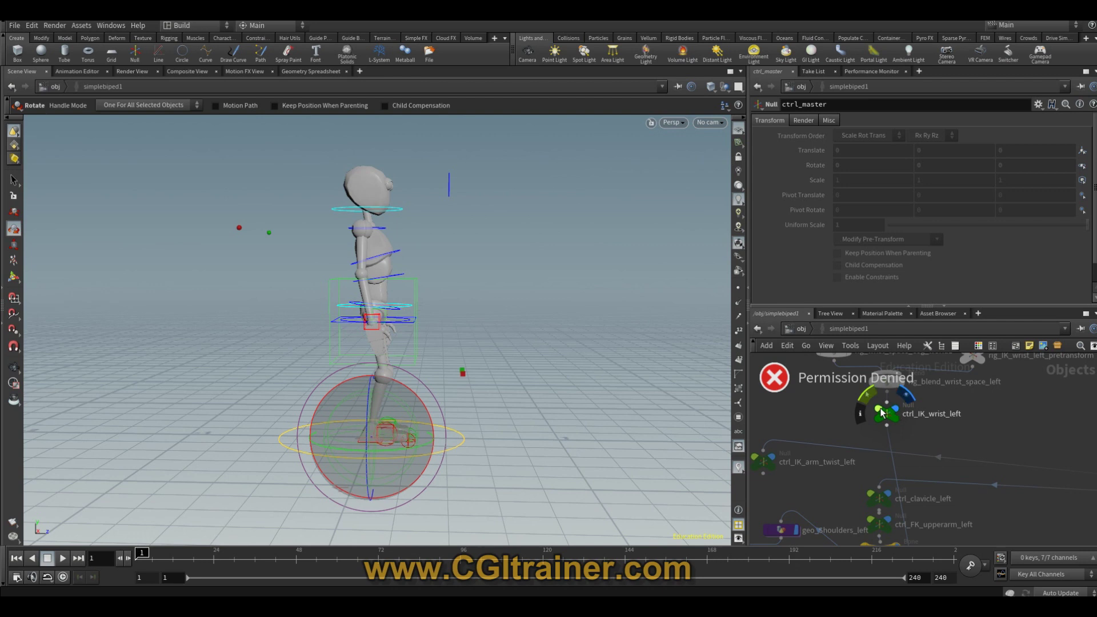
left_click(800, 329)
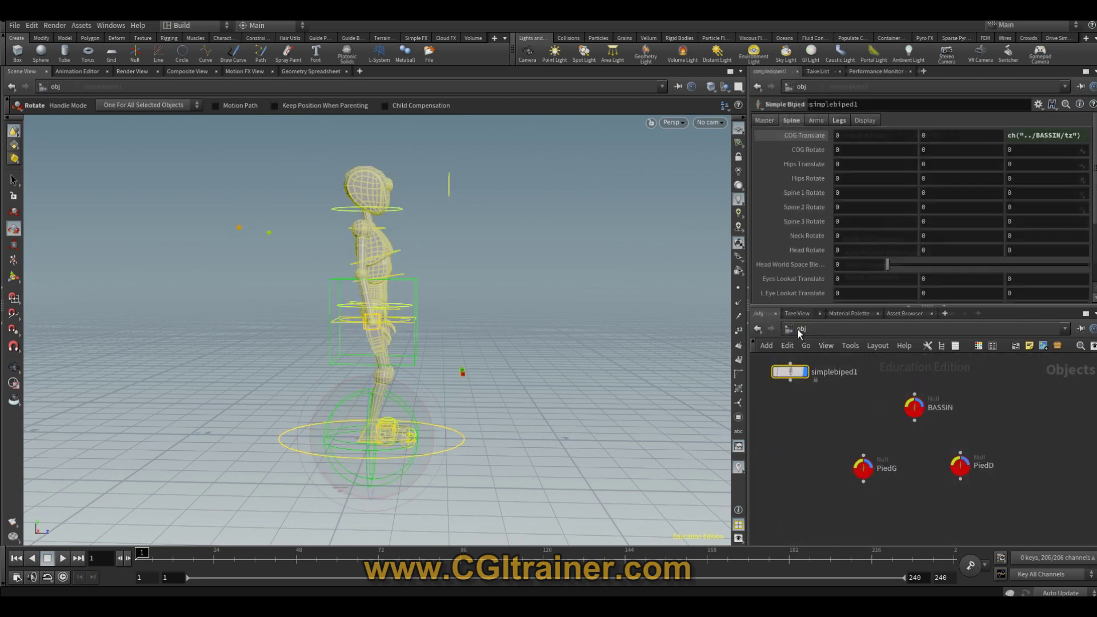
Allow editing of simplebiped1's contents, then box-select its internal rig controls
right_click(787, 373)
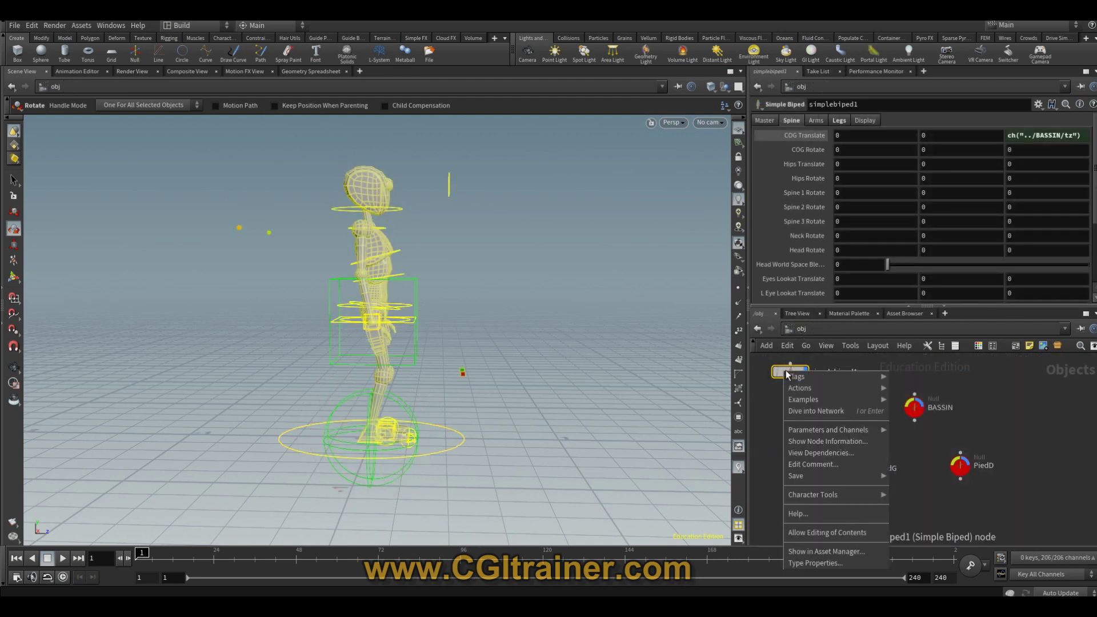
left_click(847, 538)
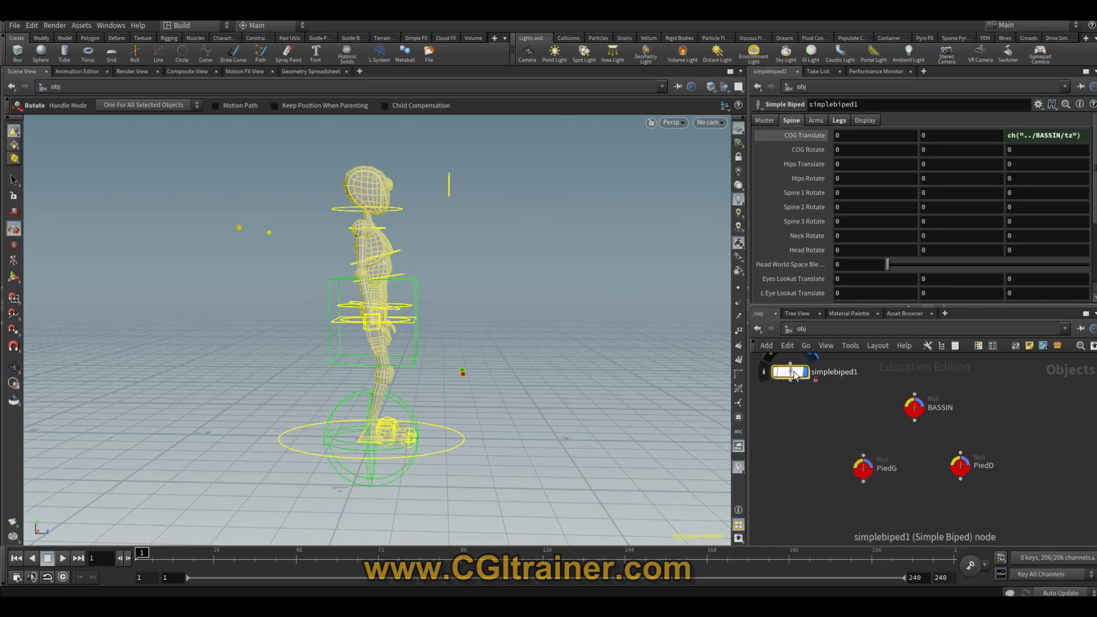
double_click(793, 374)
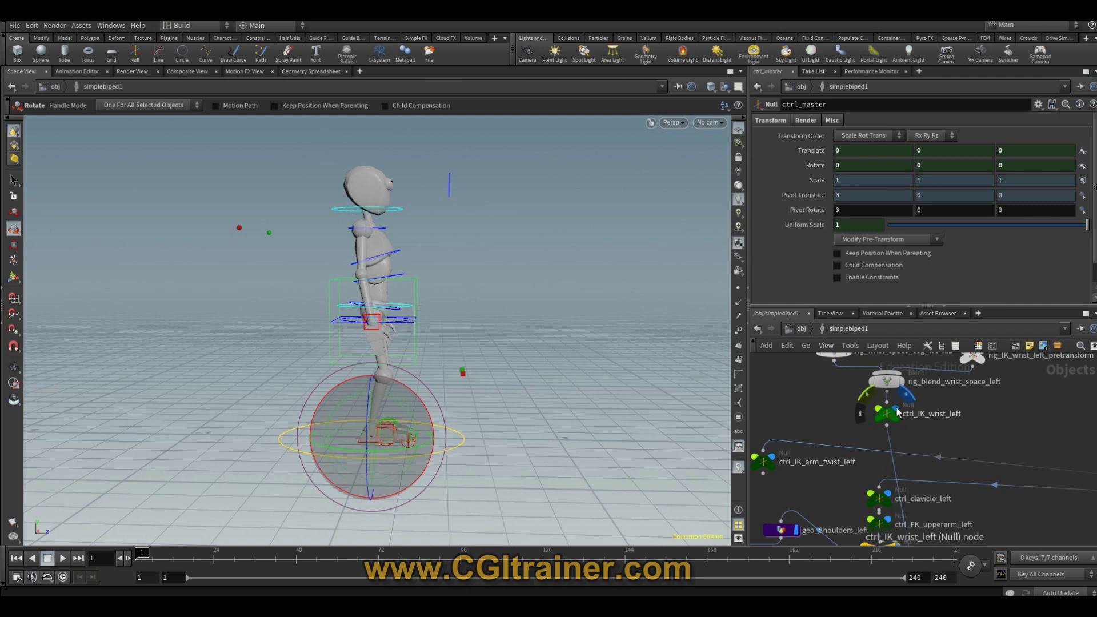
mouse_move(512, 138)
left_mouse_down()
mouse_move(425, 264)
mouse_move(362, 490)
mouse_move(163, 510)
left_mouse_up()
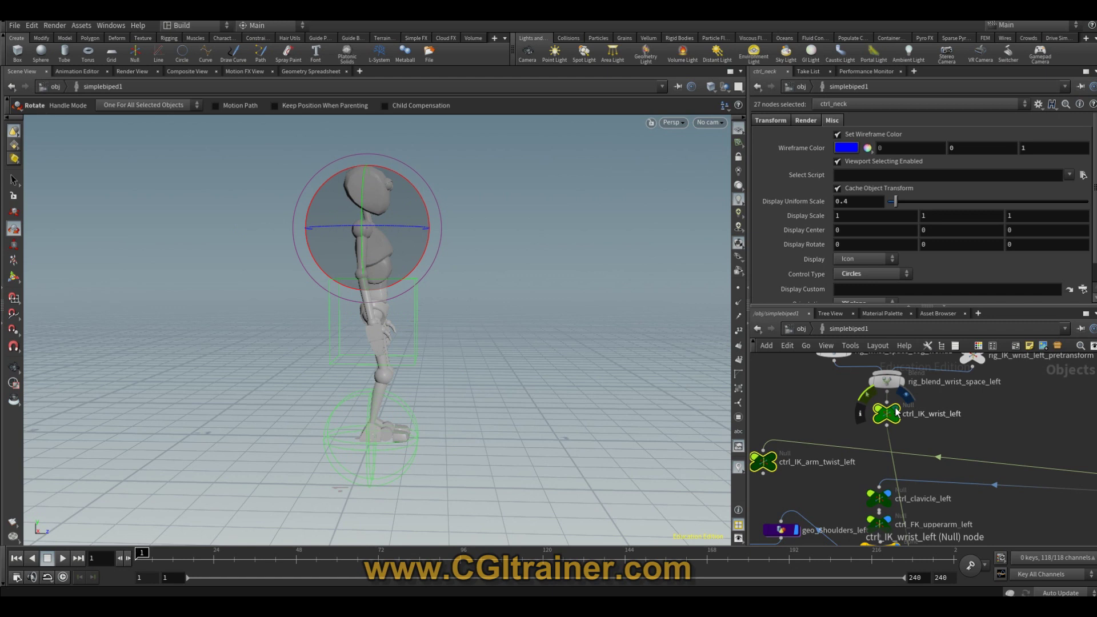
left_click(800, 330)
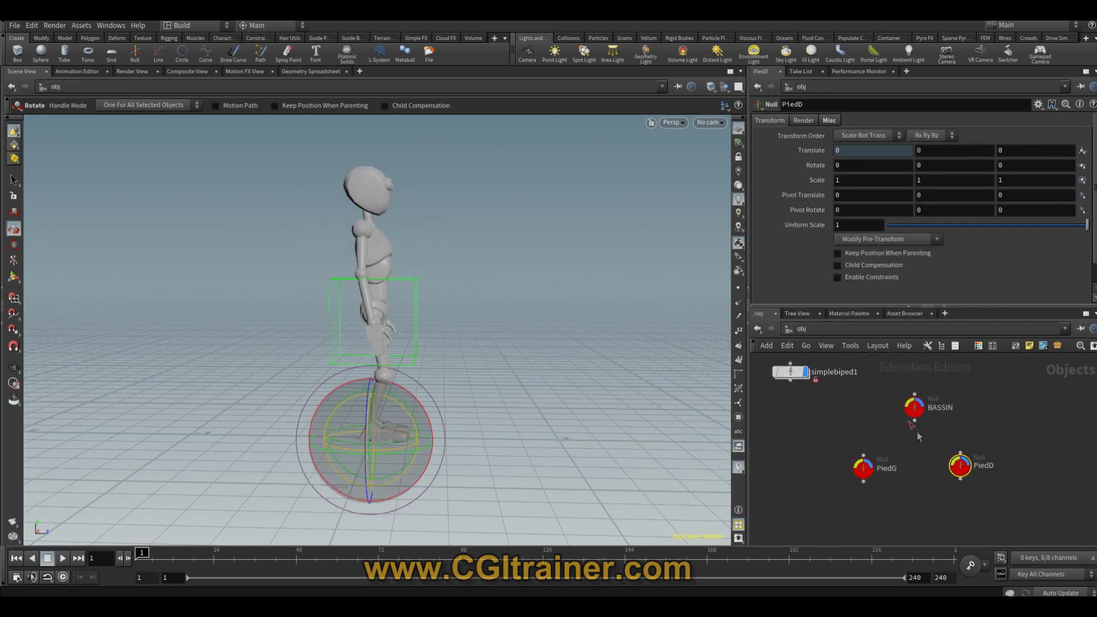
Select BASSIN and test-move the hips with the move tool, then undo
left_click(915, 409)
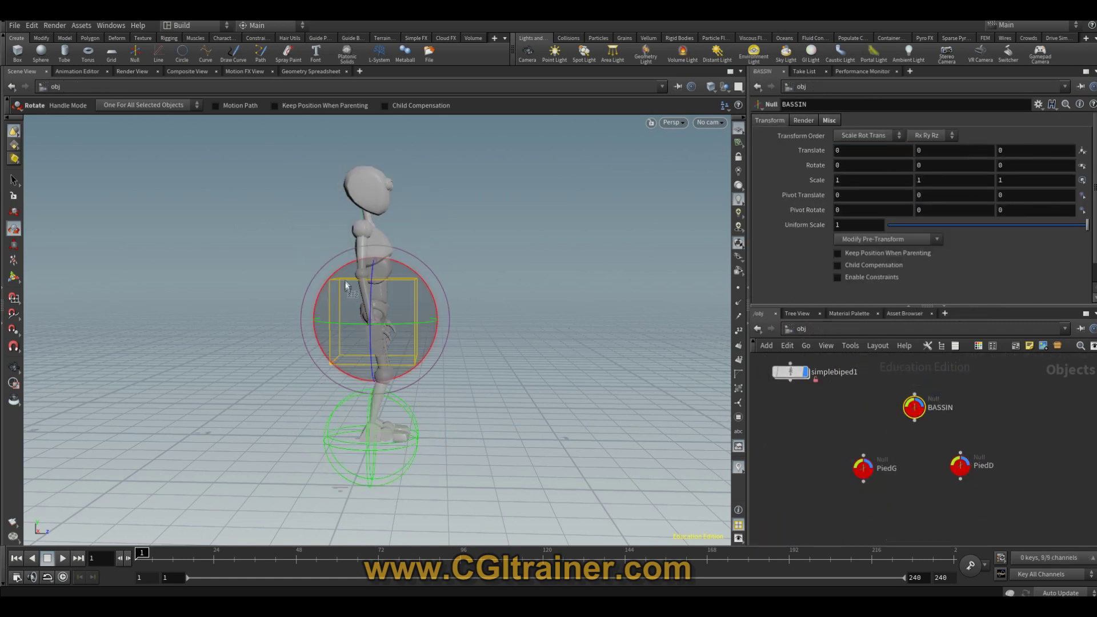
left_click(13, 213)
left_click_drag(421, 278, 429, 280)
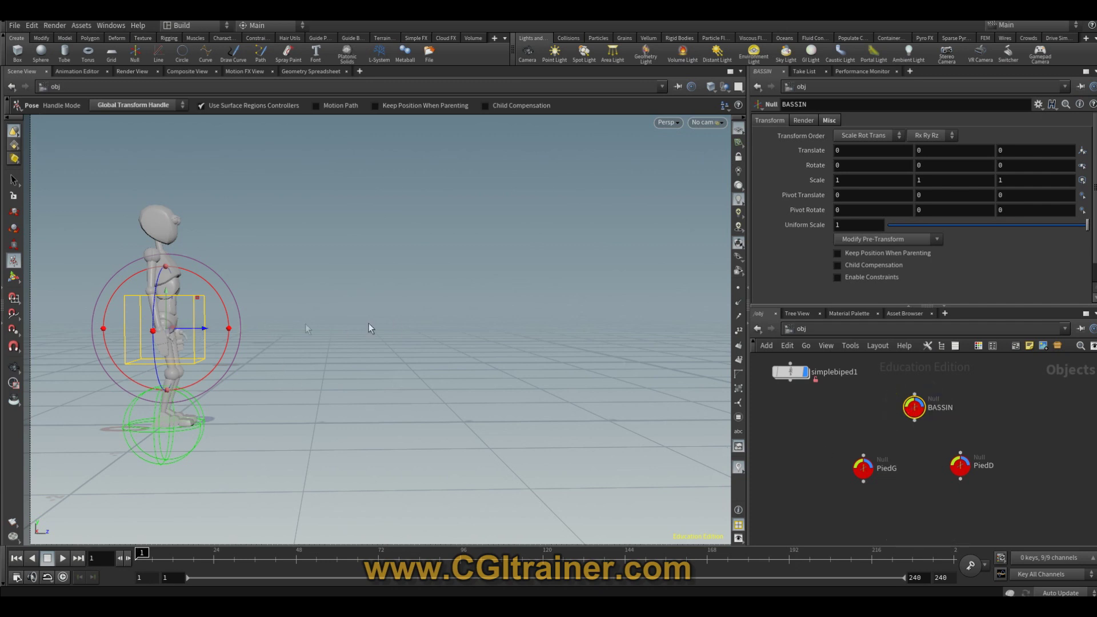
key("ctrl+z")
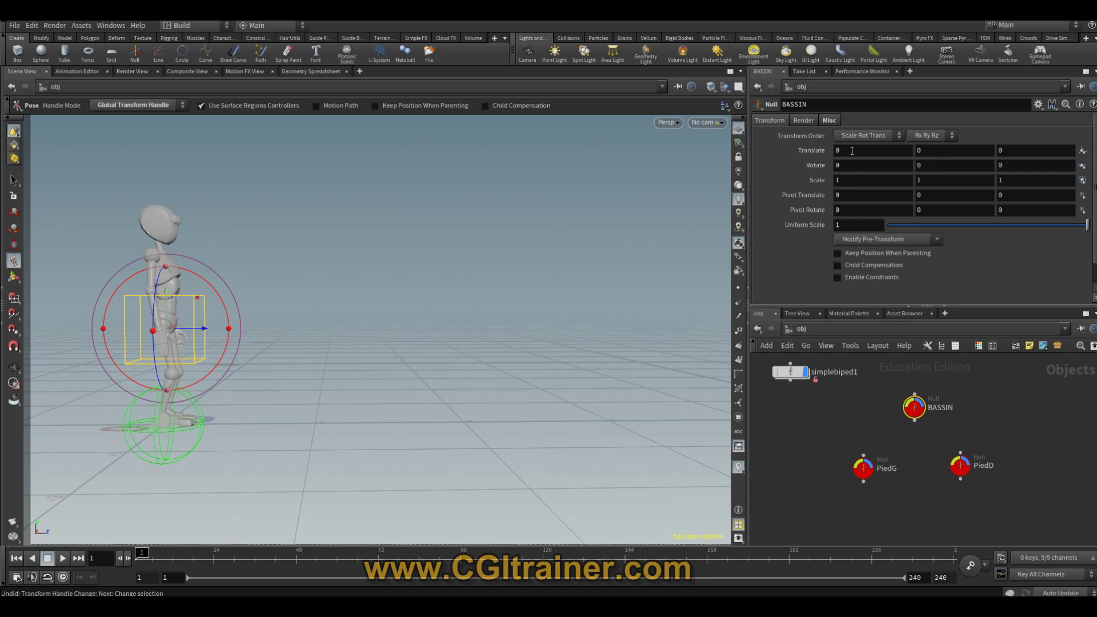
Key BASSIN's translation at frame 1
right_click(932, 151)
left_click(897, 151)
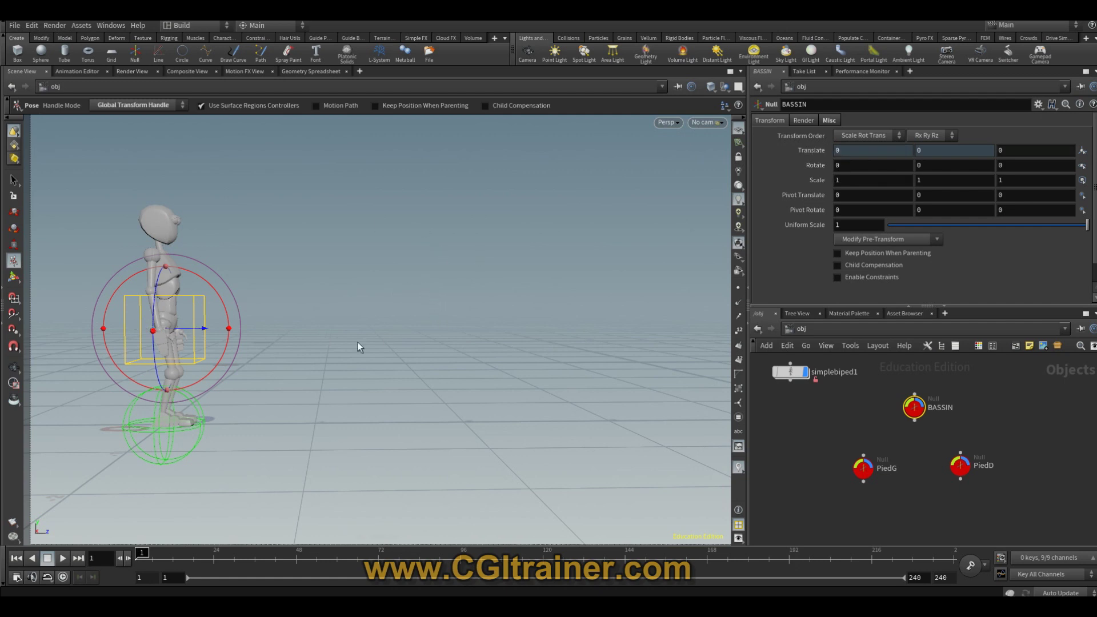
key("shift+w")
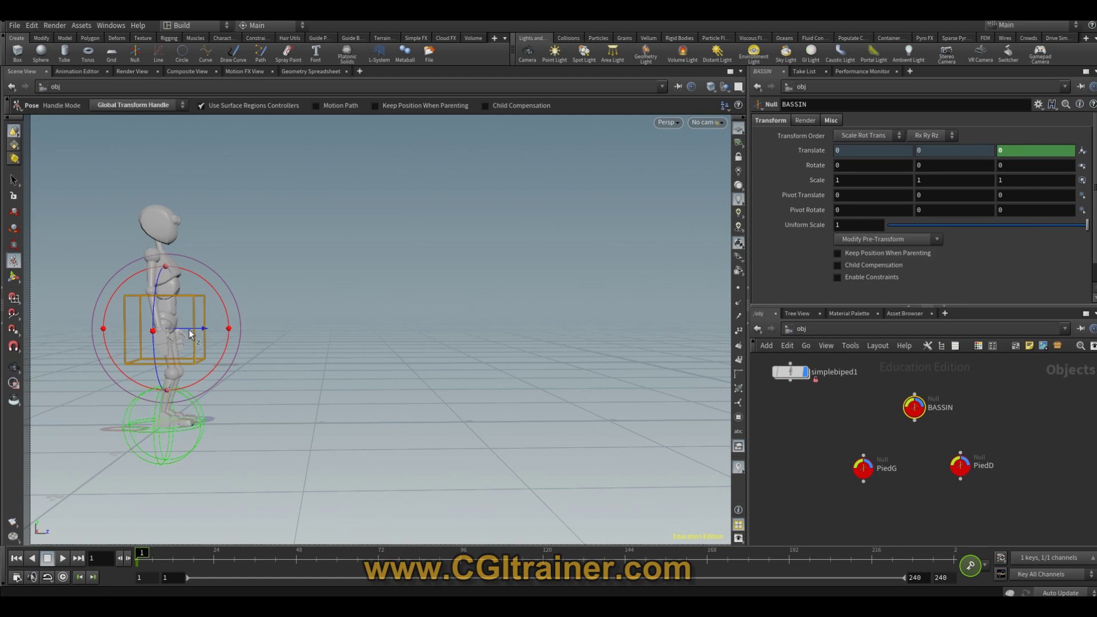
Drag the BASSIN null forward until its Translate Z reads 0.14285
left_click_drag(186, 331, 211, 332)
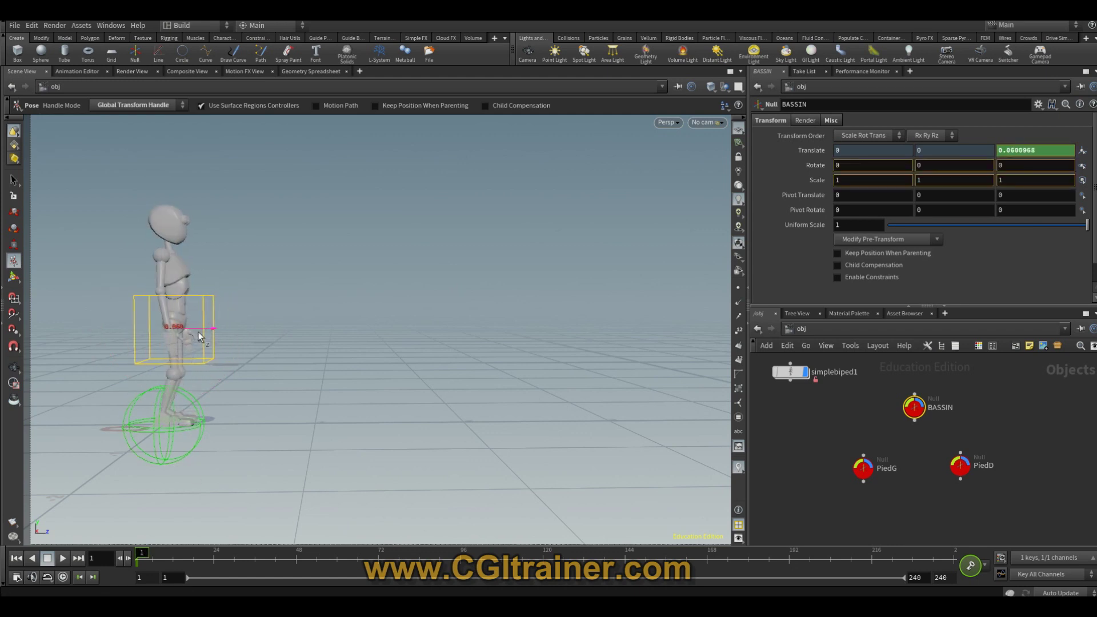
mouse_move(212, 332)
left_mouse_down()
mouse_move(269, 335)
mouse_move(208, 337)
left_mouse_up()
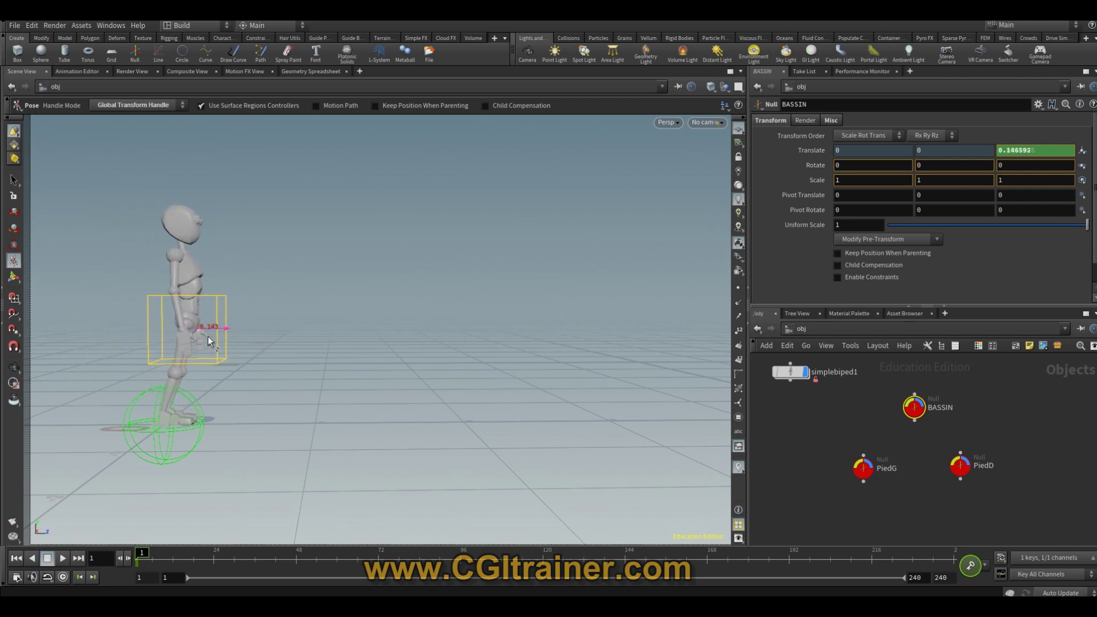
left_click(790, 373)
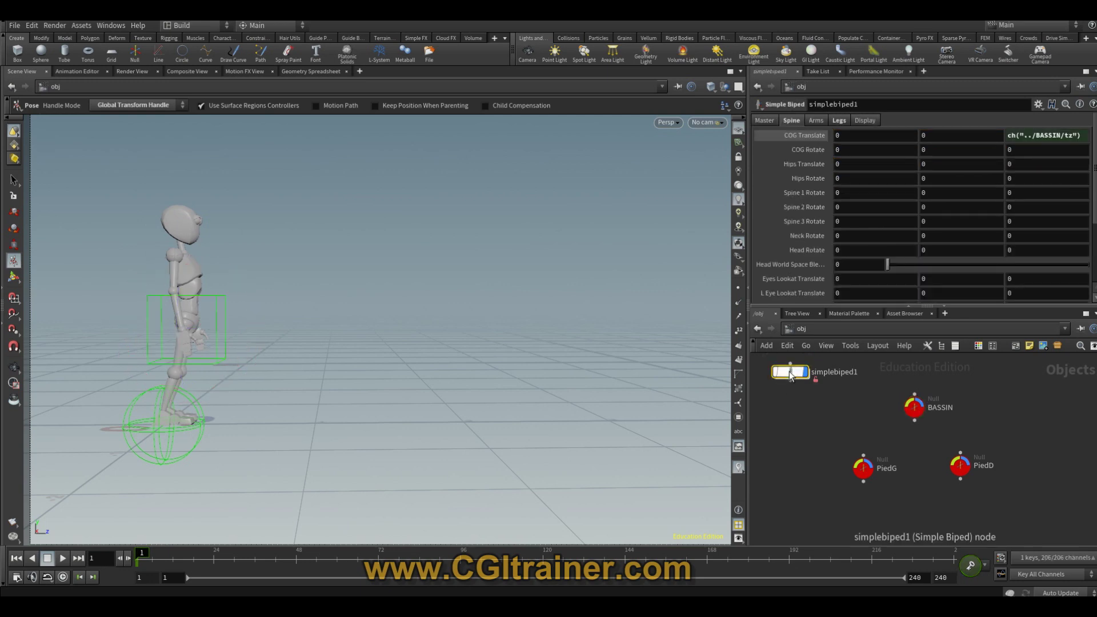
Find ctrl_cog inside simplebiped1 and lower its Translate Y to about -0.04
double_click(790, 372)
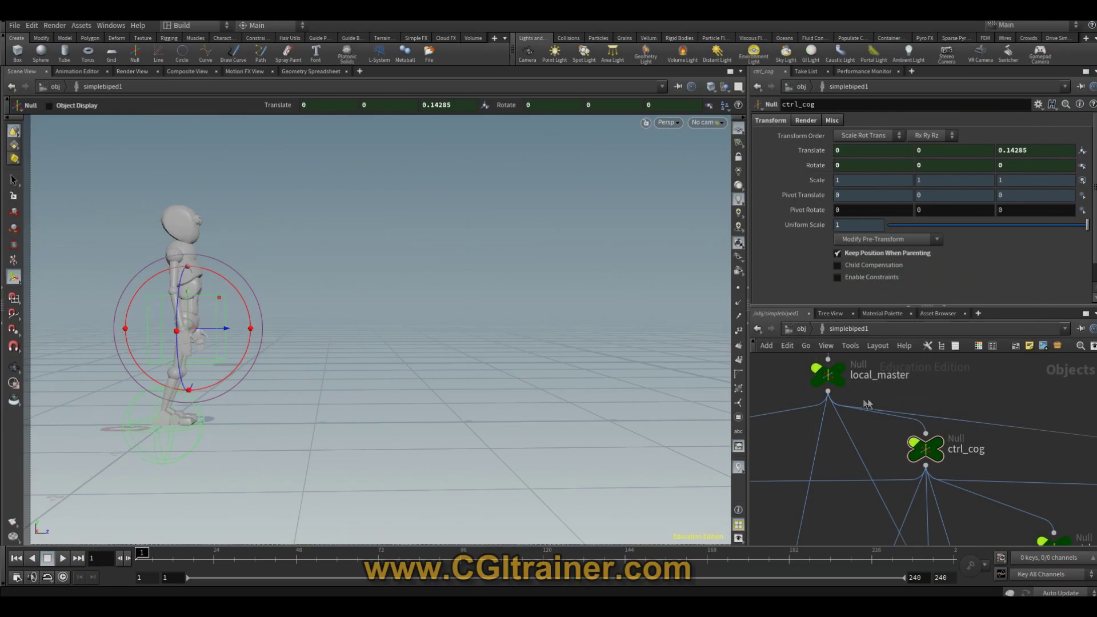
scroll(868, 404, "down", 2)
scroll(874, 401, "down", 2)
scroll(880, 400, "down", 2)
scroll(888, 397, "down", 1)
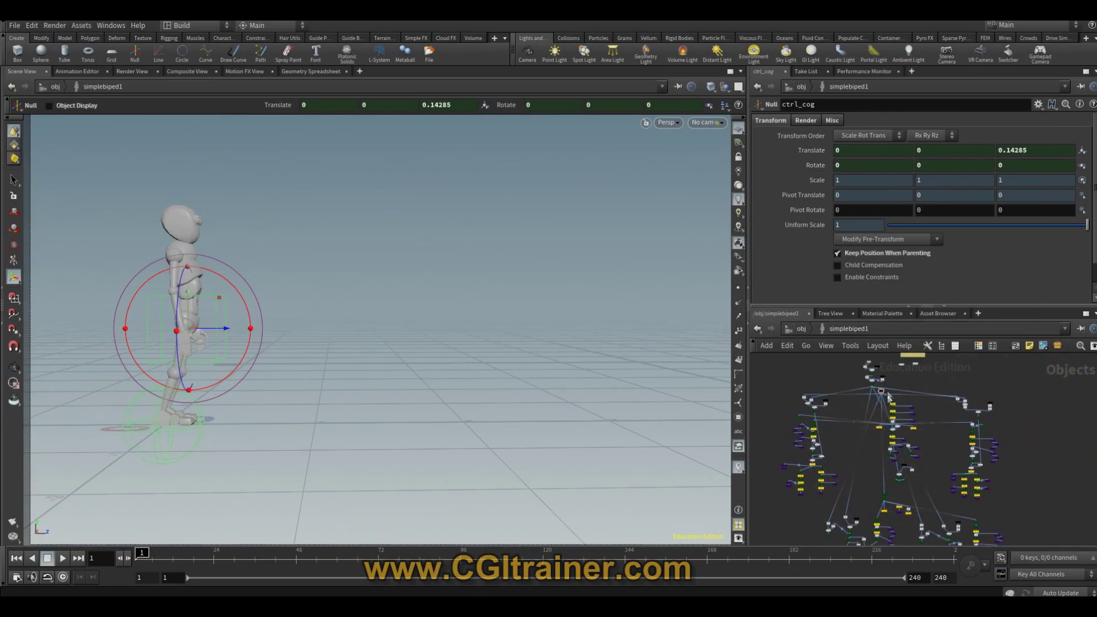
left_click(1080, 346)
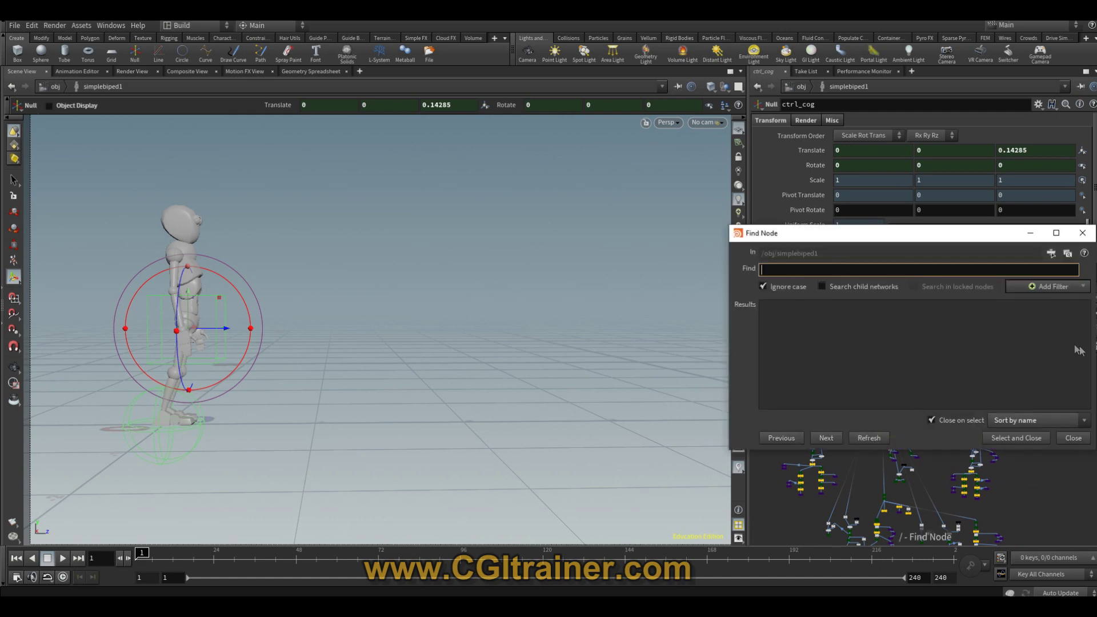
type("cog")
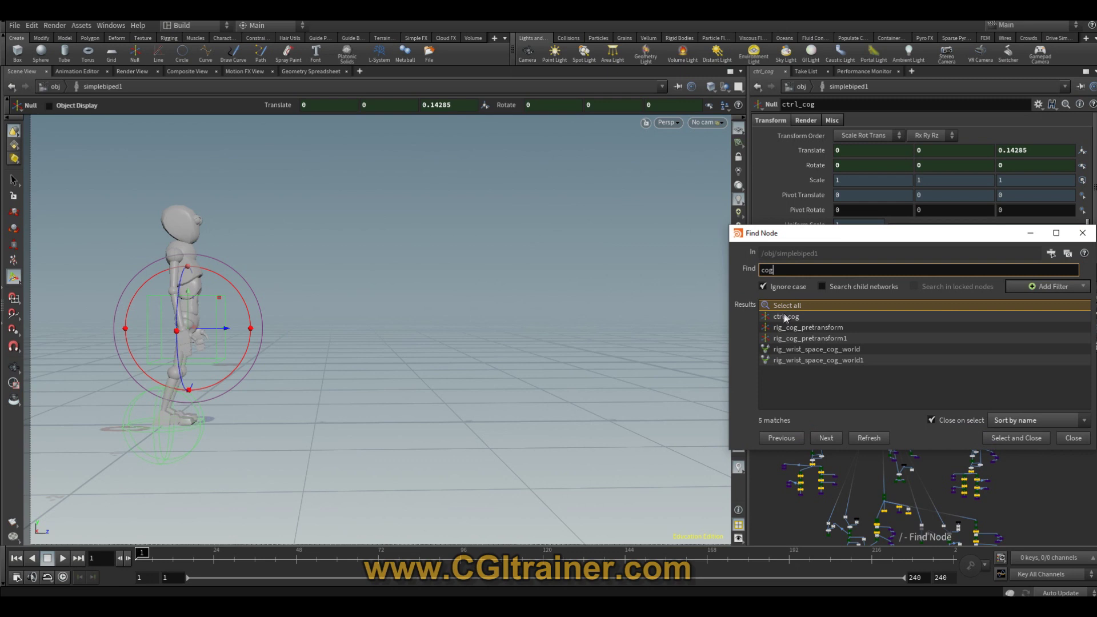
left_click(785, 317)
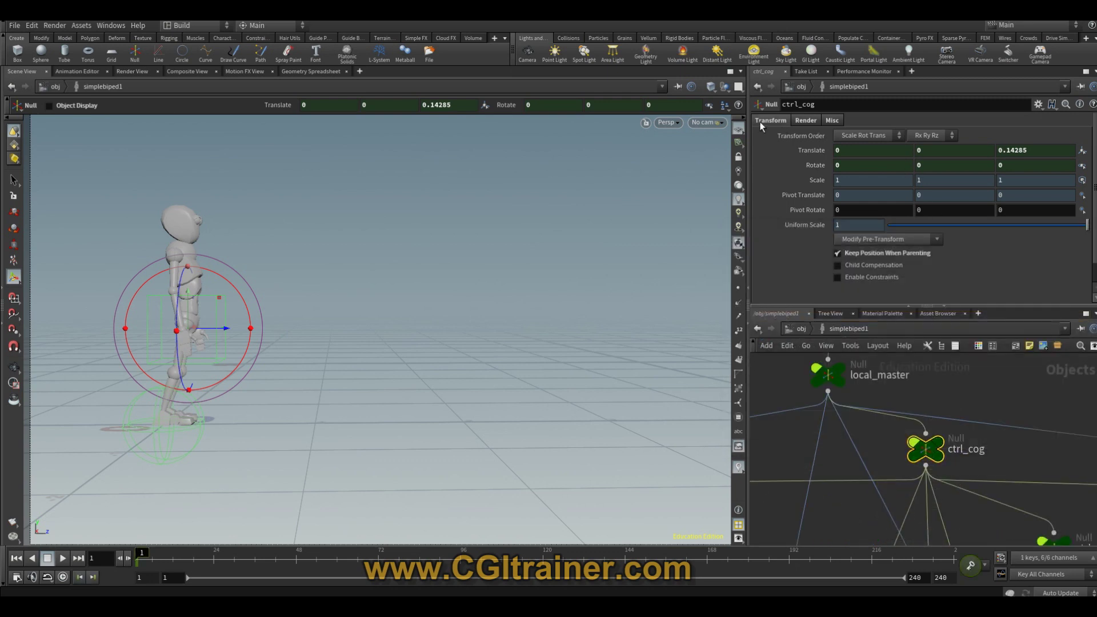
middle_click(924, 151)
middle_click_drag(924, 154, 887, 188)
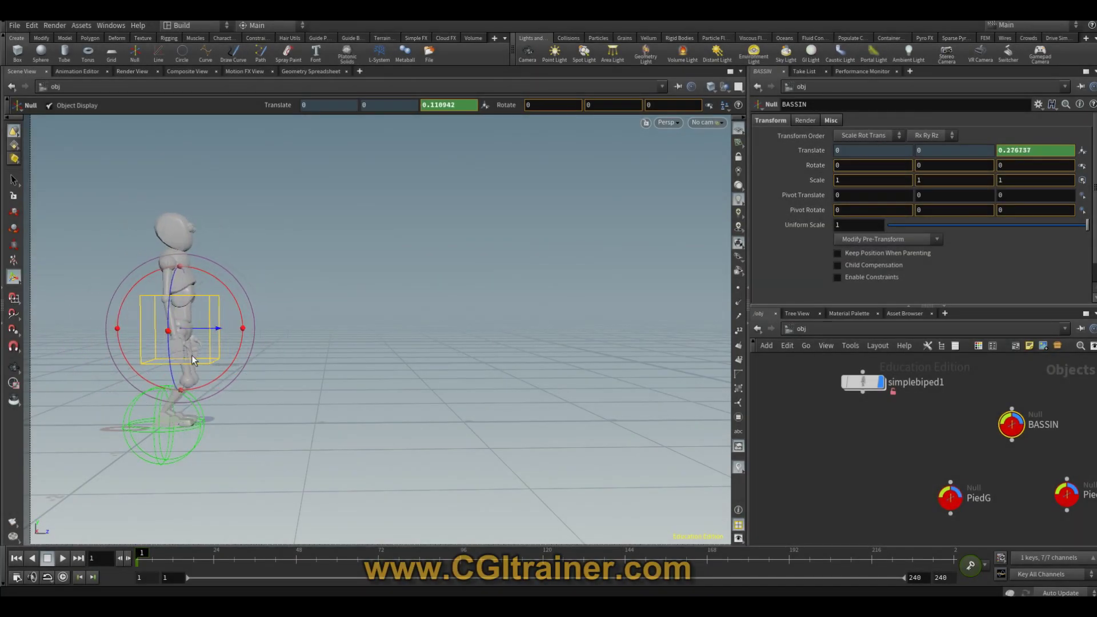
Try several Z positions for BASSIN, then set its Translate Z to 0.2
left_click_drag(192, 356, 159, 356)
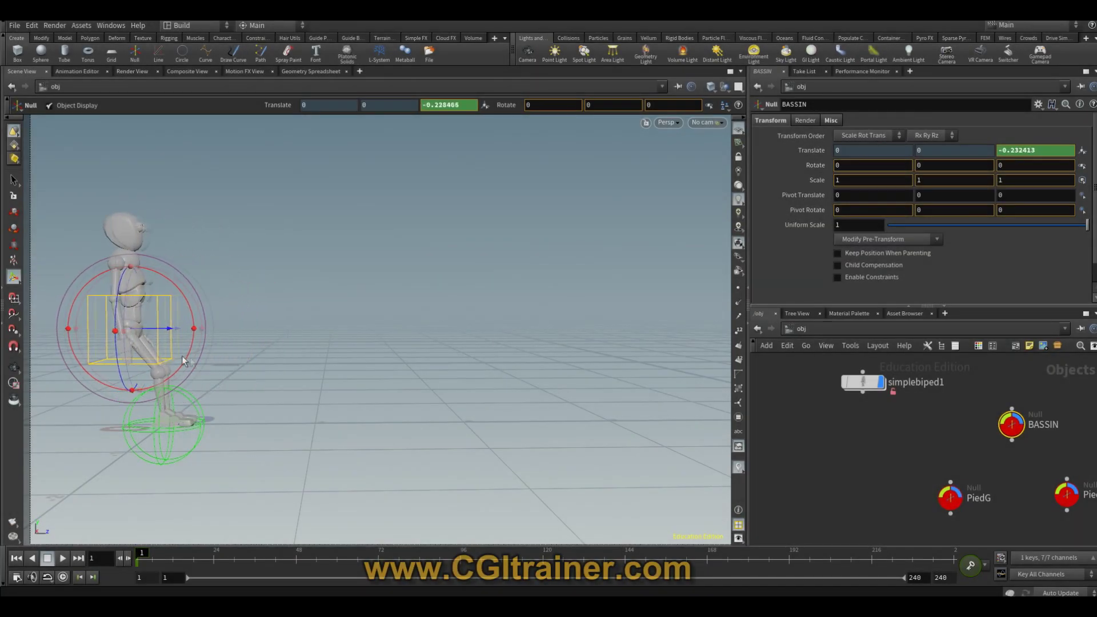
mouse_move(232, 365)
left_mouse_down()
mouse_move(160, 372)
mouse_move(231, 374)
mouse_move(157, 372)
mouse_move(188, 371)
left_mouse_up()
mouse_move(193, 328)
left_mouse_down()
mouse_move(235, 323)
mouse_move(194, 329)
mouse_move(232, 334)
mouse_move(183, 328)
mouse_move(246, 326)
mouse_move(234, 324)
left_mouse_up()
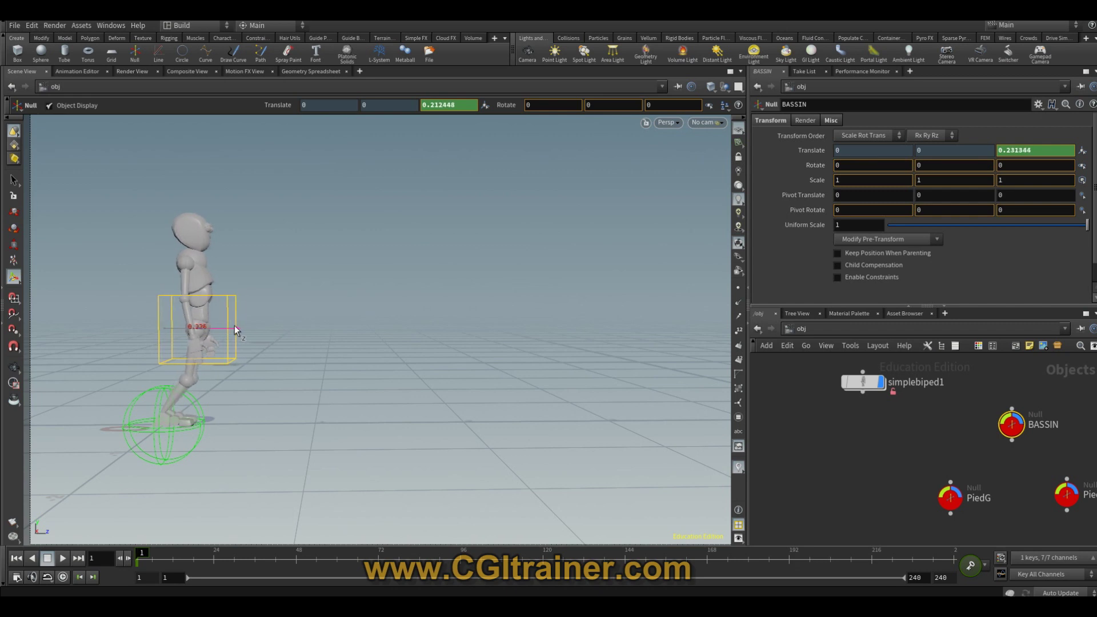
double_click(1009, 150)
type("0.2")
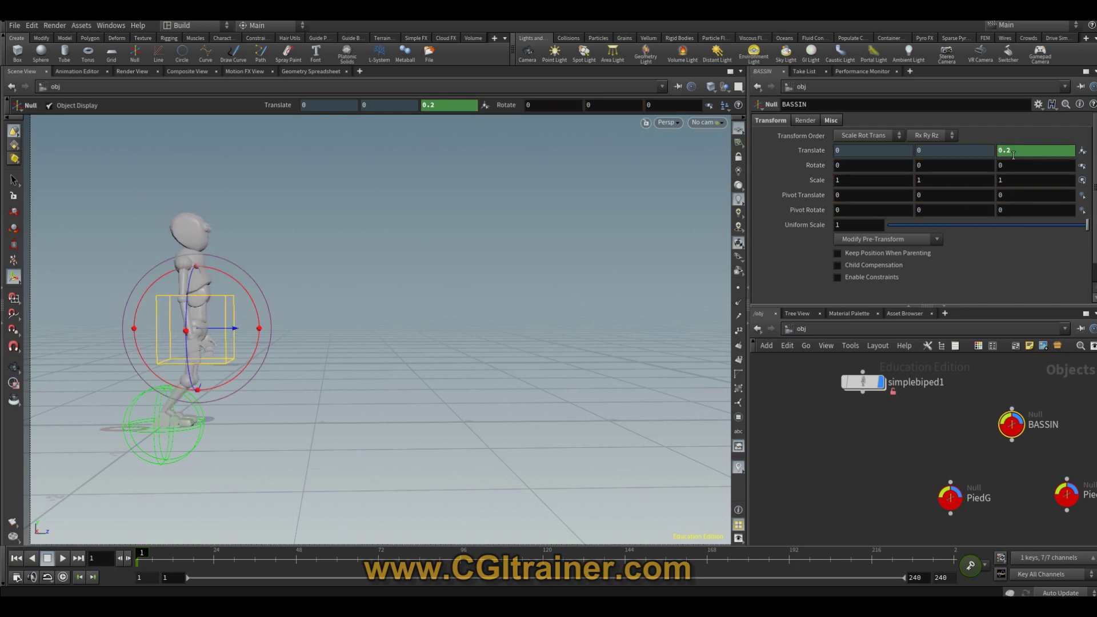
Move the PiedD foot forward to Translate Z 0.45
left_click(187, 427)
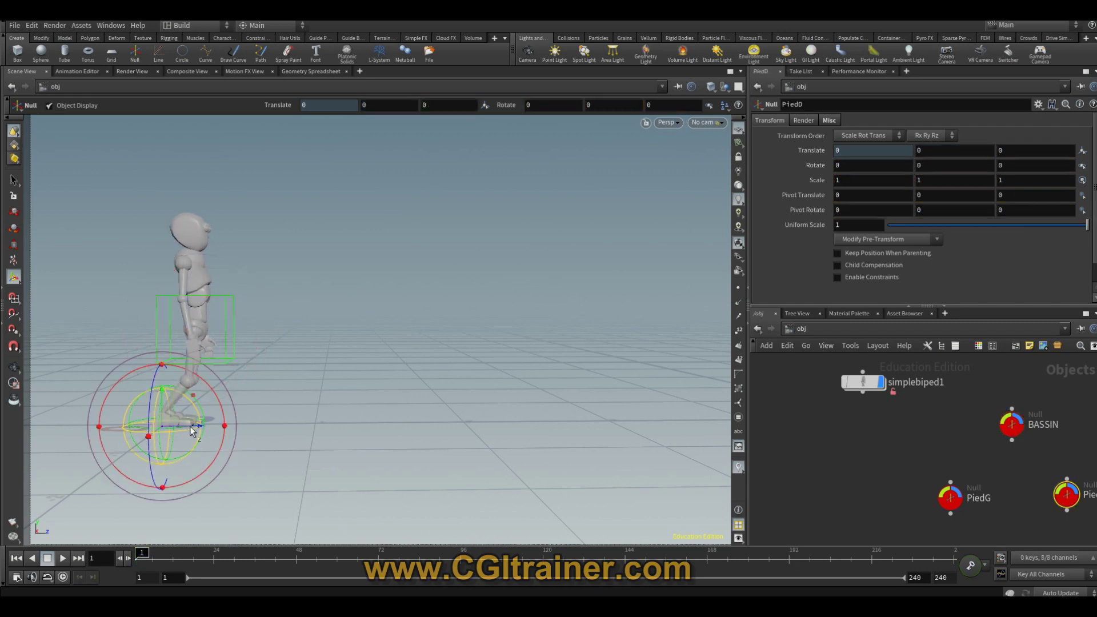
left_click_drag(193, 429, 261, 428)
double_click(1023, 150)
type("0.45")
key("Return")
Select BASSIN, PiedG and PiedD and key their translation at frame 1
middle_click_drag(842, 455, 764, 434)
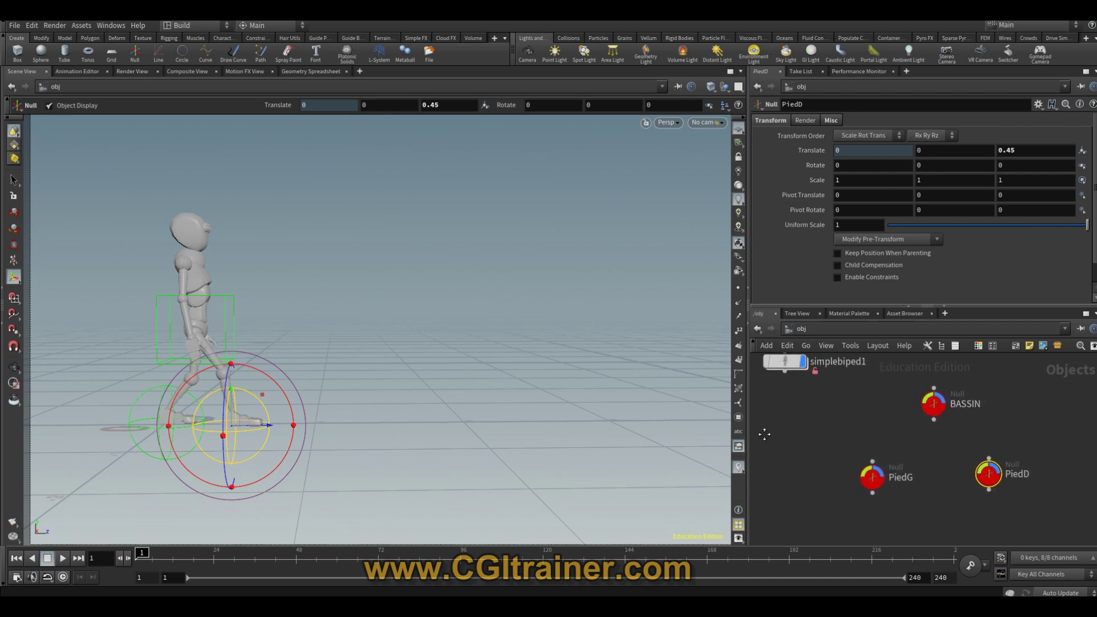
left_click_drag(1041, 383, 852, 524)
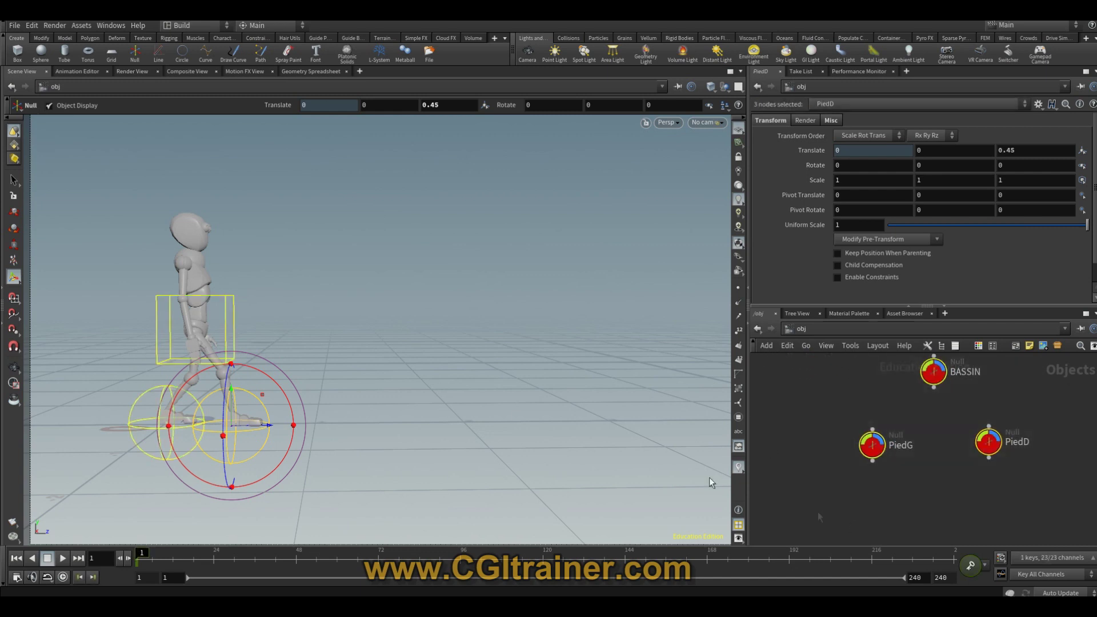
key("k")
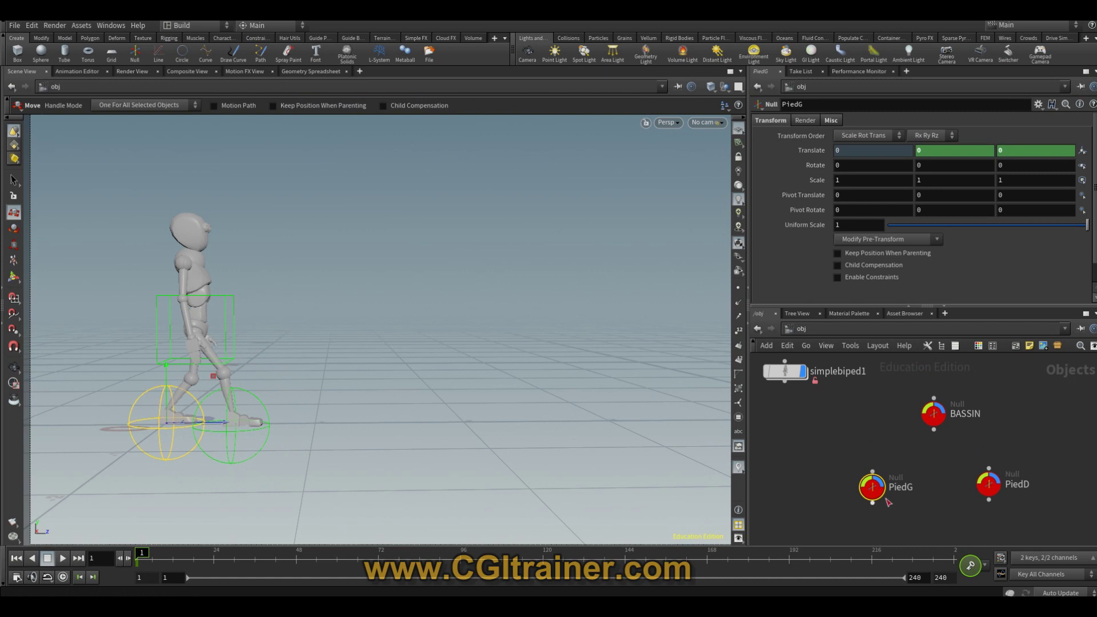
Check BASSIN's and PiedD's keyed values, then go to frame 20
left_click(931, 417)
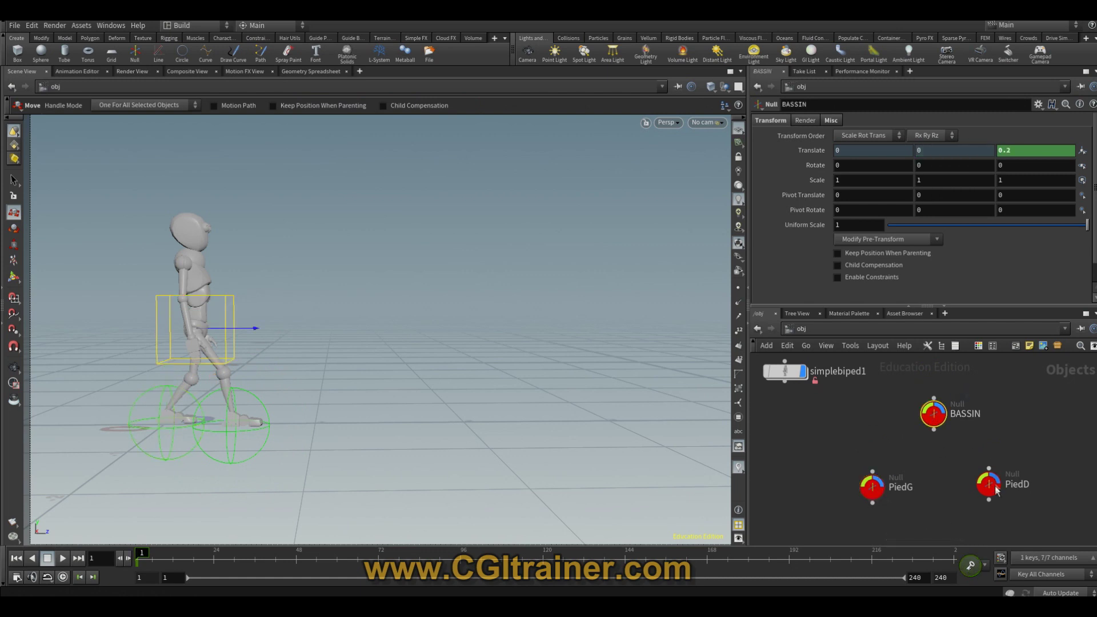
left_click(987, 484)
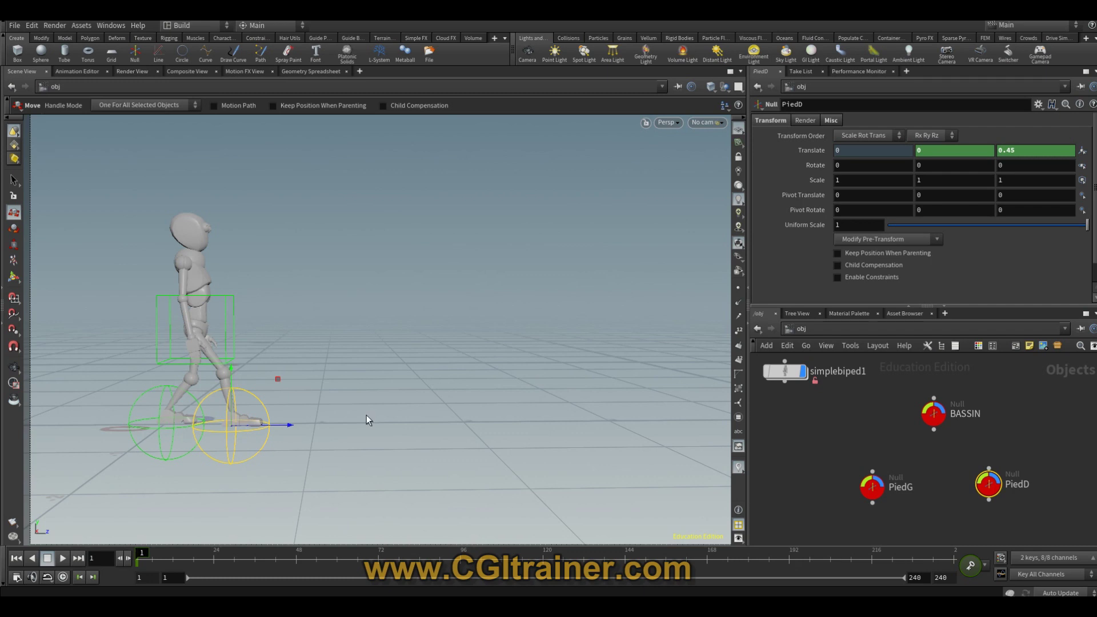
left_click(100, 558)
type("20")
key("Return")
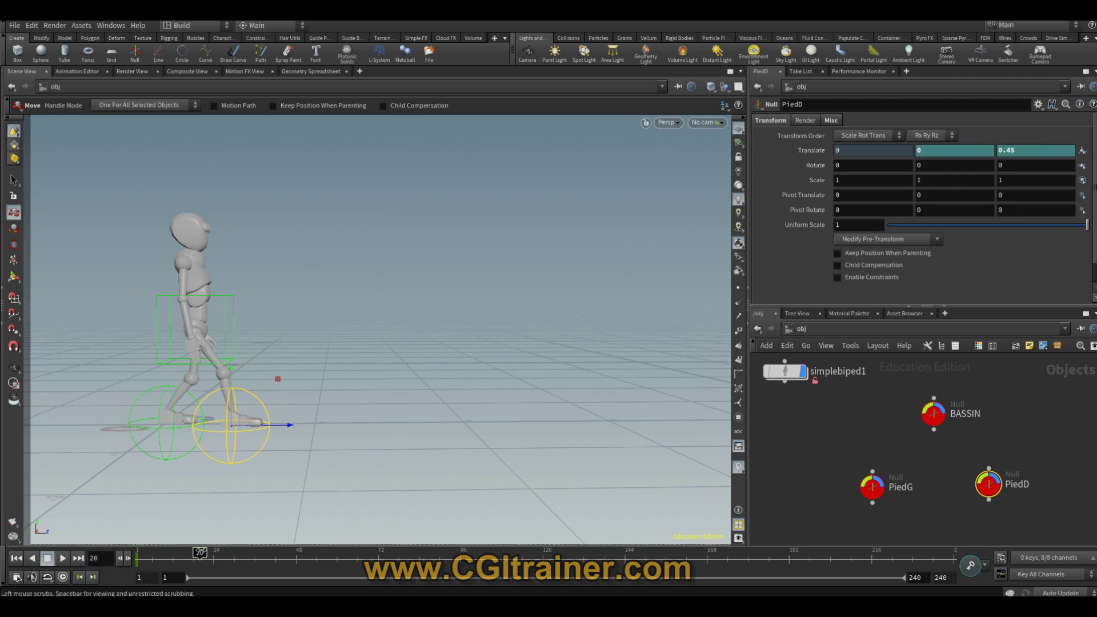
At frame 20, move BASSIN forward to Translate Z 0.6
left_click(231, 331)
left_click_drag(240, 329, 311, 330)
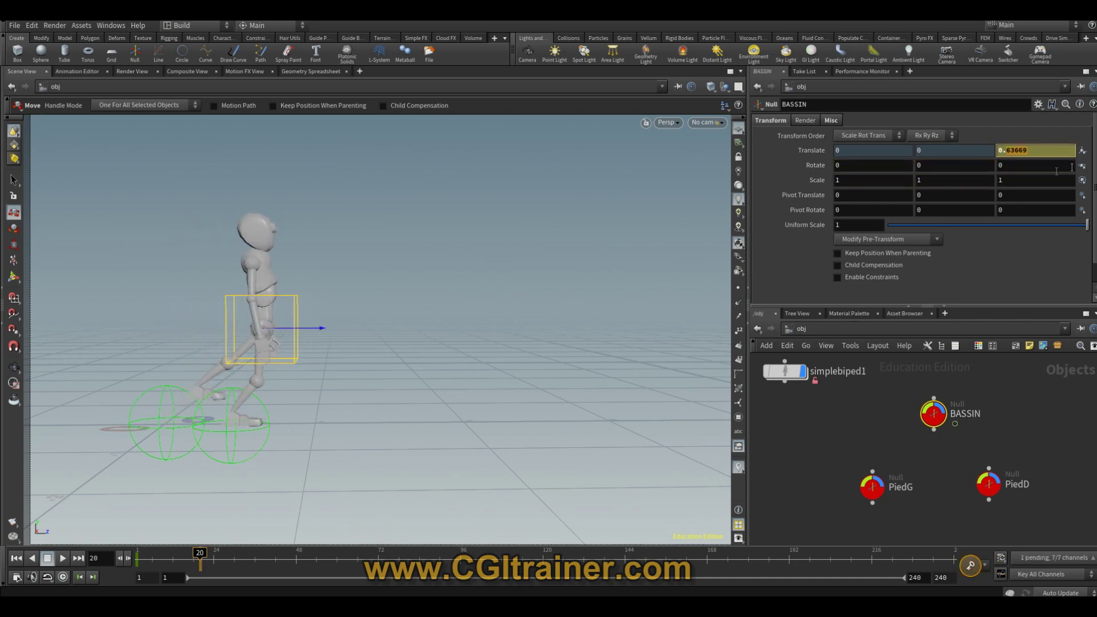
type("6")
key("Return")
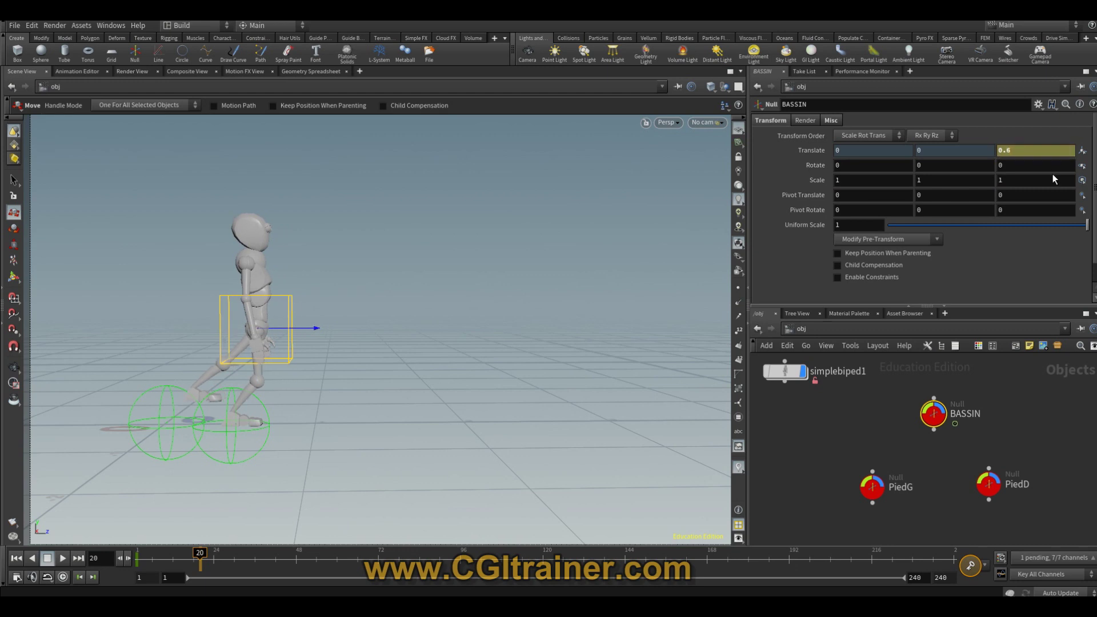
Step PiedG forward on Z and key all three controls' translation at frame 20
left_click(167, 387)
mouse_move(182, 417)
left_mouse_down()
mouse_move(341, 423)
mouse_move(300, 423)
left_mouse_up()
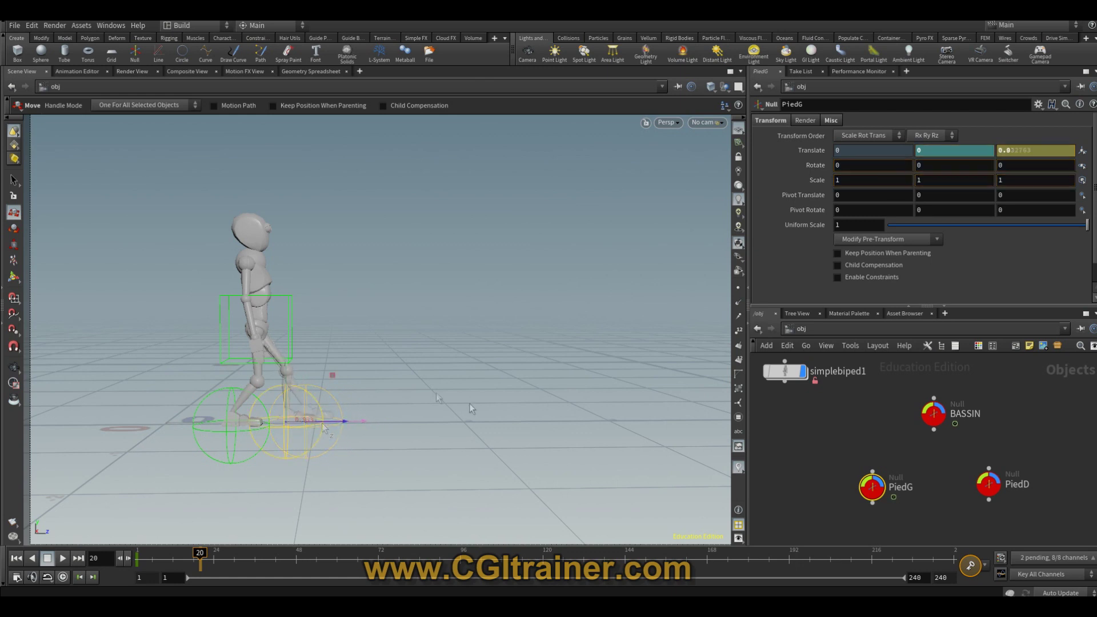
left_click_drag(1027, 389, 854, 517)
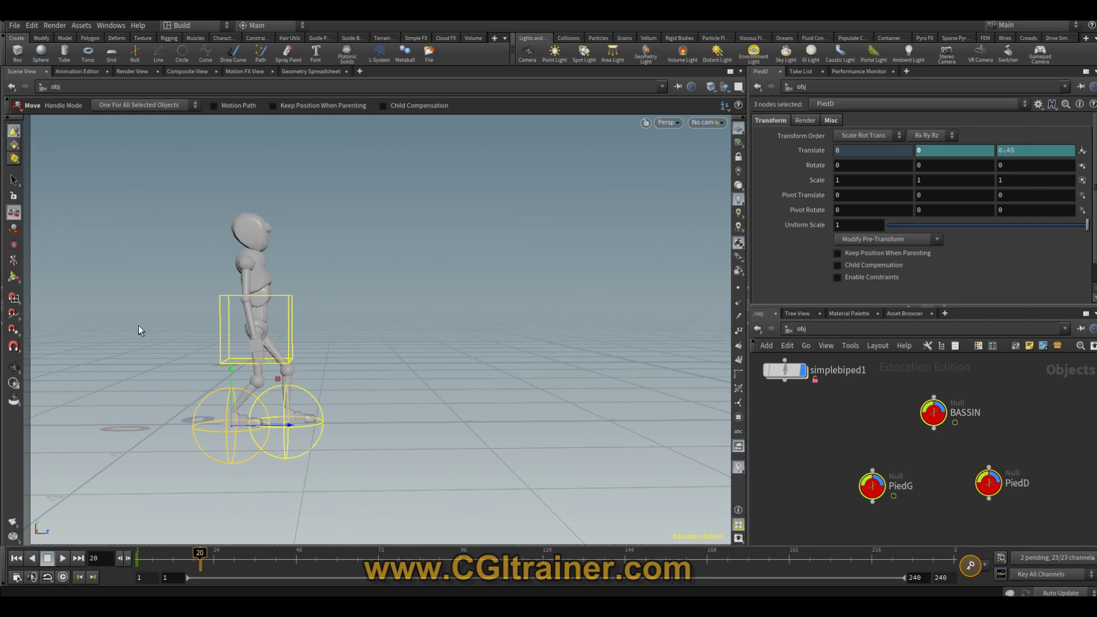
key("k")
left_click_drag(200, 557, 100, 558)
At frame 10, raise PiedG to Y 0.216642 and key all three controls
type("0")
key("Return")
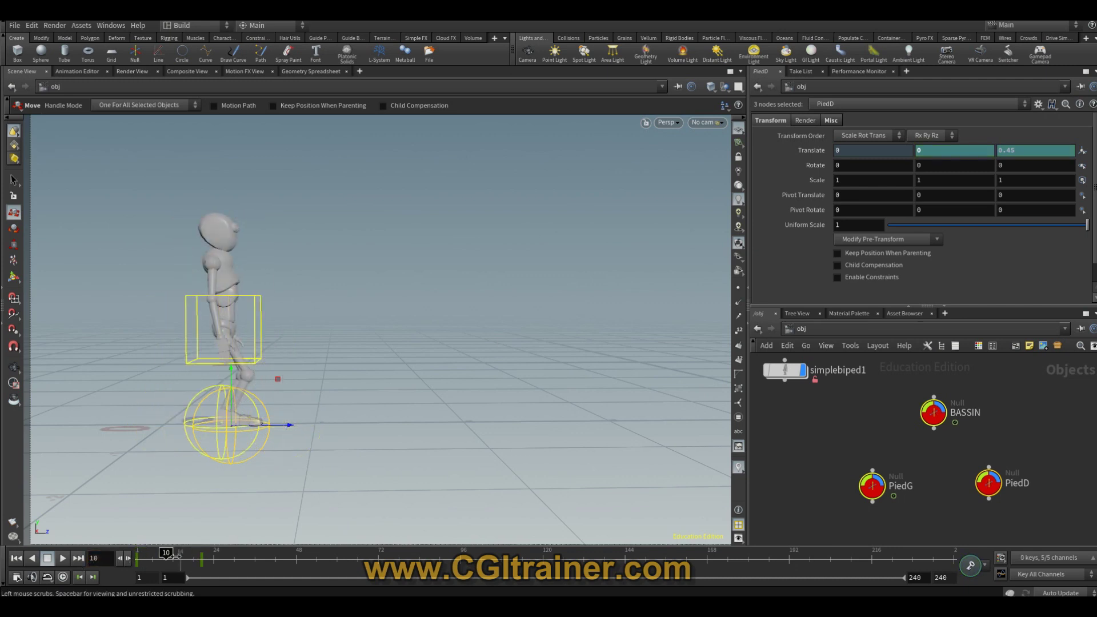
left_click_drag(164, 553, 166, 552)
left_click_drag(222, 376, 224, 351)
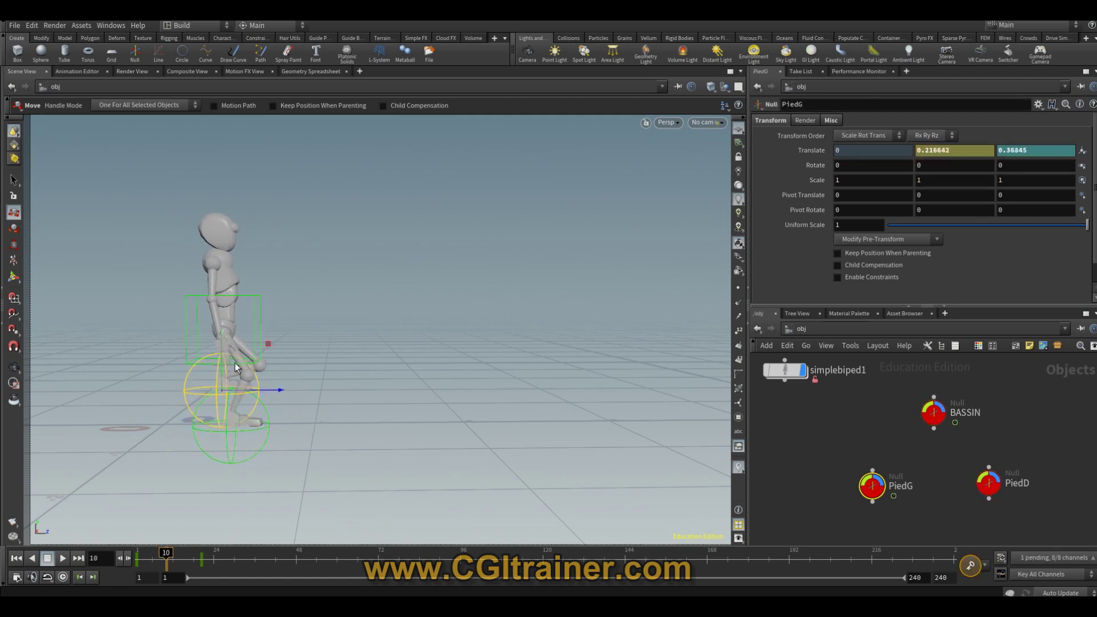
left_click_drag(1021, 380, 863, 528)
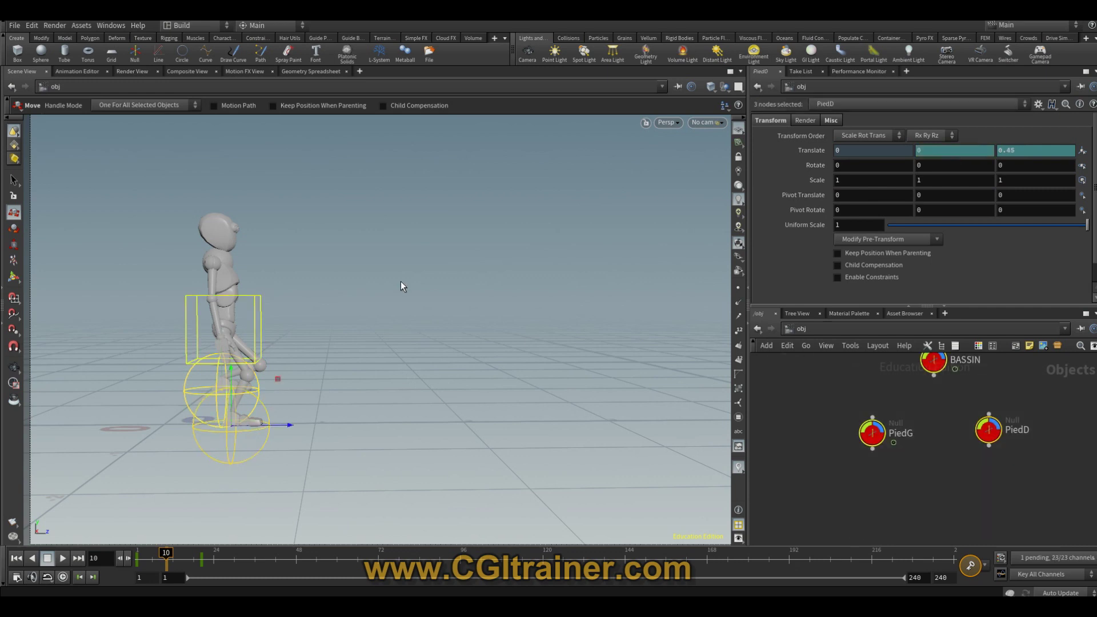
left_click_drag(124, 558, 197, 545)
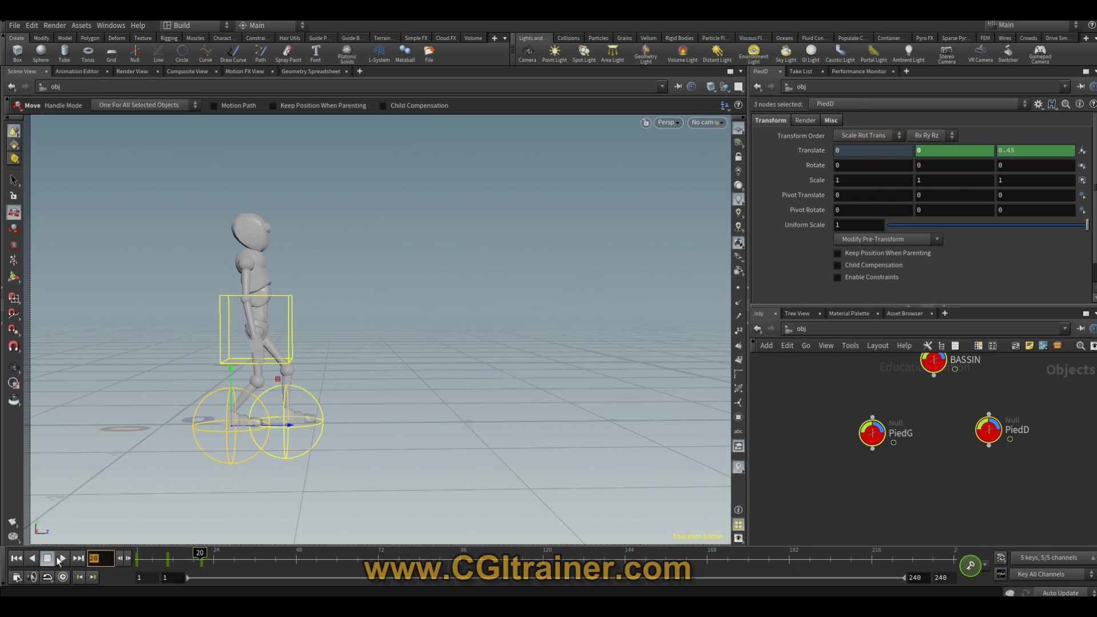
At frame 40, move BASSIN to Translate Z 0.9 and PiedD forward, then key all three nulls
left_click(59, 559)
left_click(291, 301)
left_click_drag(300, 326, 362, 346)
type("0.9")
key("Return")
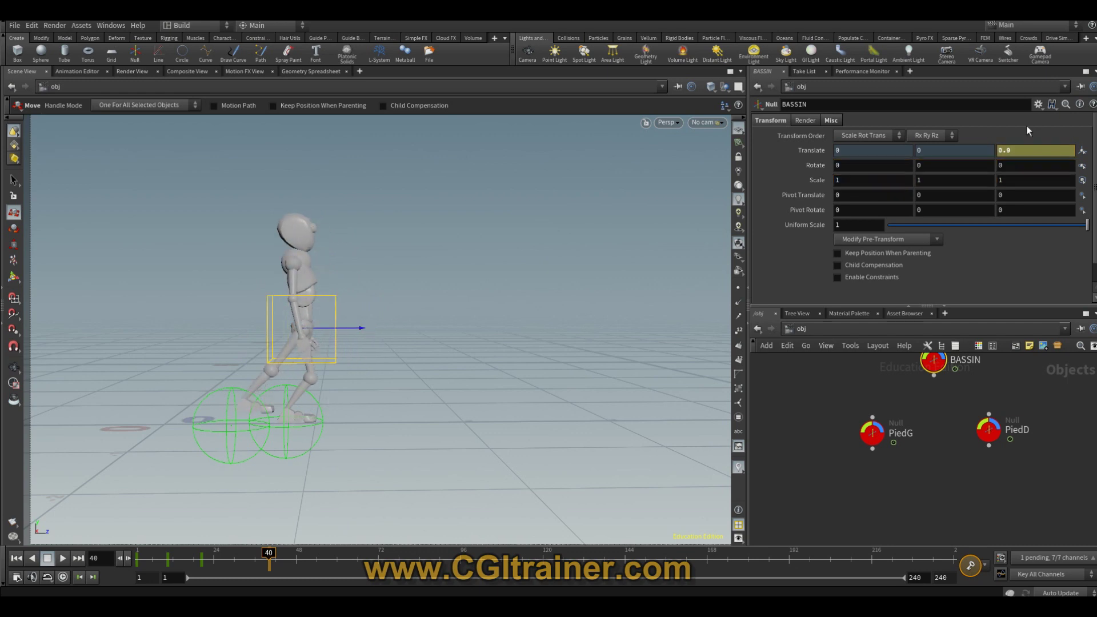
left_click(237, 430)
mouse_move(246, 428)
left_mouse_down()
mouse_move(423, 420)
mouse_move(363, 417)
left_mouse_up()
left_click(335, 326)
left_click_drag(336, 328, 354, 328)
left_click_drag(1026, 501, 838, 355)
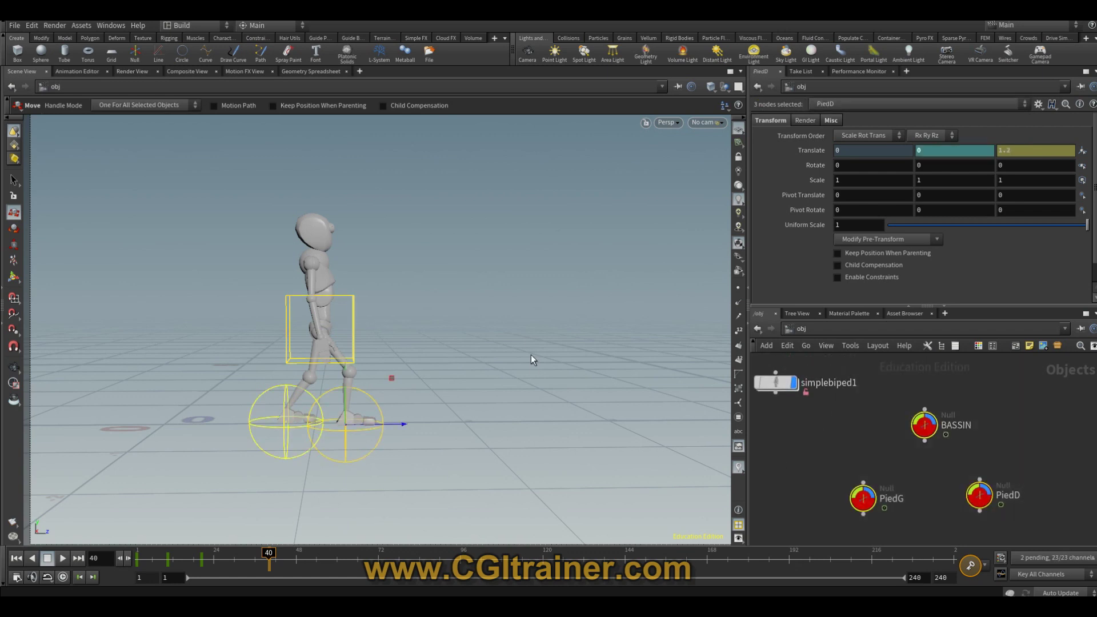
key("k")
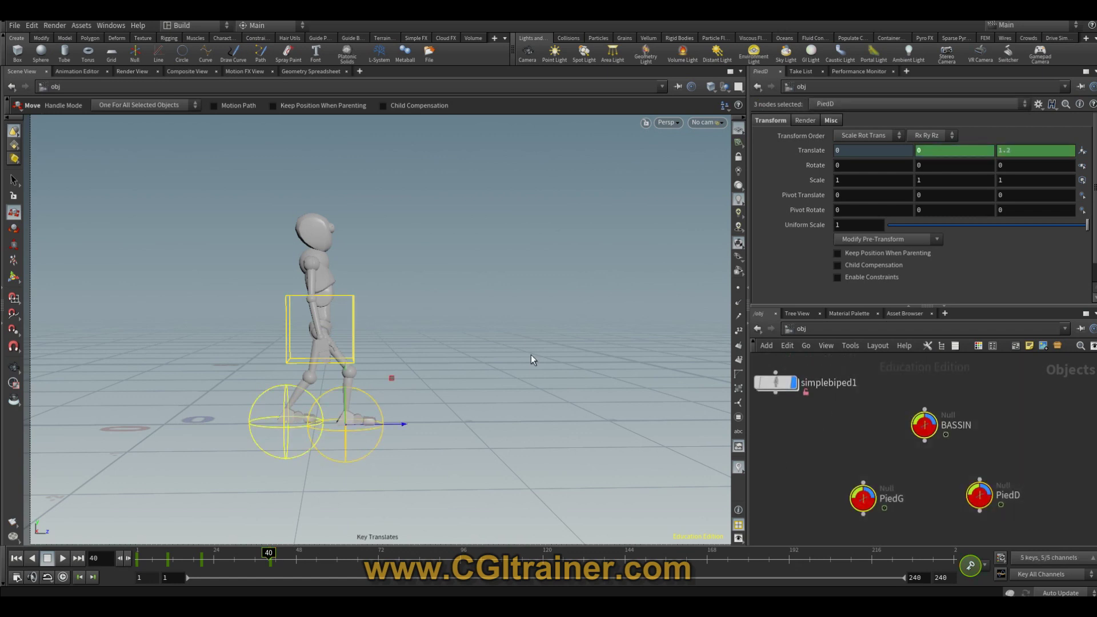
At frame 30, lift PiedD into a passing pose and key all three controls
mouse_move(269, 552)
left_mouse_down()
mouse_move(204, 554)
mouse_move(277, 552)
mouse_move(255, 552)
left_mouse_up()
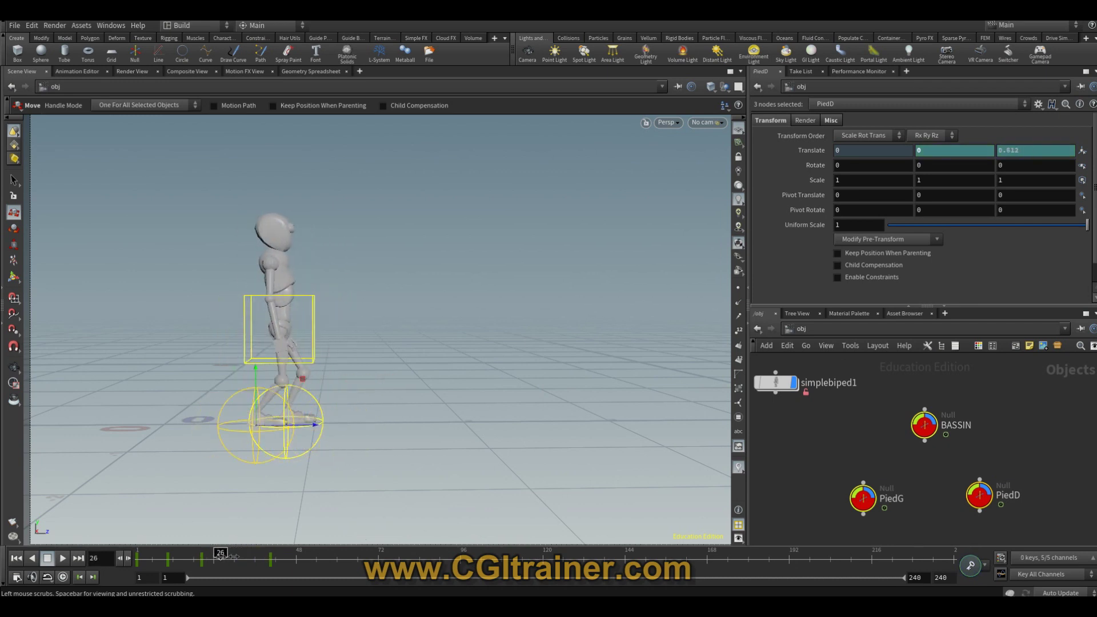
left_click(349, 453)
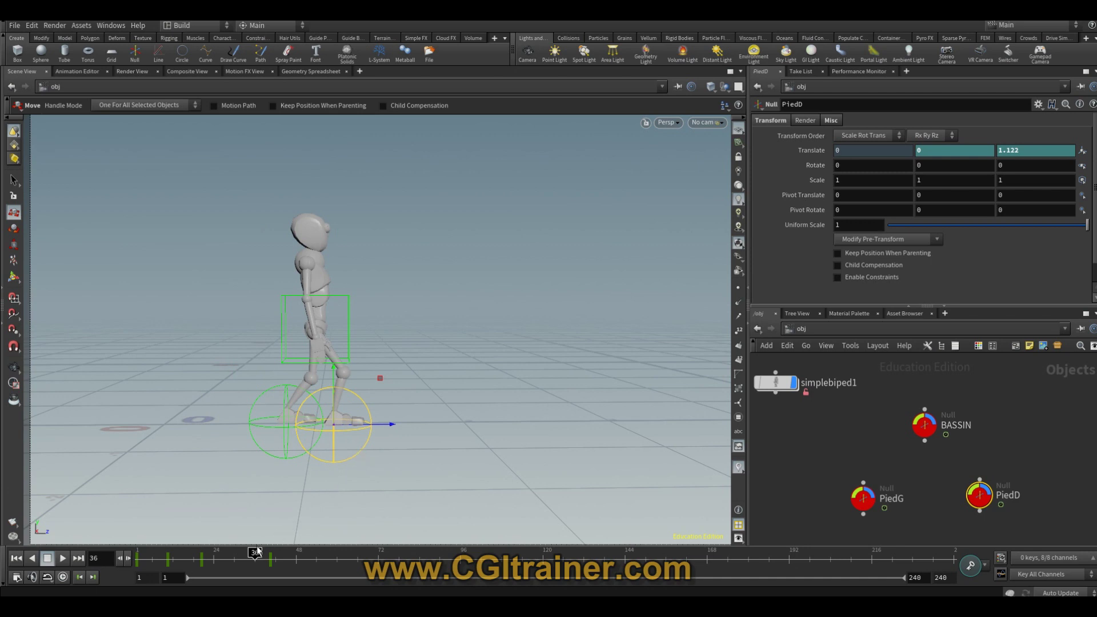
left_click_drag(255, 560, 234, 564)
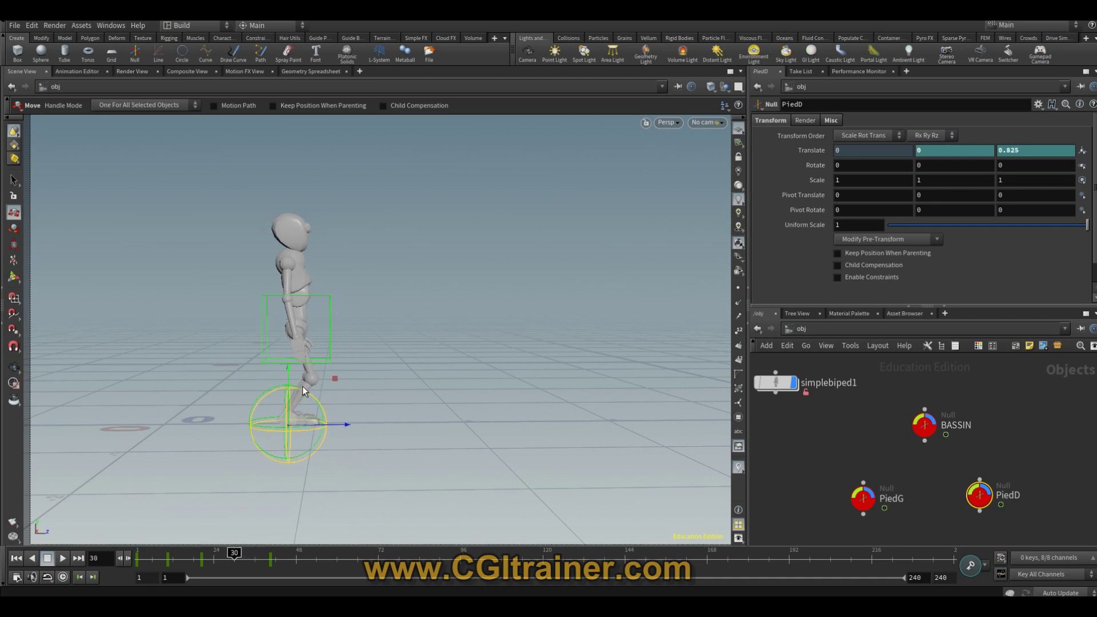
left_click_drag(334, 378, 333, 348)
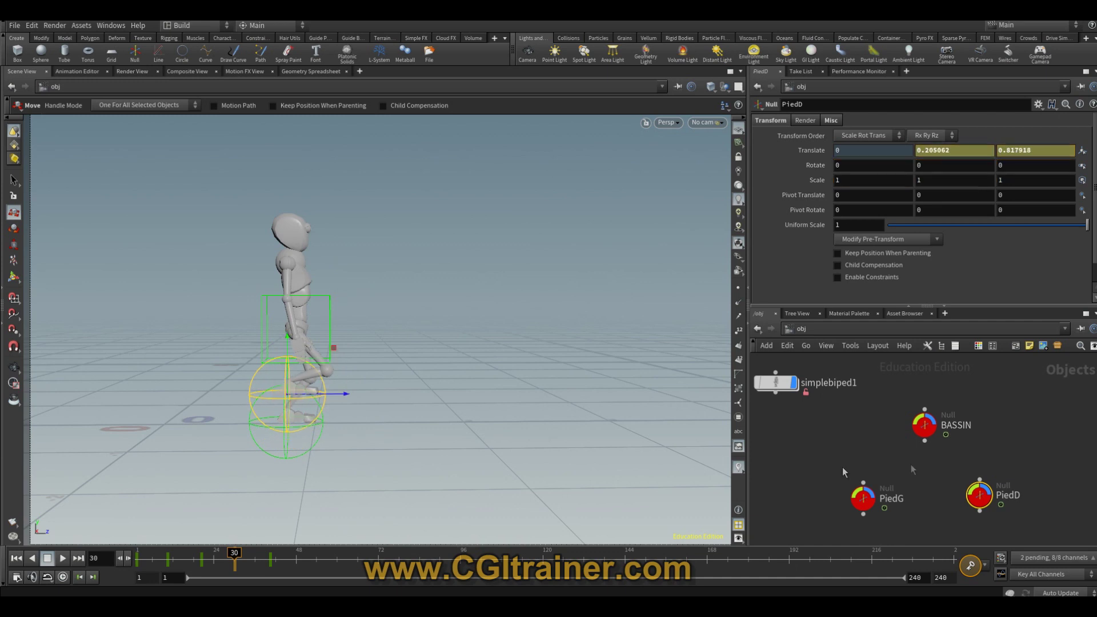
left_click_drag(1059, 388, 839, 529)
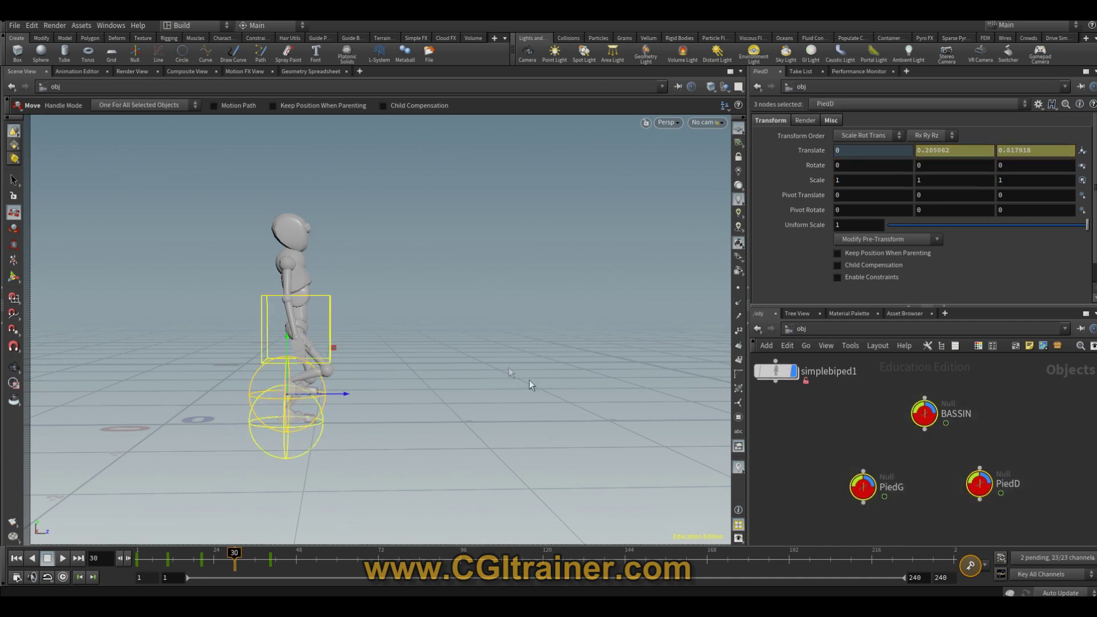
key("k")
mouse_move(231, 557)
left_mouse_down()
mouse_move(144, 555)
mouse_move(175, 553)
left_mouse_up()
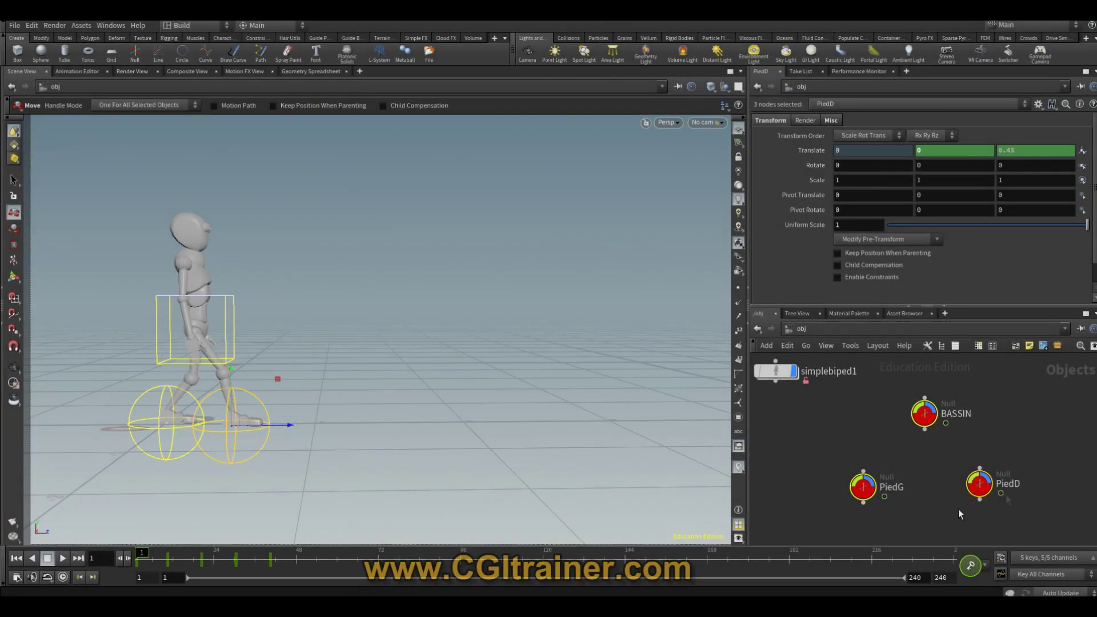
Apply a Cycle with Offset Motion FX to the Translate channels and review the looping walk from frame 1
right_click(802, 149)
mouse_move(821, 202)
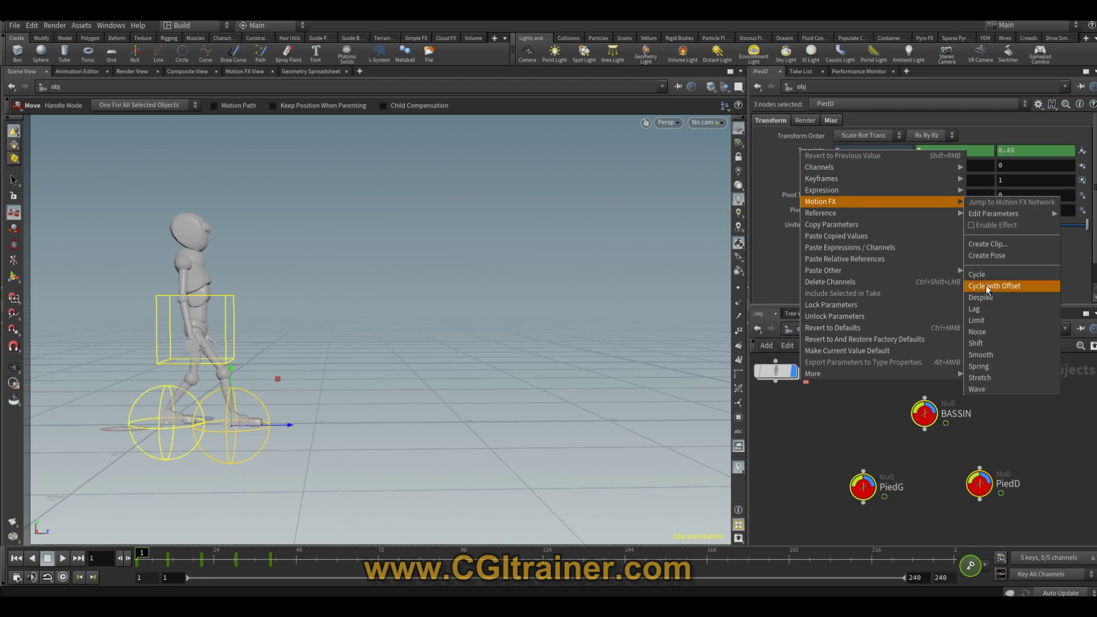
left_click(1015, 285)
mouse_move(143, 552)
left_mouse_down()
mouse_move(230, 551)
mouse_move(135, 552)
mouse_move(404, 436)
mouse_move(131, 409)
left_mouse_up()
key("Escape")
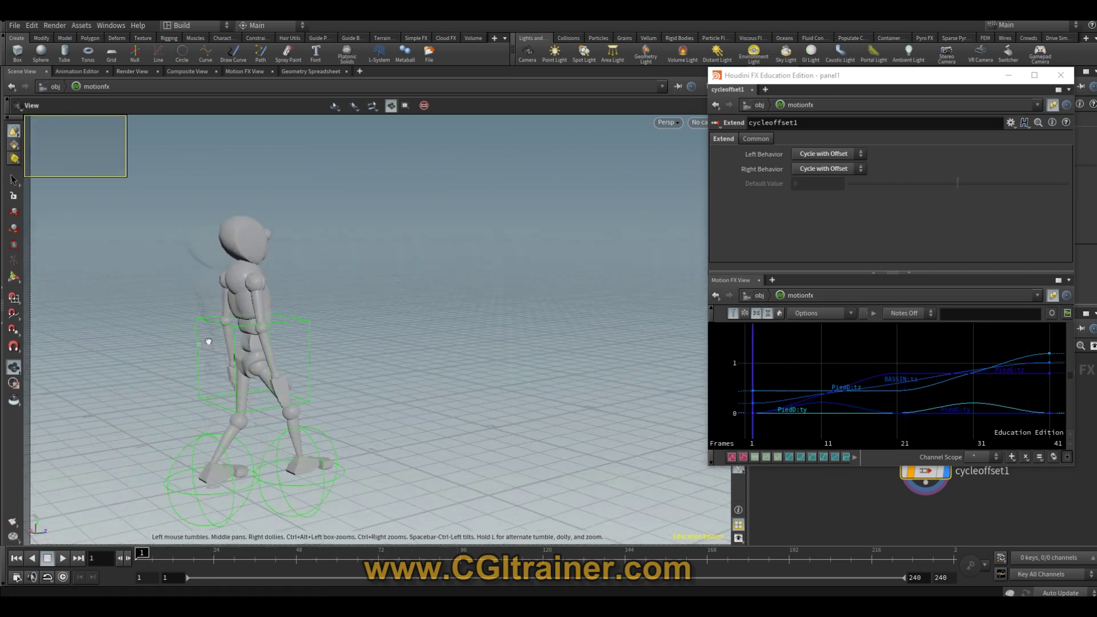
middle_click_drag(457, 374, 265, 362)
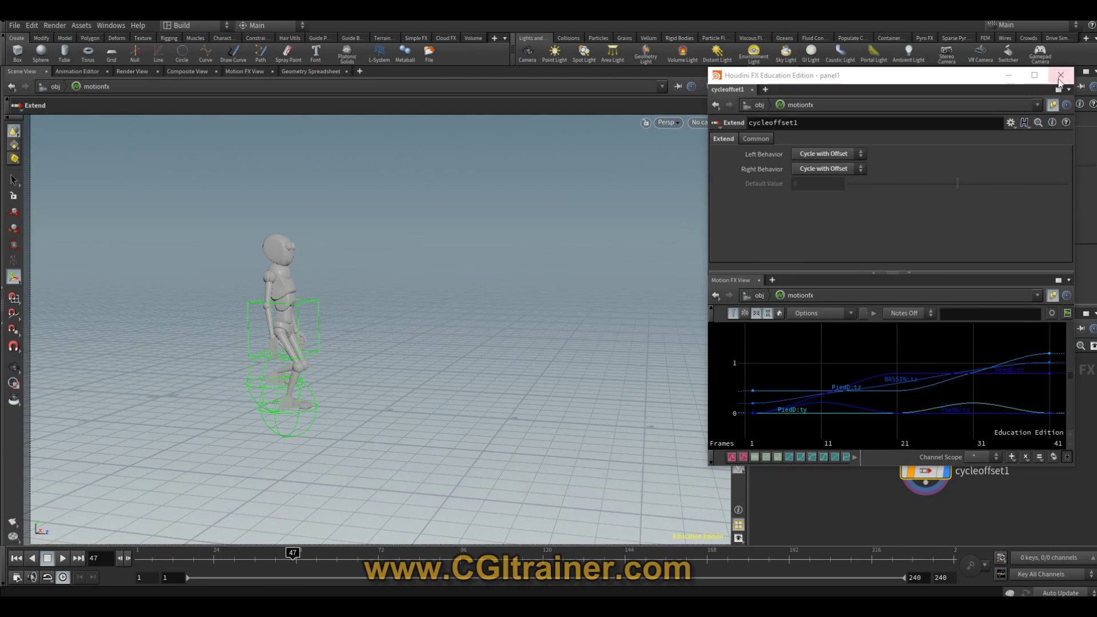
left_click(1059, 77)
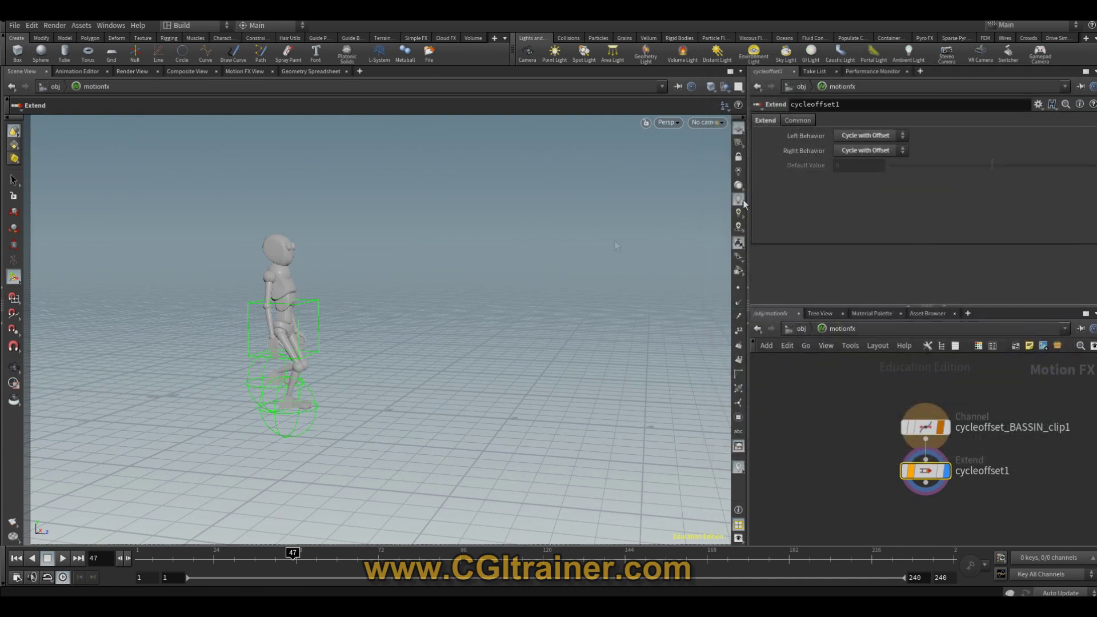
Return to /obj and add a Wave Motion FX to BASSIN's Translate channel
left_click(798, 330)
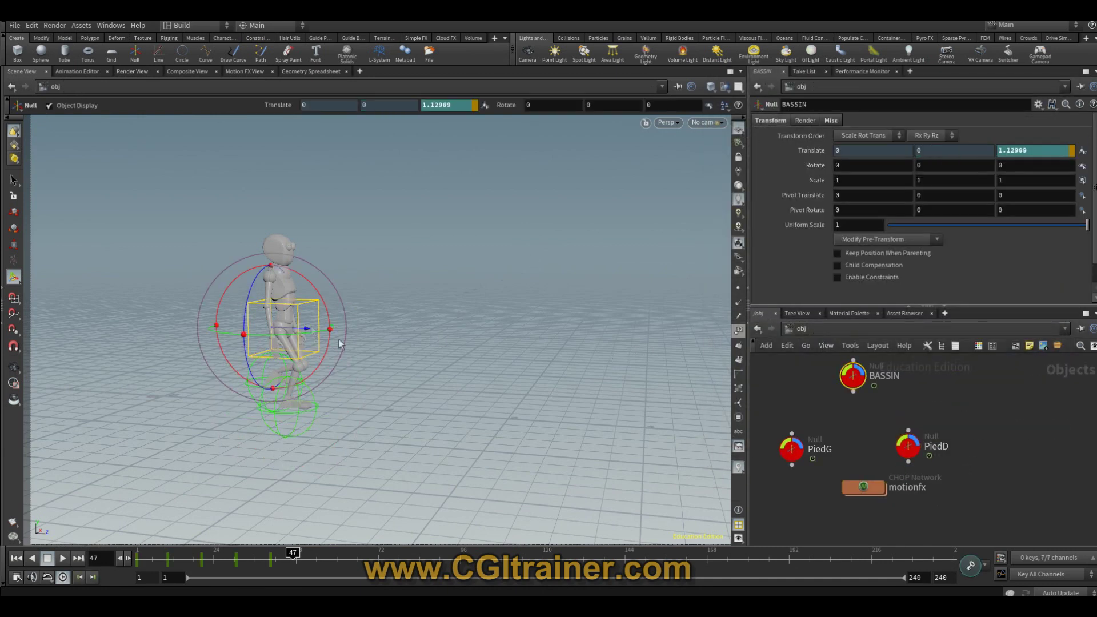
mouse_move(268, 548)
left_mouse_down()
mouse_move(137, 552)
mouse_move(169, 552)
left_mouse_up()
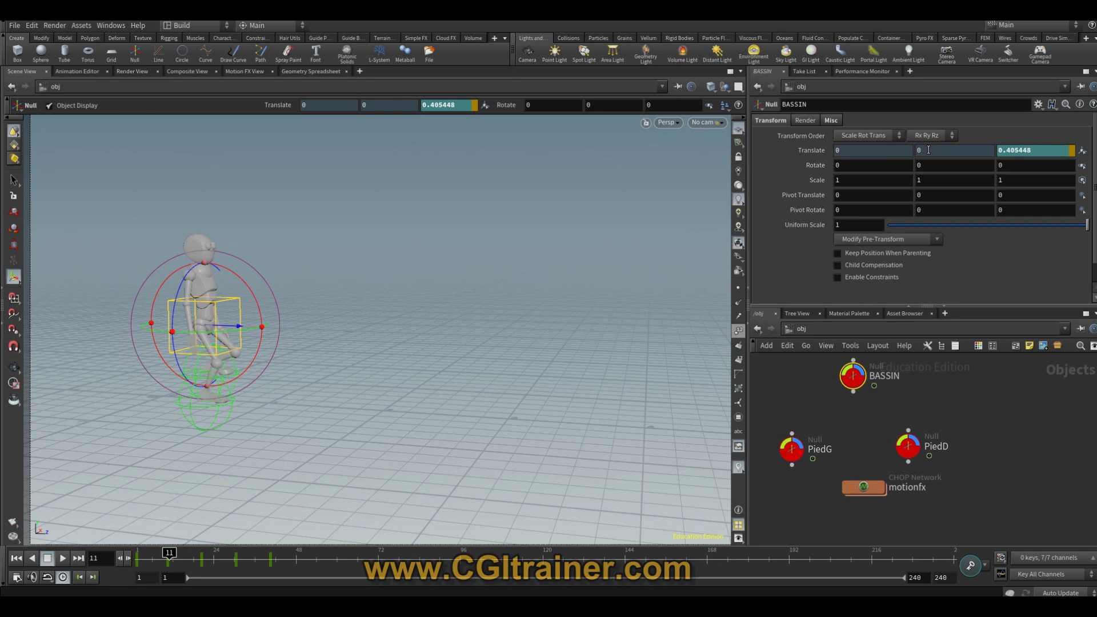
right_click(929, 150)
left_click(955, 305)
left_click_drag(269, 552, 137, 552)
right_click(937, 150)
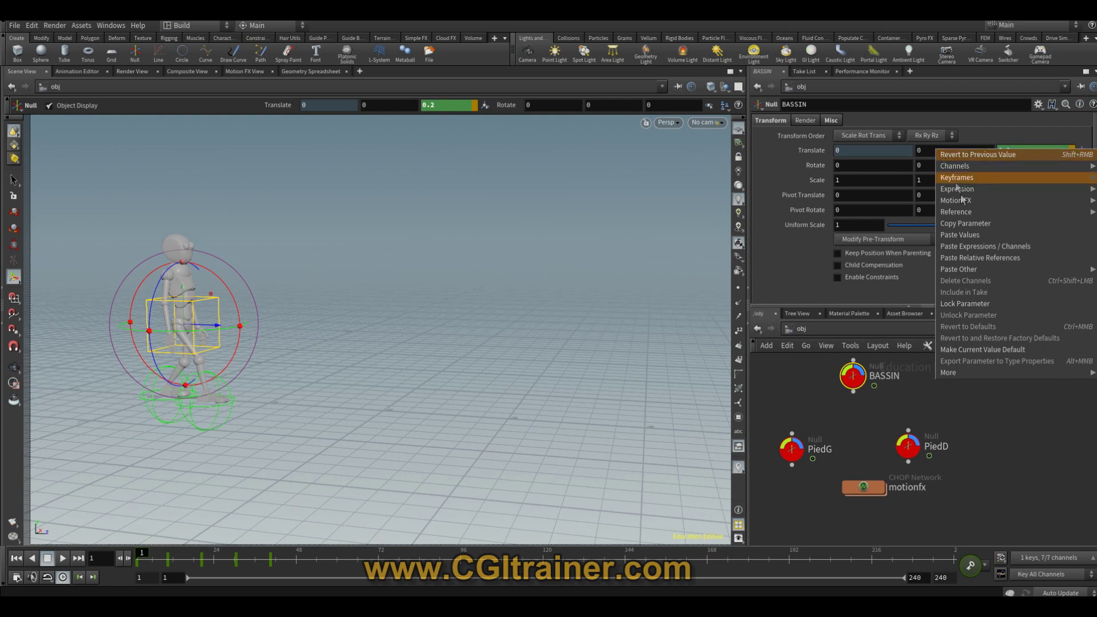
mouse_move(955, 200)
left_click(855, 388)
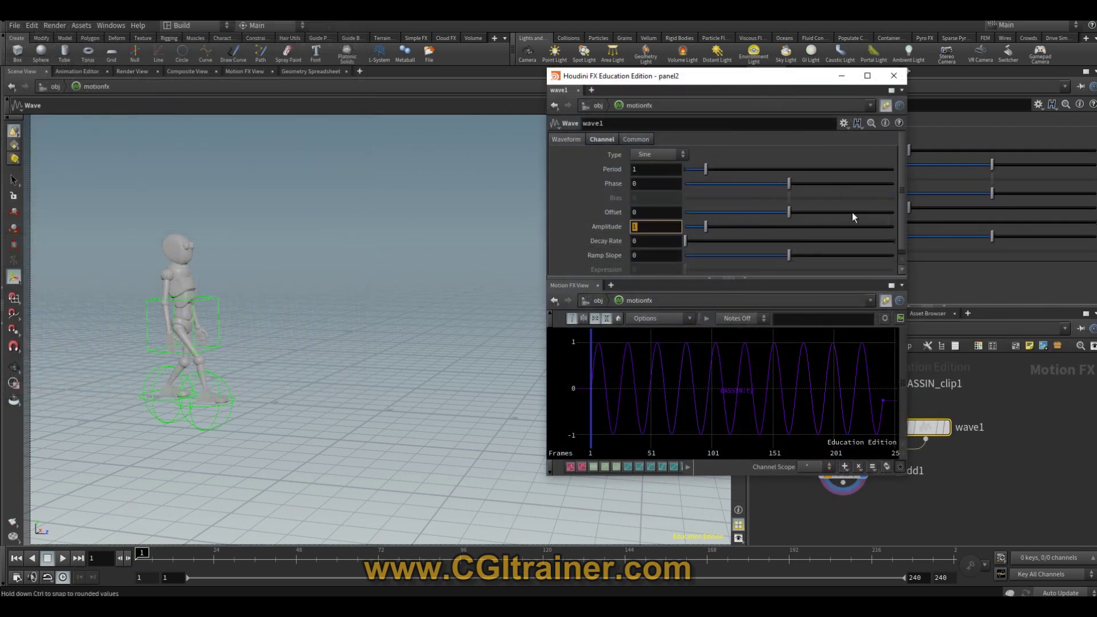
Tune wave1 to amplitude 0.05 and period about 1.93, scrubbing the walk to preview the bob
type("0.2")
key("Return")
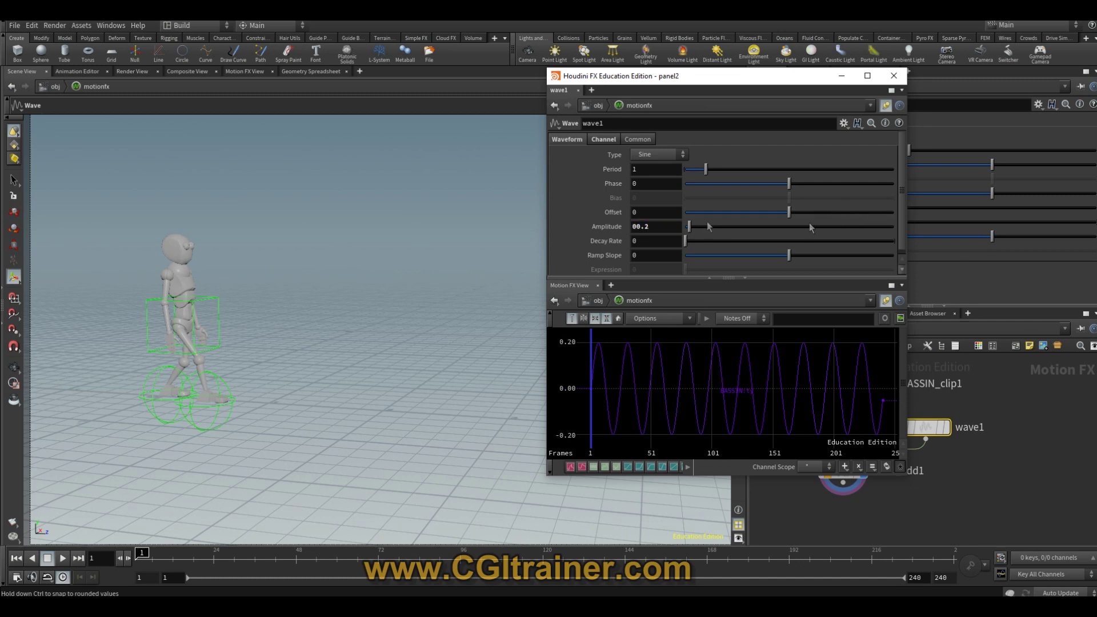
mouse_move(137, 552)
left_mouse_down()
mouse_move(158, 532)
mouse_move(344, 539)
mouse_move(159, 546)
left_mouse_up()
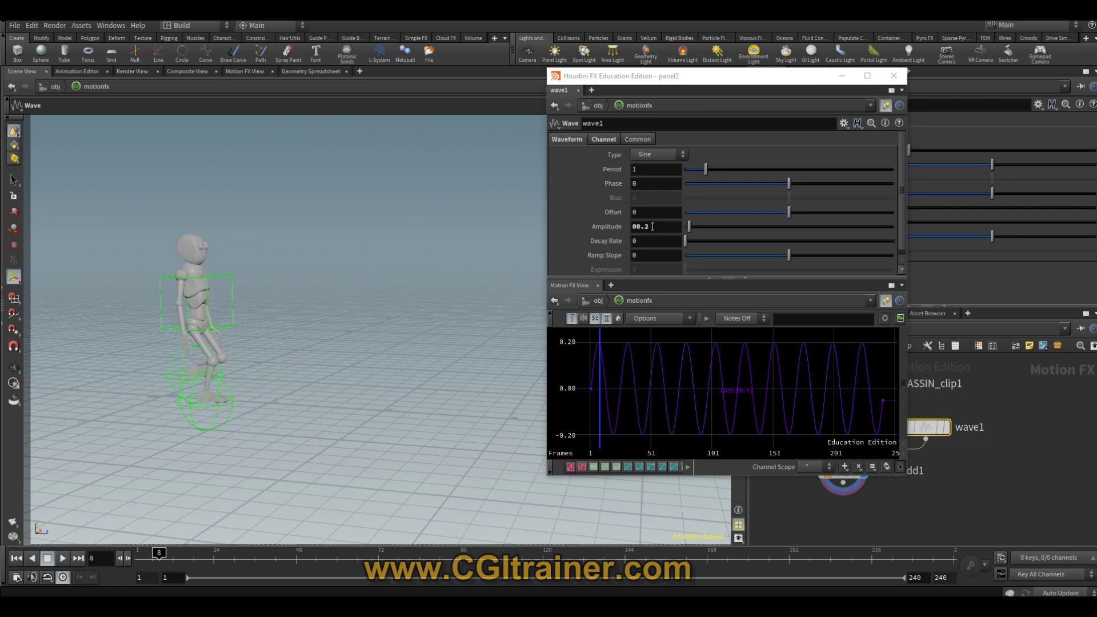
key("BackSpace")
type("1")
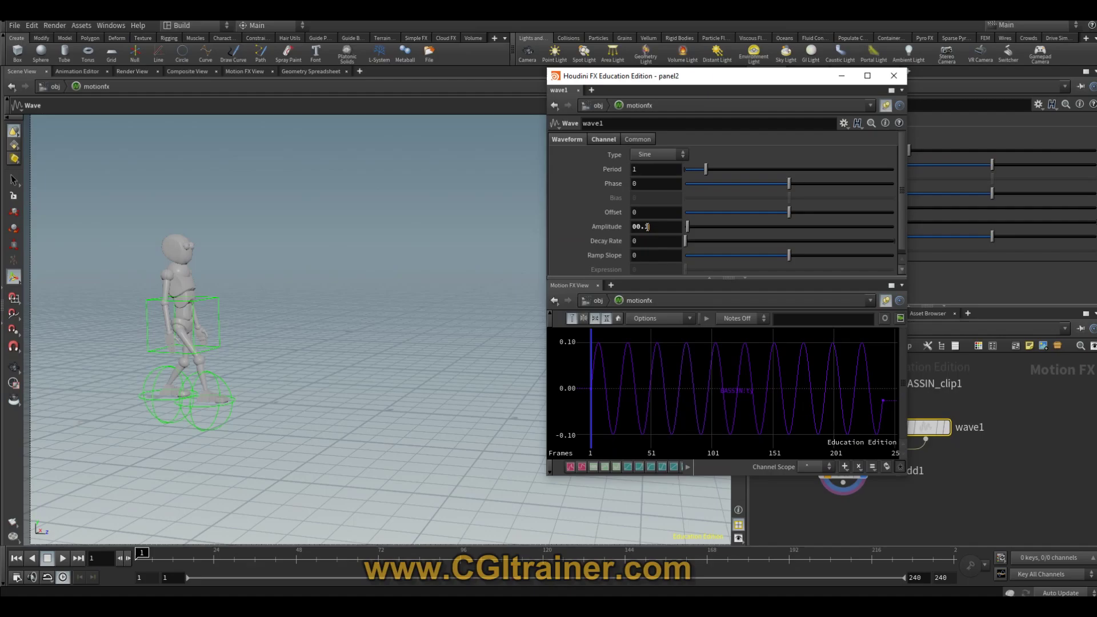
type("5")
key("Return")
left_click_drag(143, 552, 138, 559)
key("ctrl+Up")
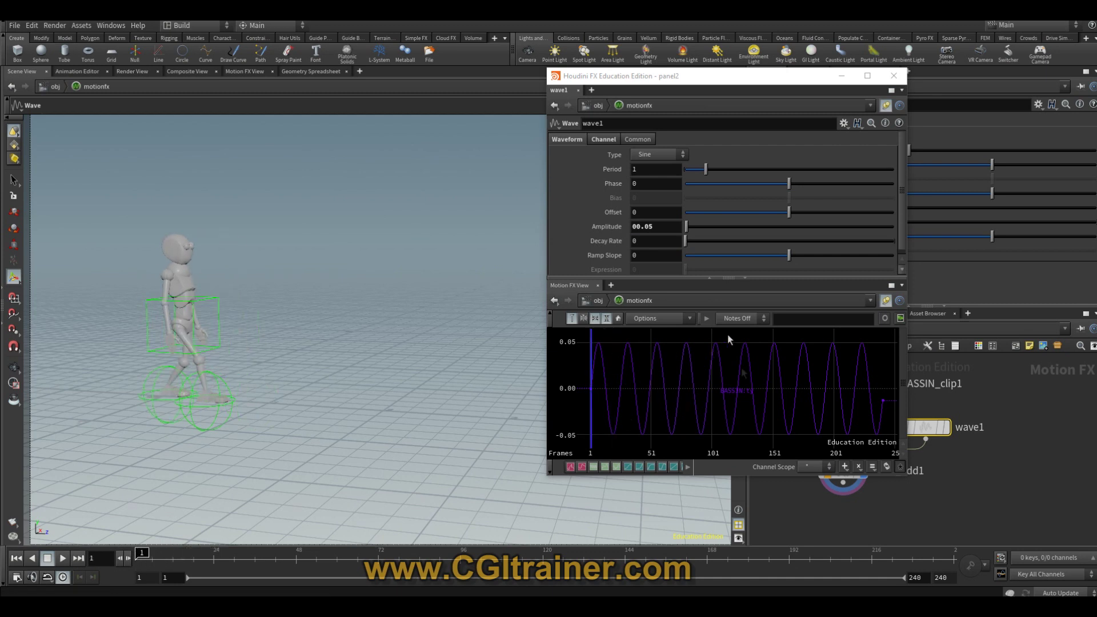
left_click_drag(705, 169, 724, 170)
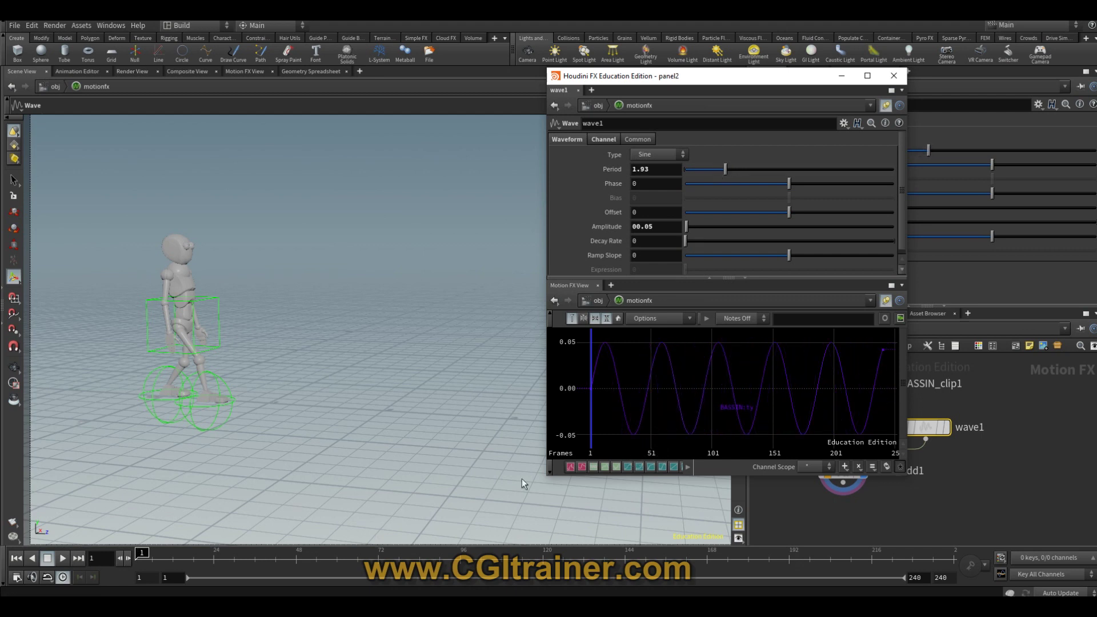
mouse_move(142, 553)
left_mouse_down()
mouse_move(535, 524)
mouse_move(262, 503)
left_mouse_up()
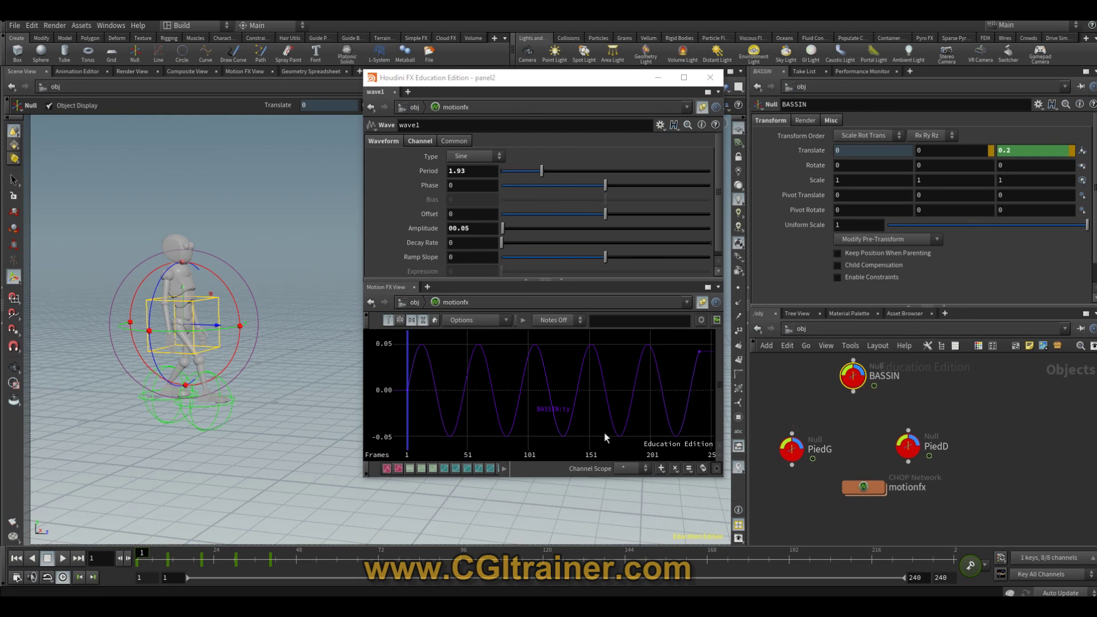
Copy BASSIN's Translate and paste it as relative references onto simplebiped1's COG Translate
right_click(933, 150)
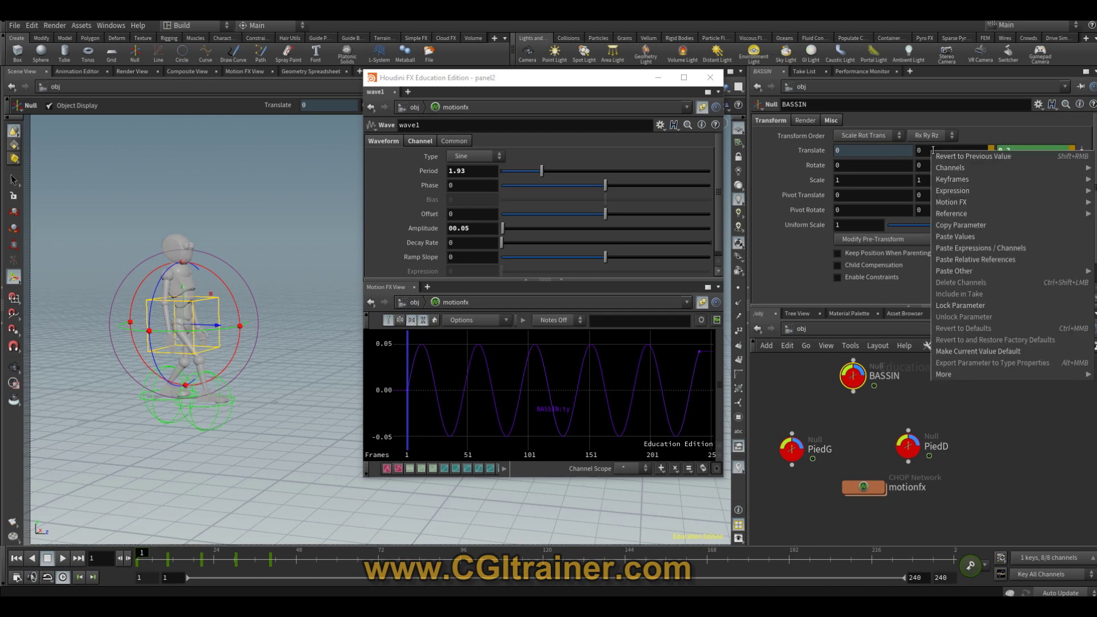
left_click(946, 225)
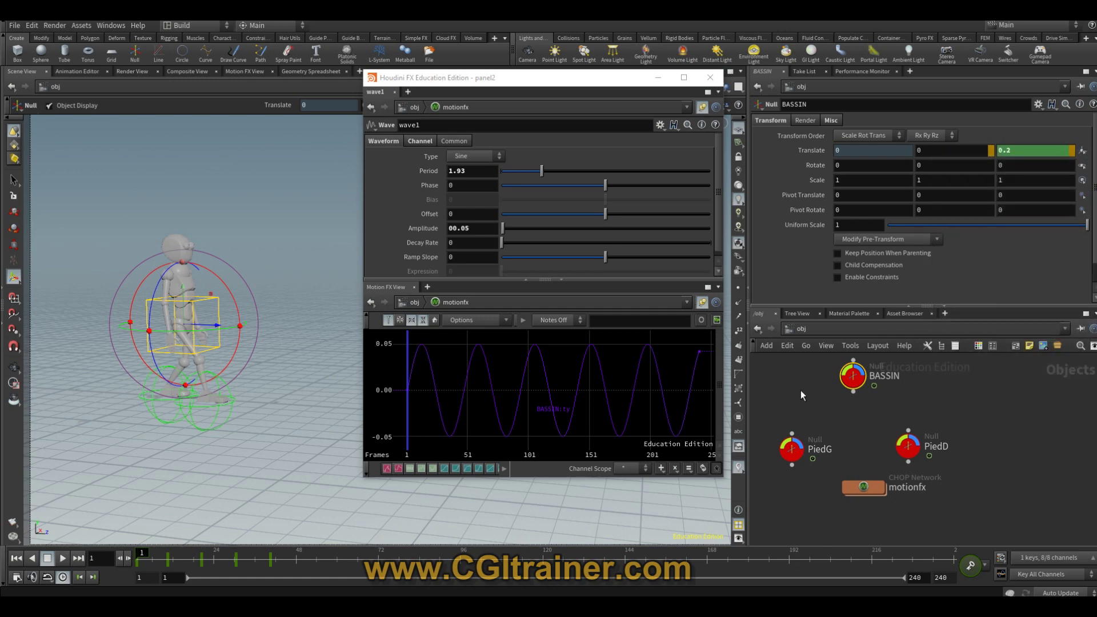
middle_click_drag(800, 390, 811, 414)
left_click(811, 414)
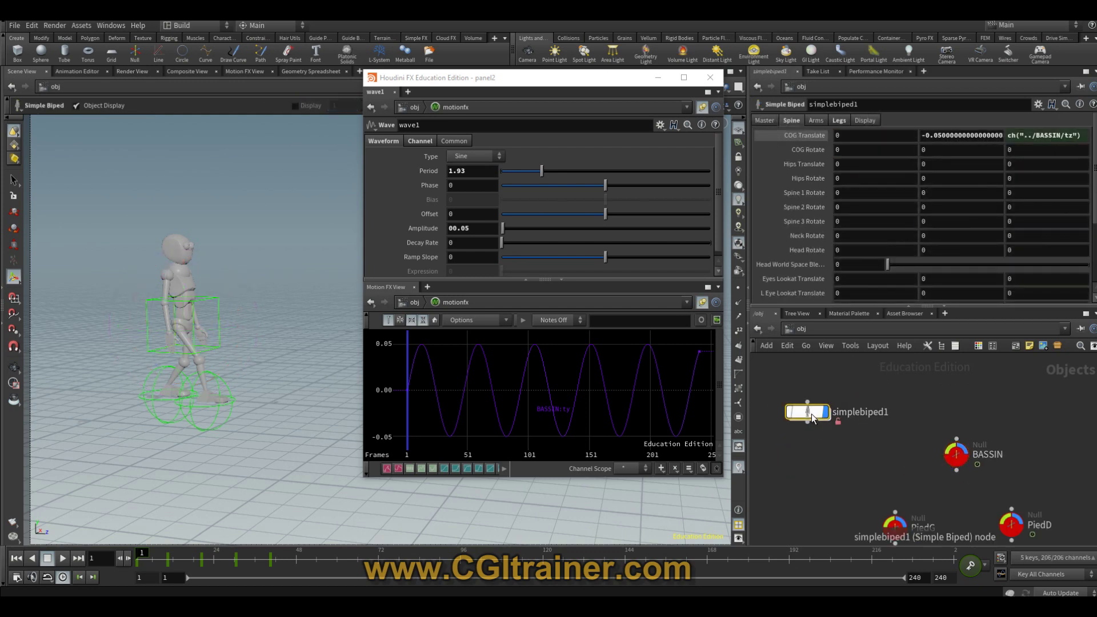
right_click(928, 135)
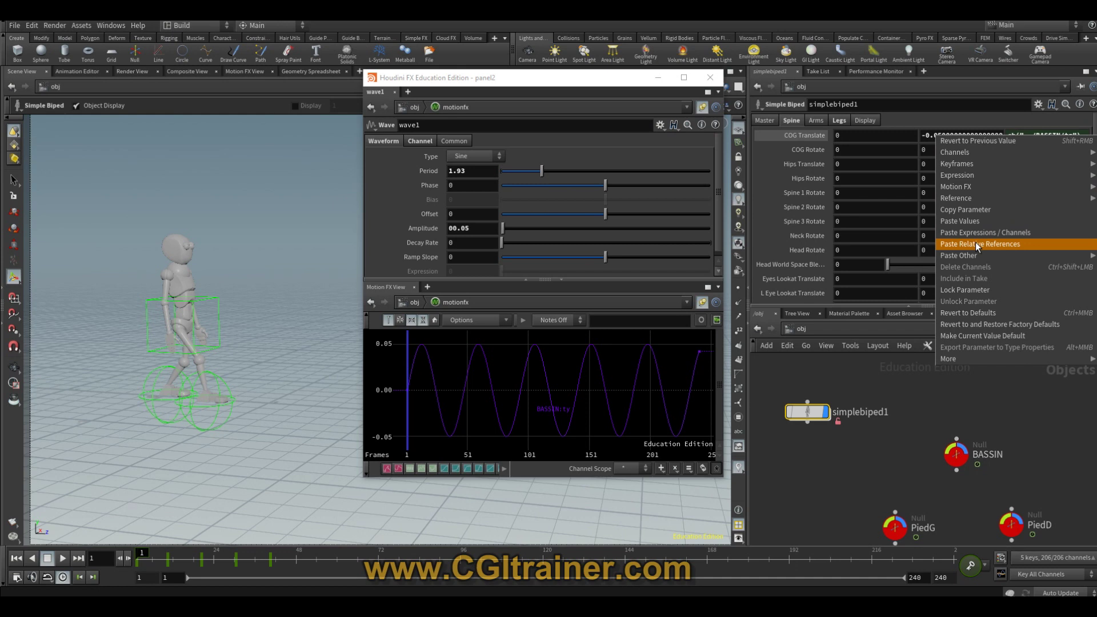
left_click(923, 135)
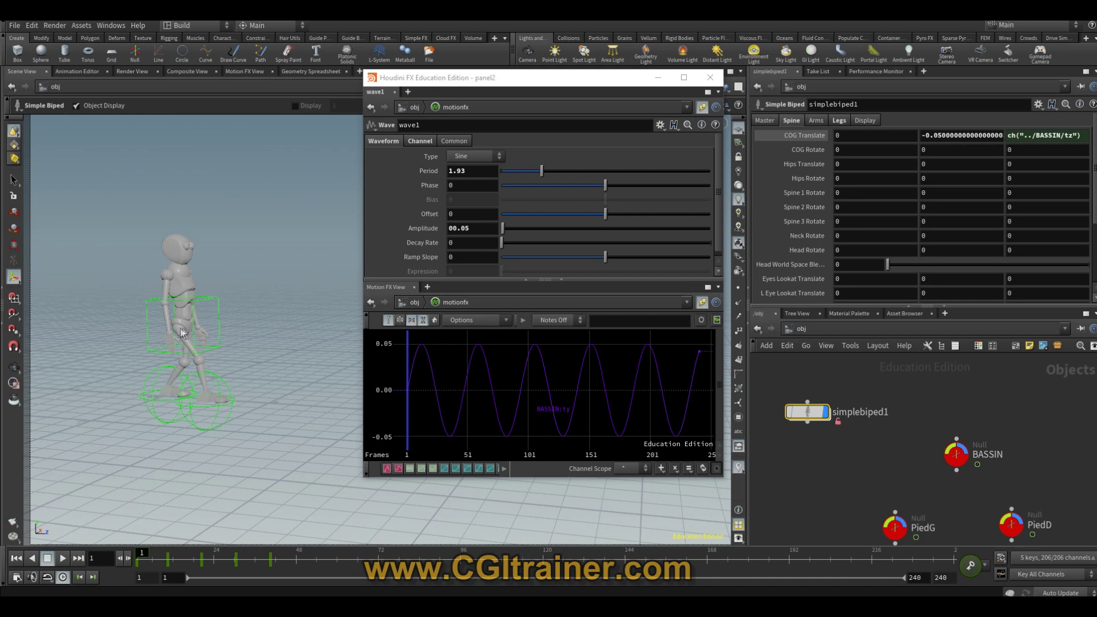
right_click(926, 134)
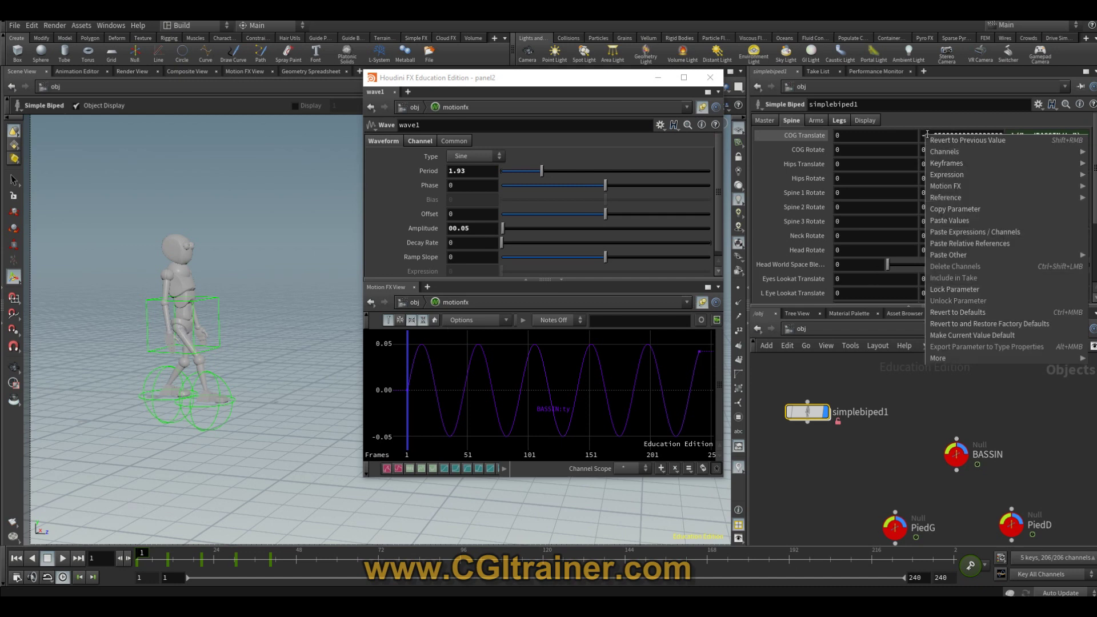
left_click(942, 242)
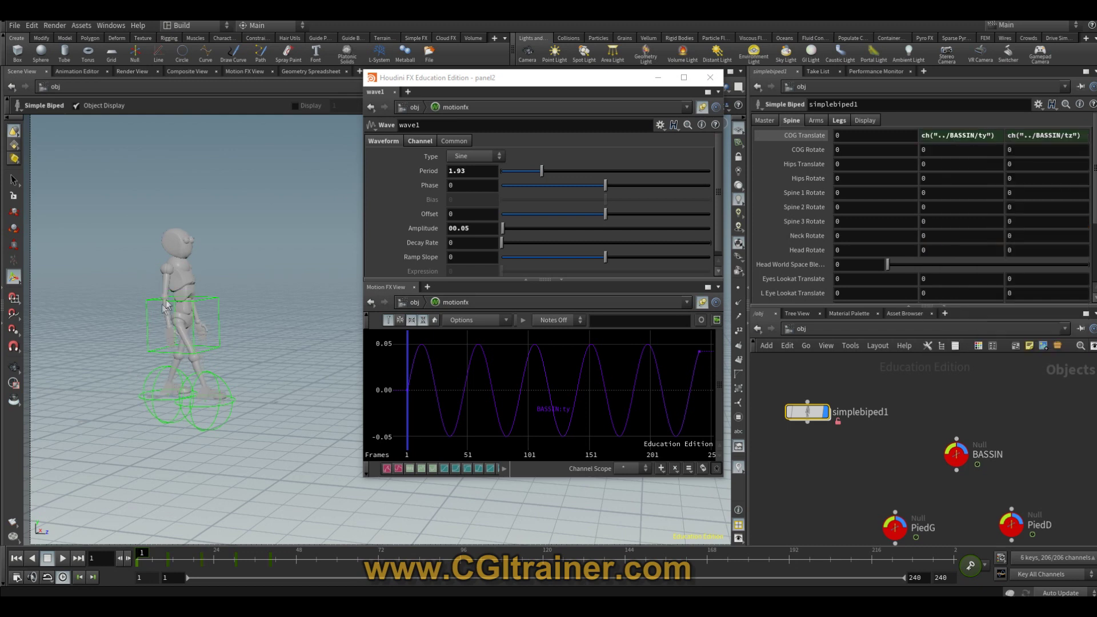
Set wave1 offset to -0.77, amplitude 0.03 and period 2.62, previewing the pelvis bob
mouse_move(144, 553)
left_mouse_down()
mouse_move(307, 553)
mouse_move(140, 553)
left_mouse_up()
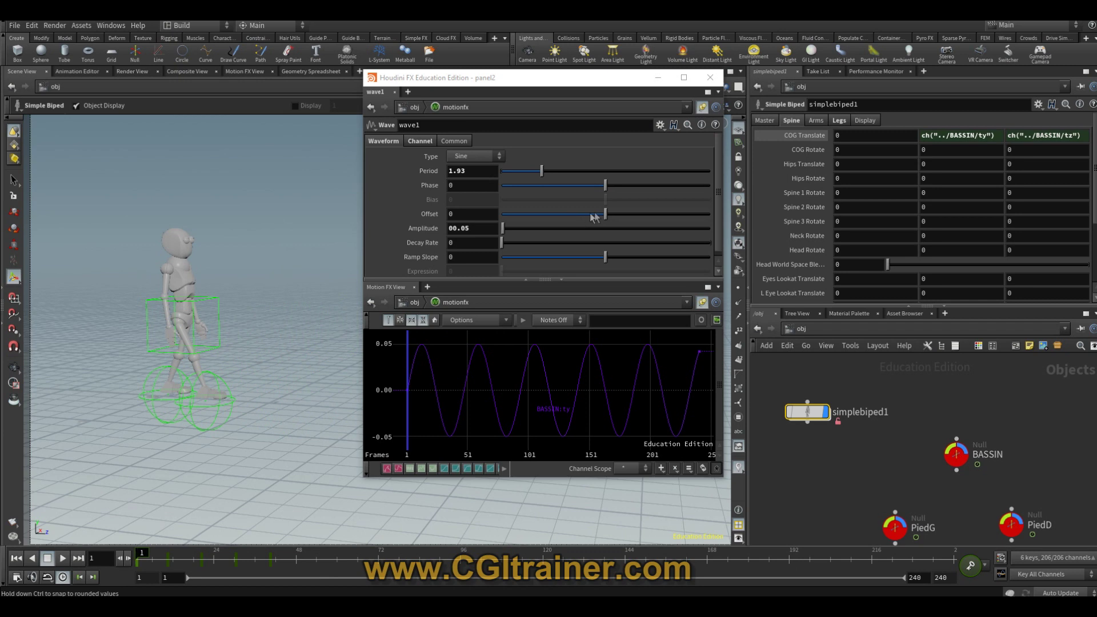
left_click_drag(605, 215, 577, 214)
left_click_drag(139, 552, 258, 553)
left_click_drag(577, 214, 565, 214)
mouse_move(245, 554)
left_mouse_down()
mouse_move(214, 565)
mouse_move(169, 554)
left_mouse_up()
type("3")
key("Return")
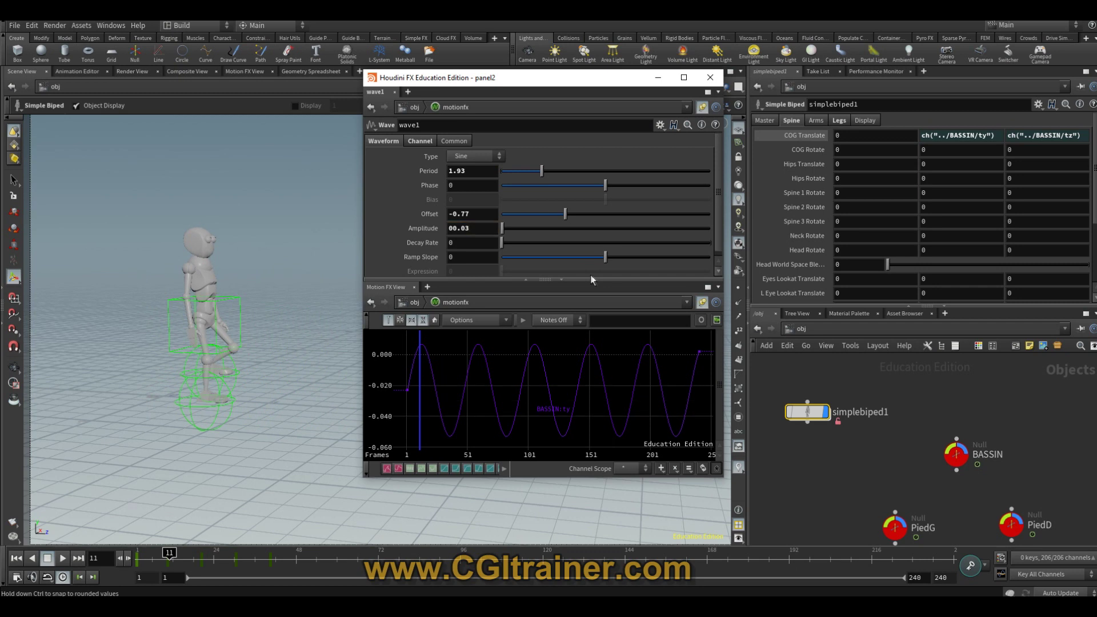
key("Up")
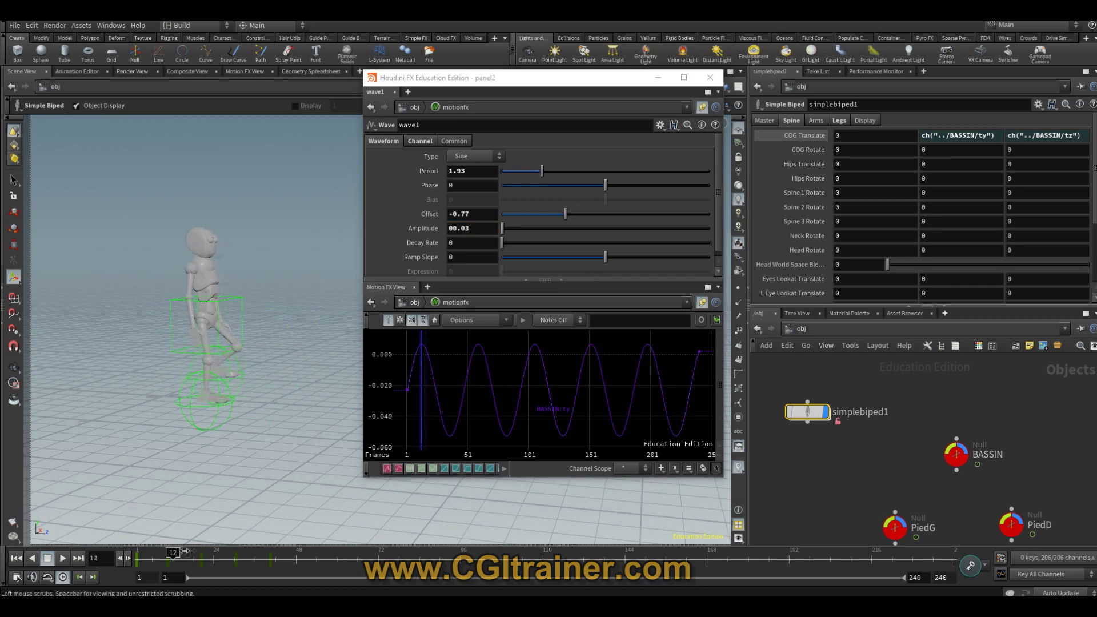
left_click_drag(542, 171, 546, 174)
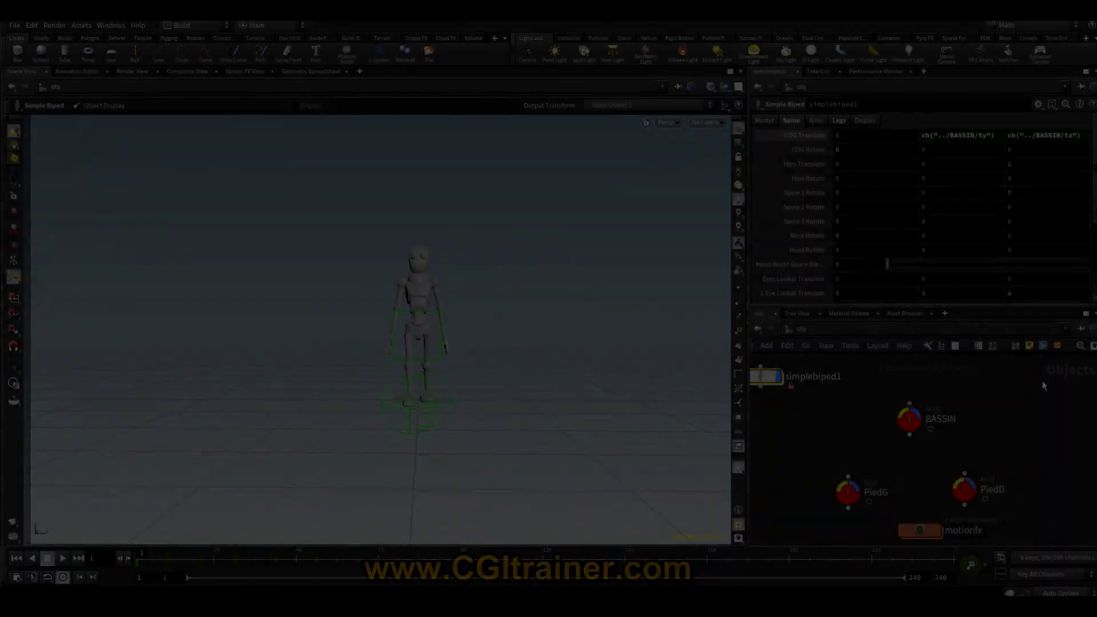
mouse_move(1041, 377)
left_mouse_down()
mouse_move(832, 517)
mouse_move(889, 475)
left_mouse_up()
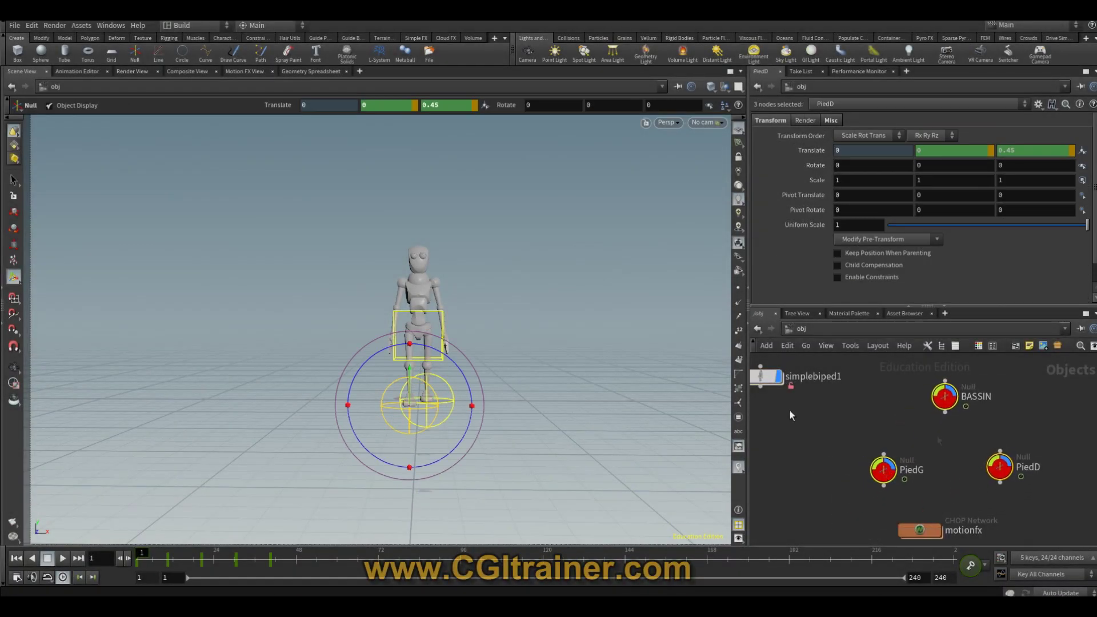
Hide the BASSIN, PiedG and PiedD nulls and start playback of the walk
key("r")
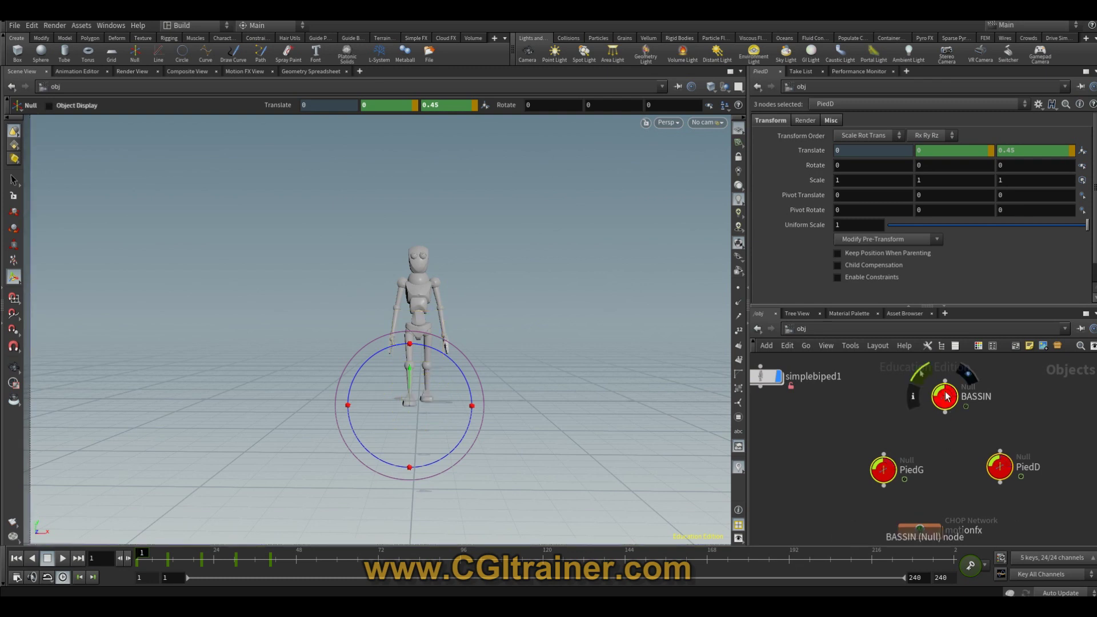
left_click(657, 451)
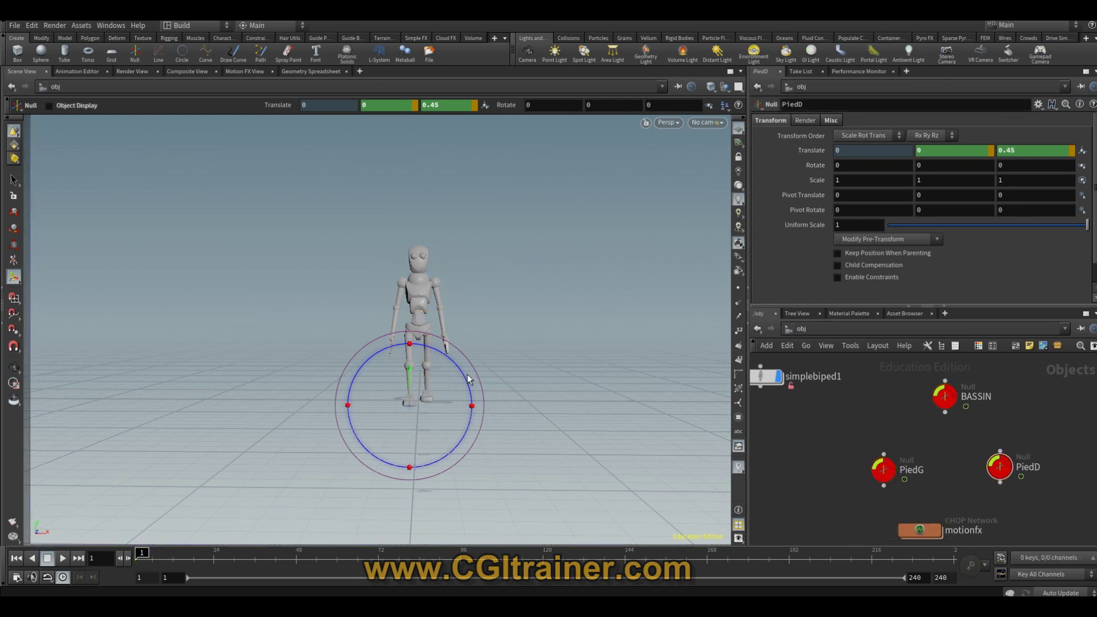
key("s")
key("Up")
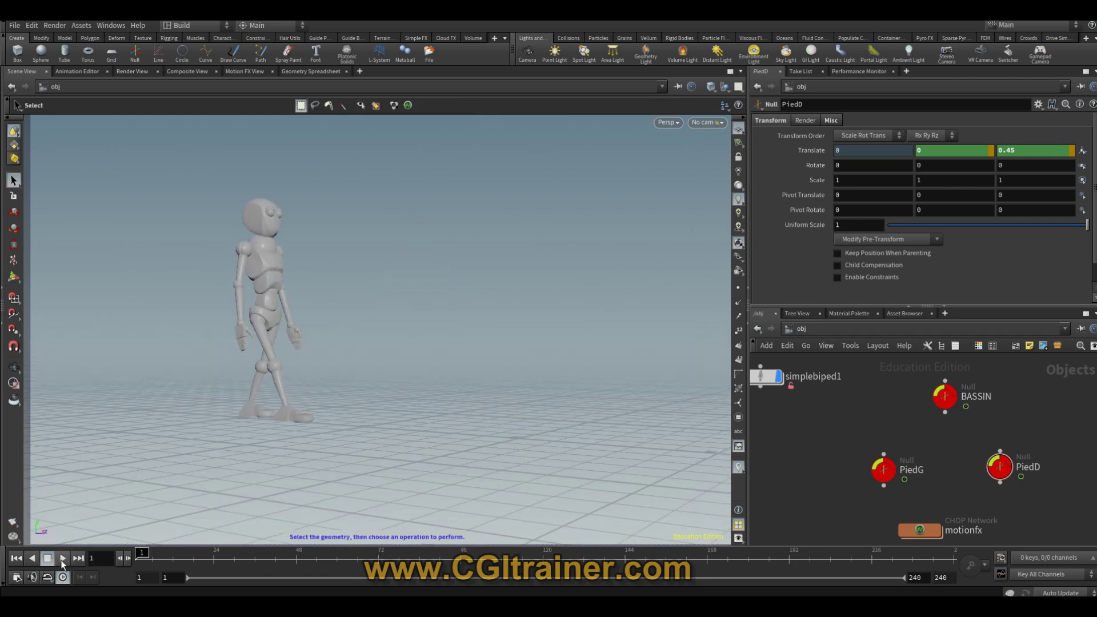
left_click(63, 558)
Orbit around the walking biped to review it from frontal and side views
key("Escape")
left_click_drag(314, 448, 85, 483)
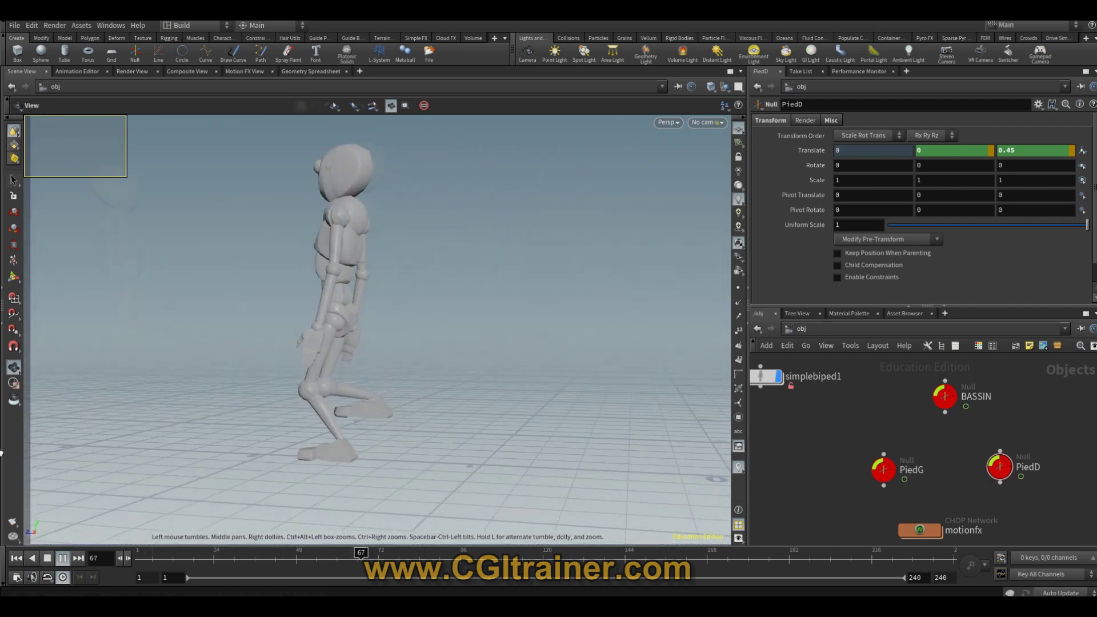
key("ctrl+Up")
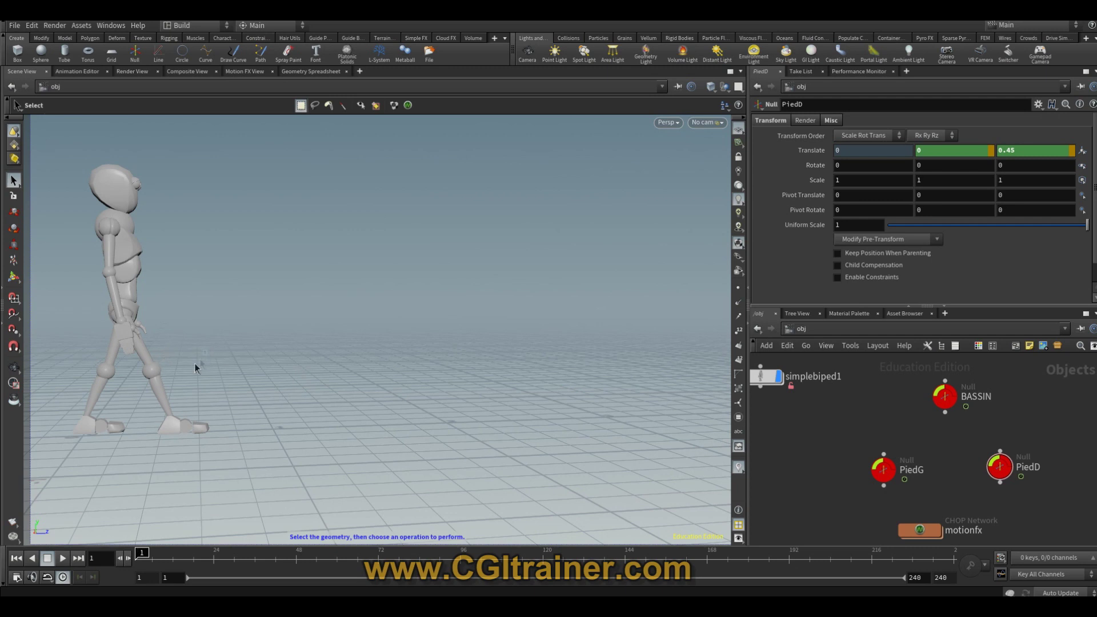
left_click_drag(263, 306, 272, 328, "alt")
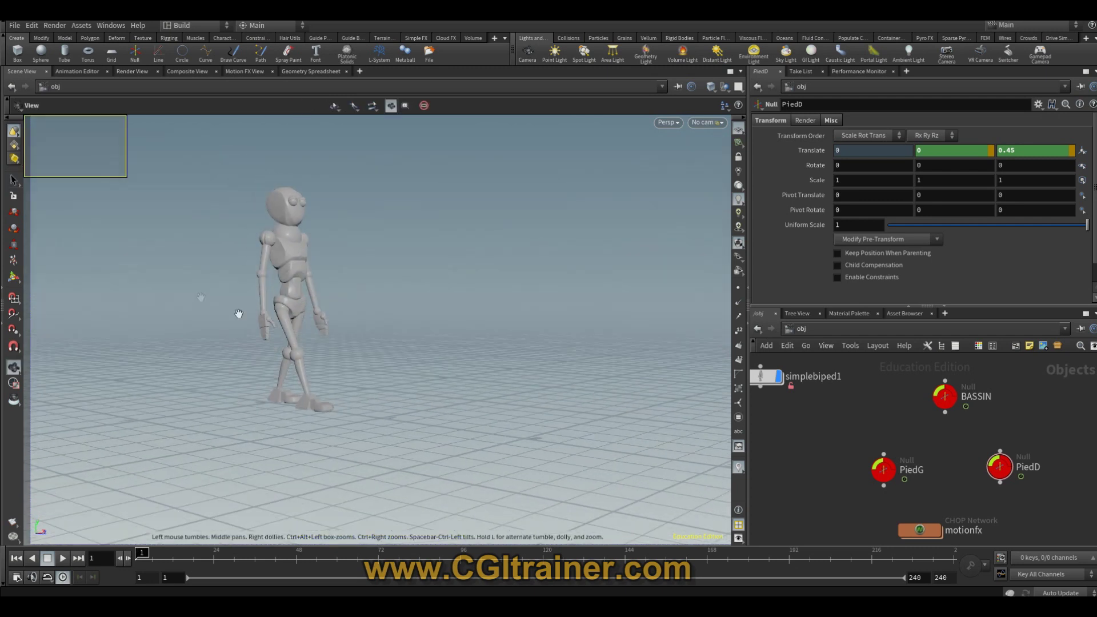
mouse_move(207, 394)
left_mouse_down("alt")
mouse_move(110, 392)
mouse_move(380, 362)
left_mouse_up("alt")
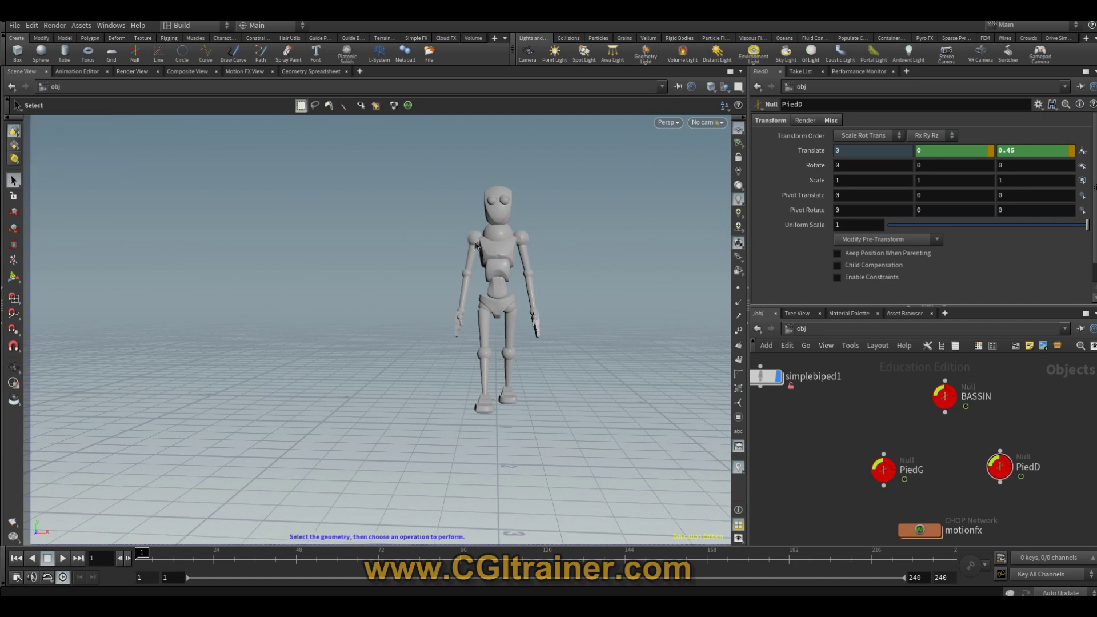
mouse_move(517, 303)
left_mouse_down("alt")
mouse_move(440, 358)
mouse_move(294, 331)
mouse_move(211, 333)
mouse_move(314, 341)
left_mouse_up("alt")
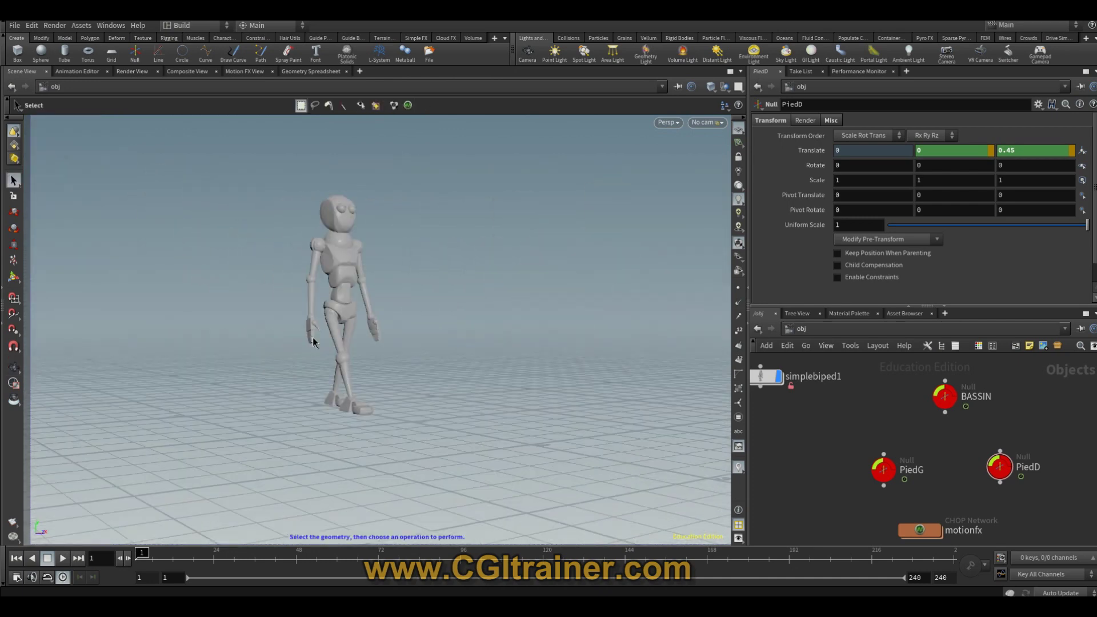